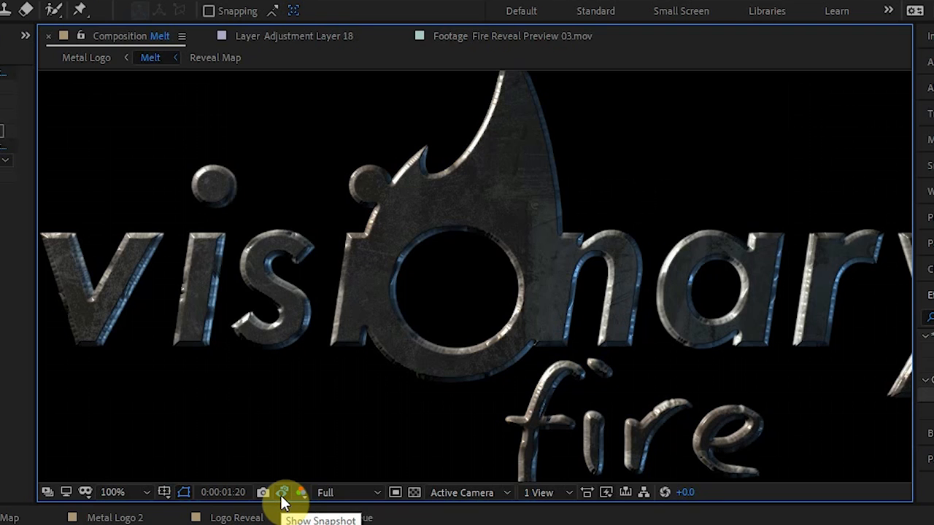
Review the metal logo footage in its composition and select the Metal Logo.mov layer.
{"action": "left_click", "coordinate": [283, 501]}
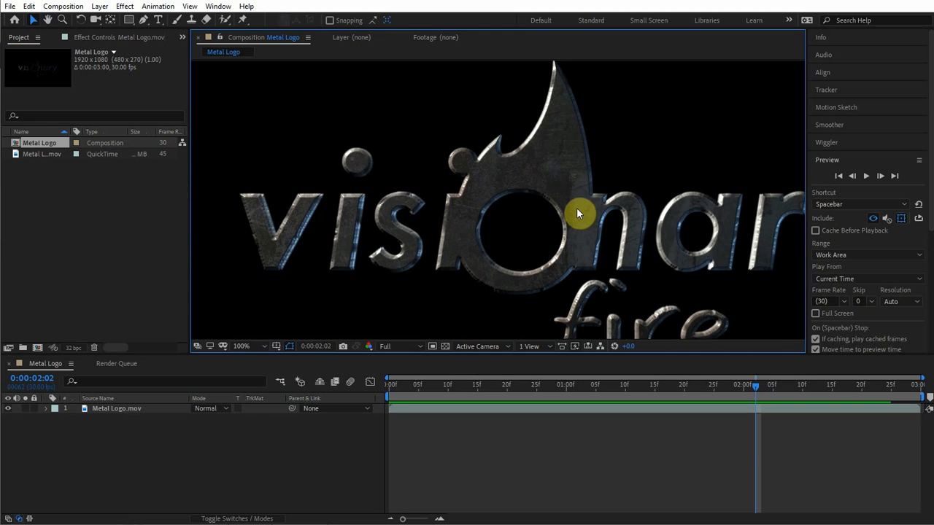
{"action": "scroll", "coordinate": [581, 207], "scroll_direction": "down", "scroll_amount": 2}
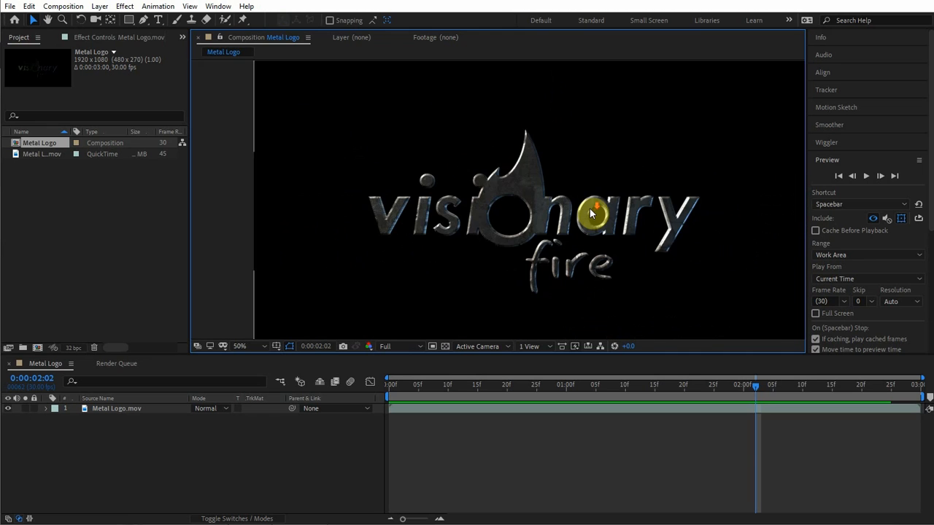
{"action": "left_click_drag", "start_coordinate": [592, 211], "coordinate": [541, 205]}
{"action": "left_click_drag", "start_coordinate": [793, 389], "coordinate": [720, 396]}
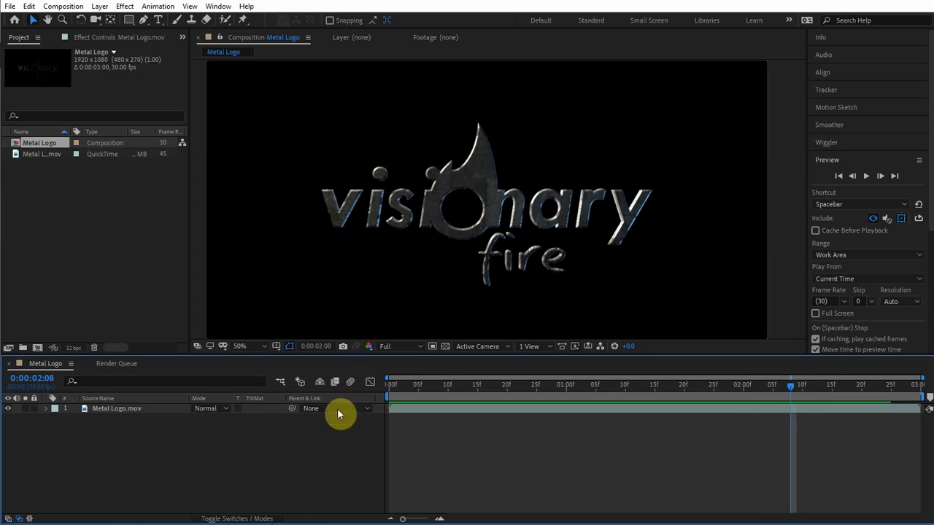
{"action": "left_click", "coordinate": [110, 408]}
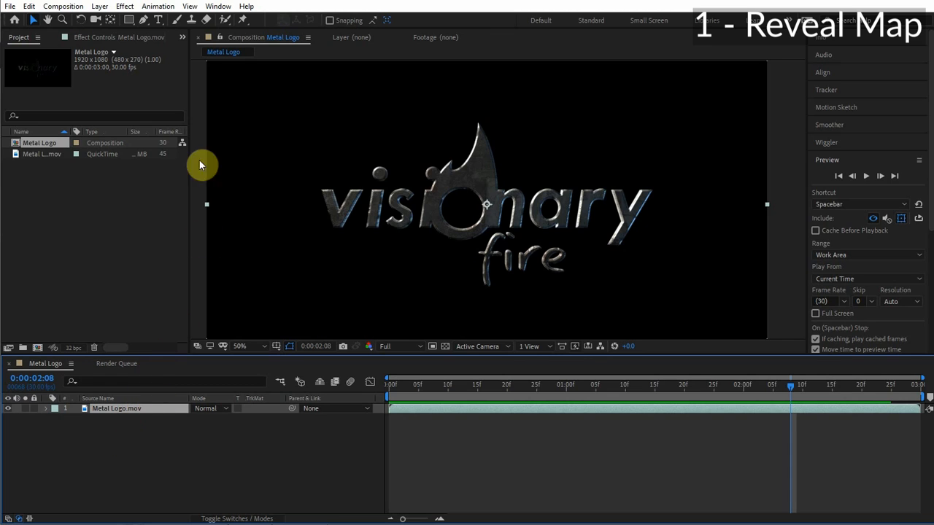
Create a new solid layer named Reveal Map in the Metal Logo composition.
{"action": "left_click", "coordinate": [99, 6]}
{"action": "mouse_move", "coordinate": [124, 19]}
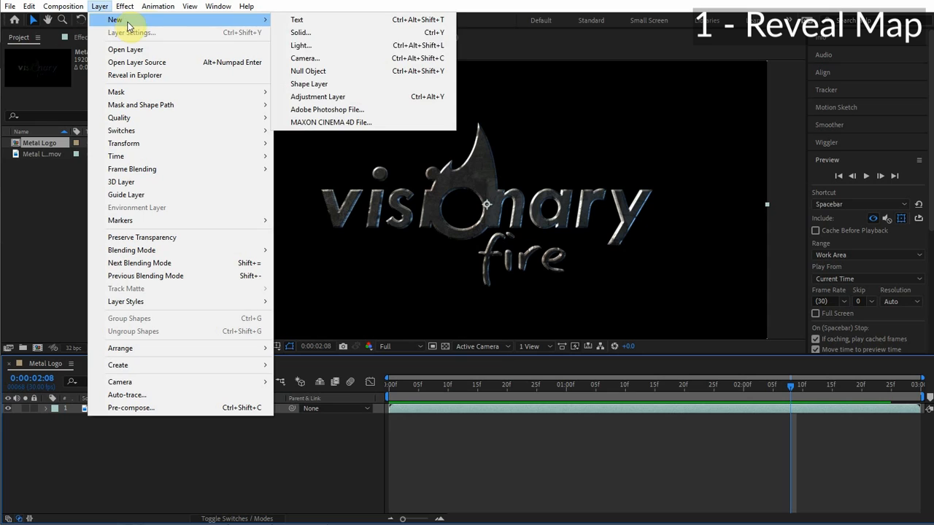
{"action": "left_click", "coordinate": [330, 33]}
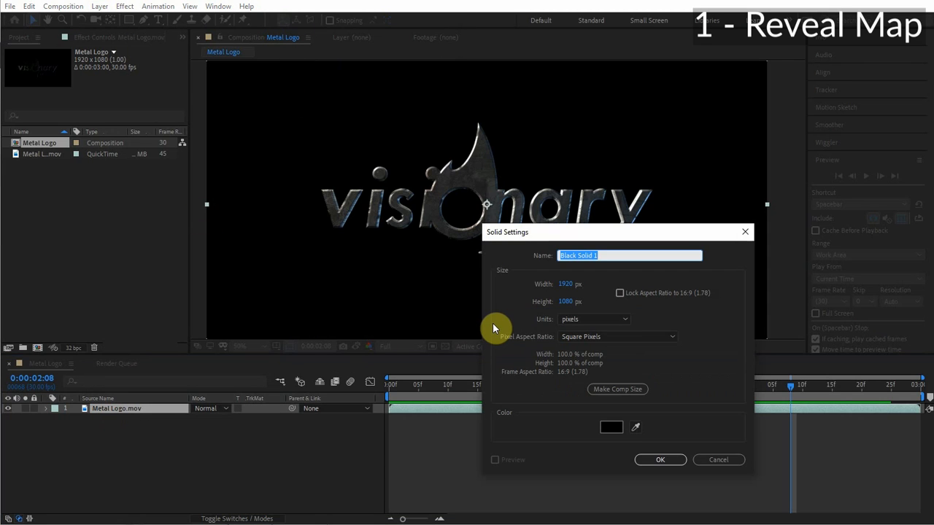
{"action": "type", "text": "Reveal Map"}
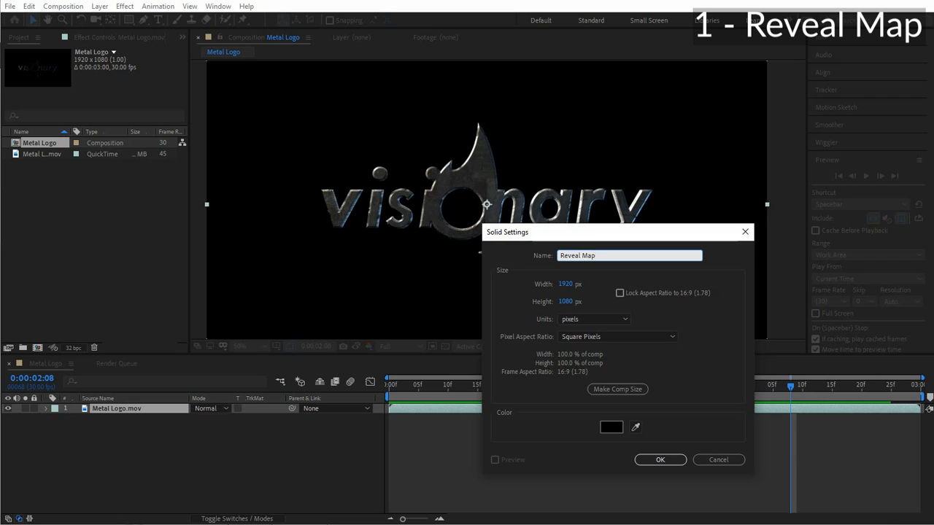
{"action": "key", "text": "Return"}
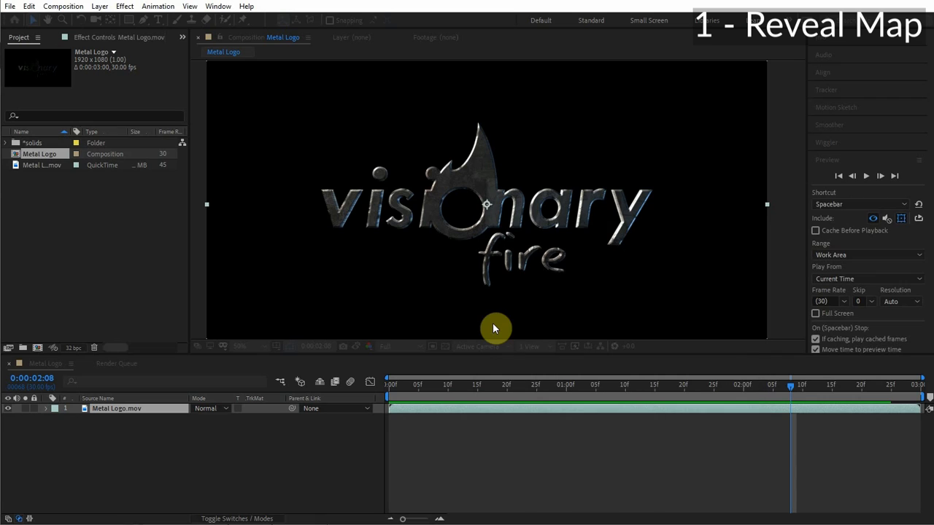
Apply the Fractal Noise effect to the Reveal Map solid.
{"action": "key", "text": "ctrl+5"}
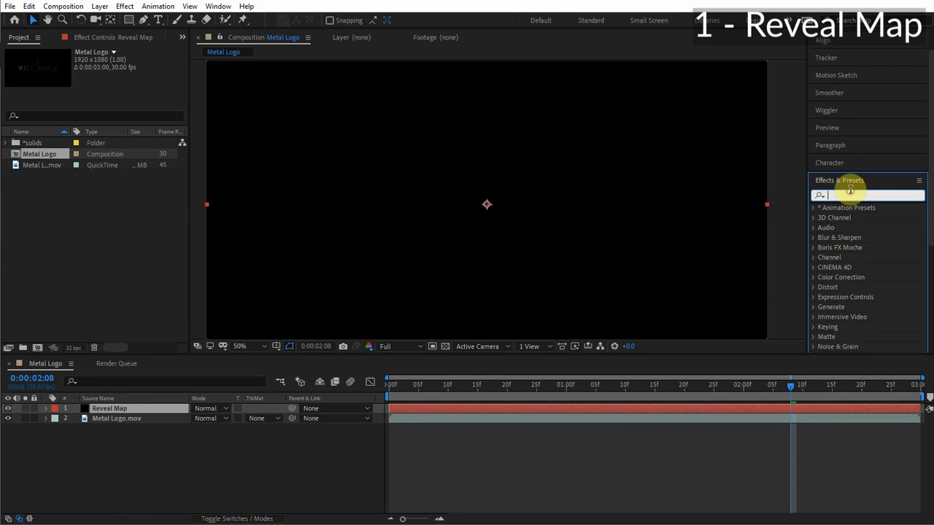
{"action": "type", "text": "fracta"}
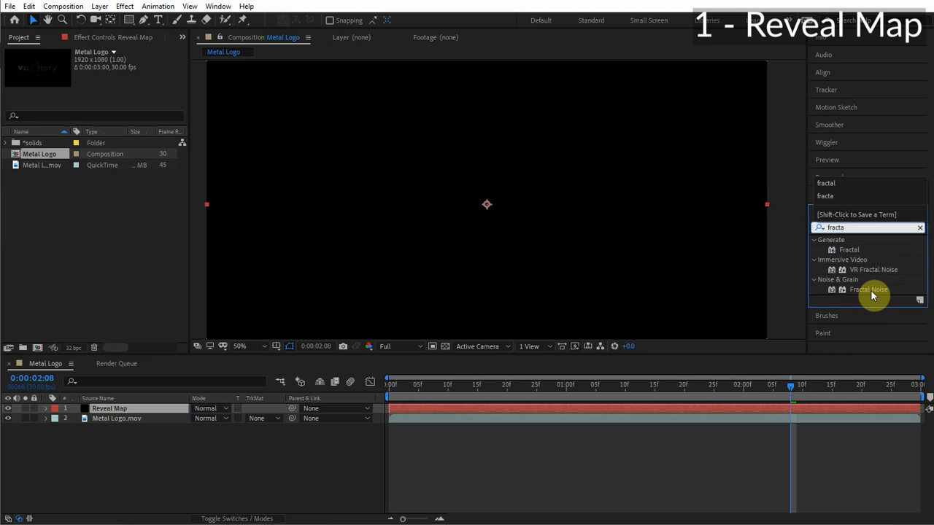
{"action": "double_click", "coordinate": [869, 290]}
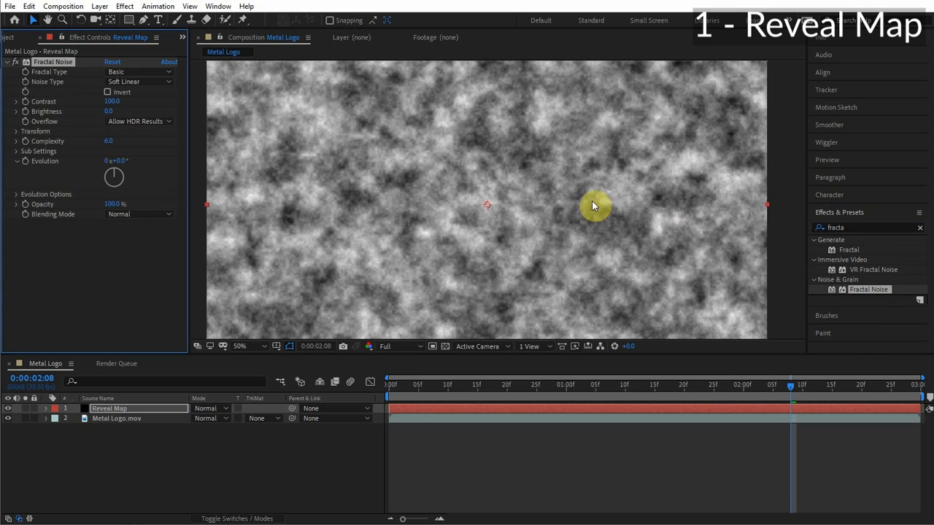
Set the Fractal Noise Complexity to 1.
{"action": "left_click", "coordinate": [107, 143]}
{"action": "type", "text": "1"}
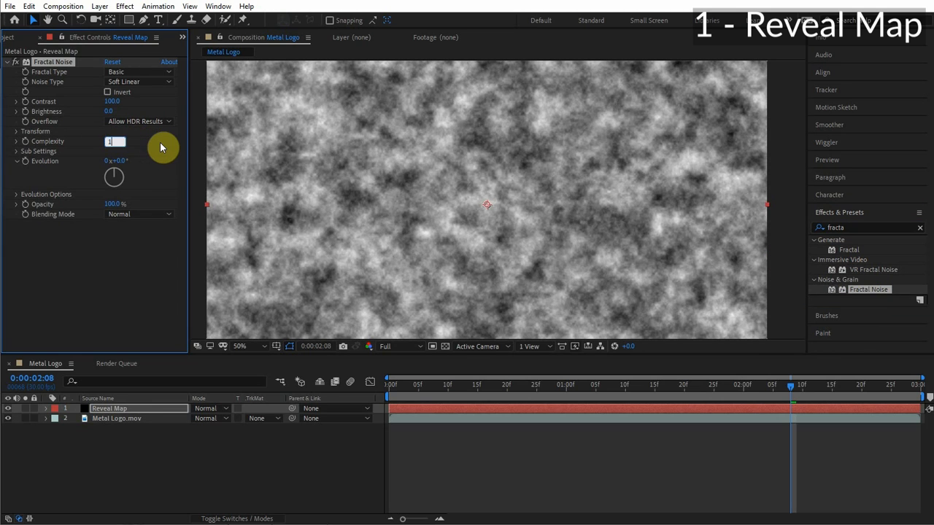
{"action": "left_click", "coordinate": [161, 142]}
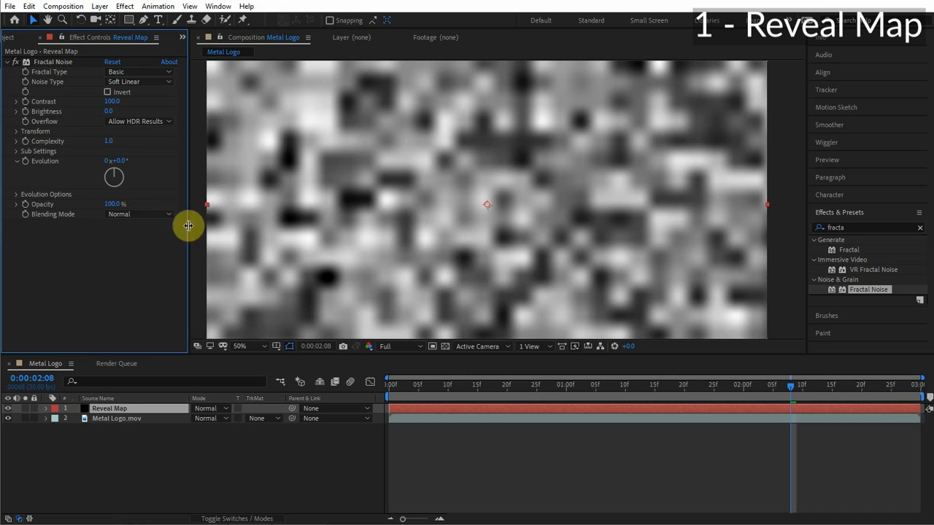
Clear the effects search and apply the Levels effect to the Reveal Map layer.
{"action": "left_click", "coordinate": [870, 226]}
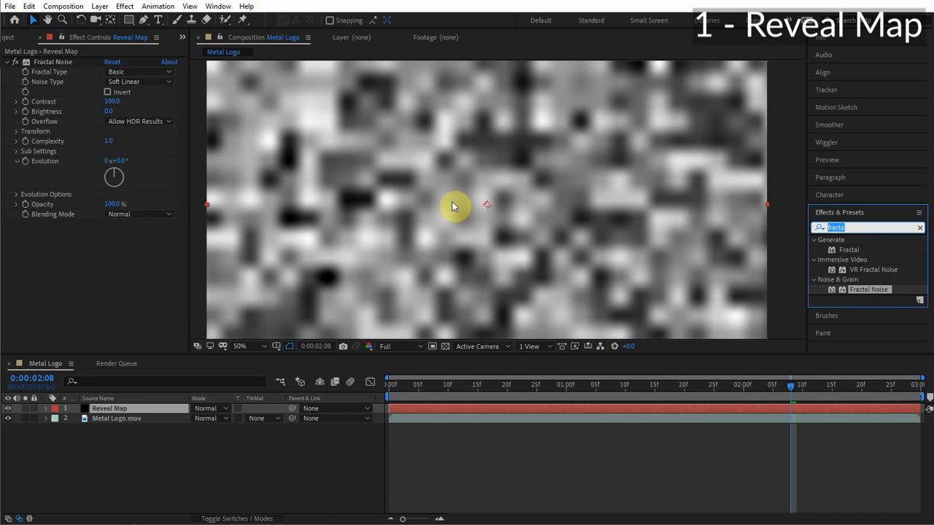
{"action": "key", "text": "BackSpace"}
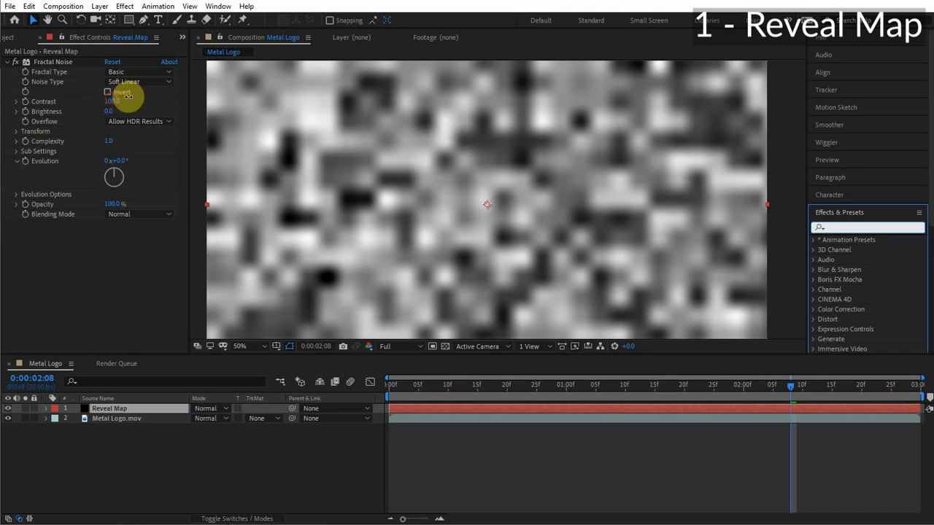
{"action": "left_click_drag", "start_coordinate": [113, 101], "coordinate": [208, 97]}
{"action": "left_click", "coordinate": [850, 228]}
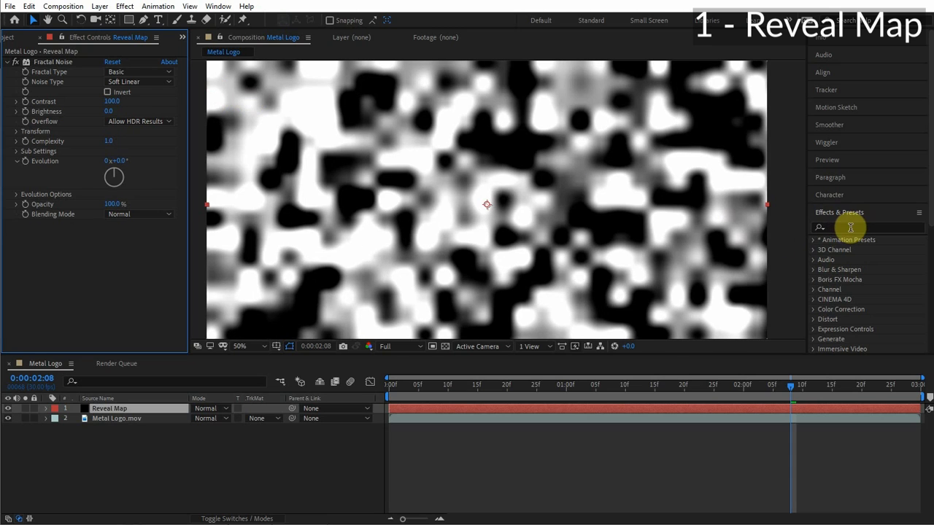
{"action": "left_click", "coordinate": [849, 228]}
{"action": "type", "text": "levels"}
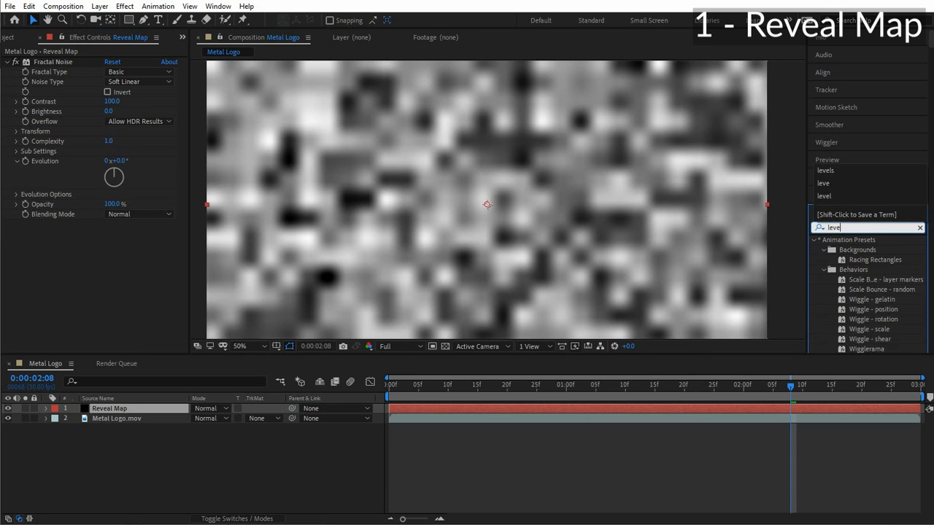
{"action": "left_click_drag", "start_coordinate": [859, 300], "coordinate": [119, 265]}
Set the Levels Input Black to 0.49 and Input White to 0.51 for hard-edged noise.
{"action": "left_click_drag", "start_coordinate": [38, 267], "coordinate": [100, 266]}
{"action": "left_click", "coordinate": [127, 287]}
{"action": "type", "text": ".49"}
{"action": "key", "text": "Tab"}
{"action": "type", "text": "."}
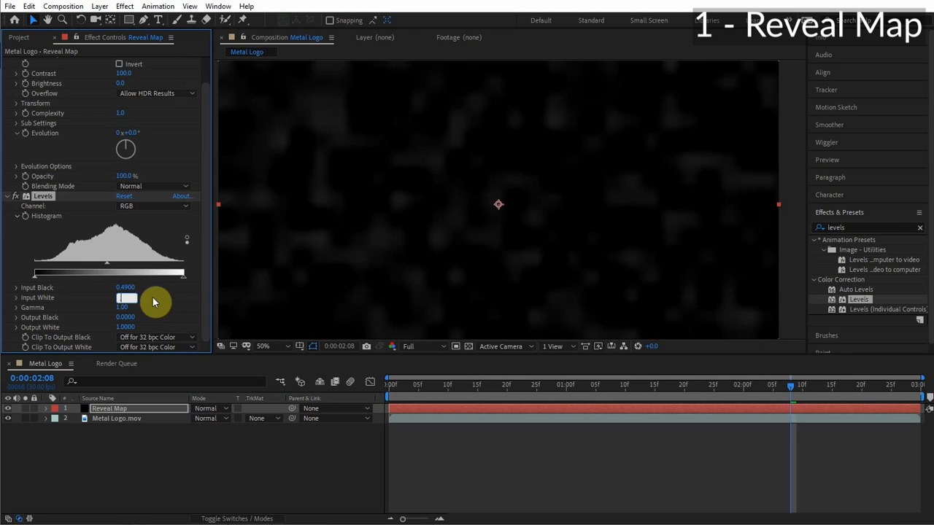
{"action": "type", "text": "51"}
{"action": "left_click", "coordinate": [128, 287]}
{"action": "left_click", "coordinate": [188, 279]}
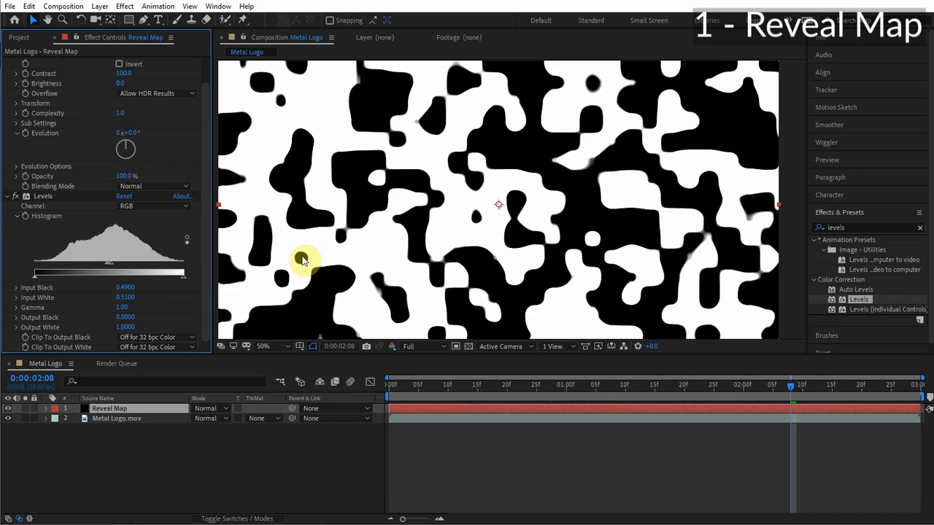
Add a Fractal Noise Brightness keyframe of 55 at 0:00:01:22.
{"action": "scroll", "coordinate": [75, 144], "scroll_direction": "up", "scroll_amount": 2}
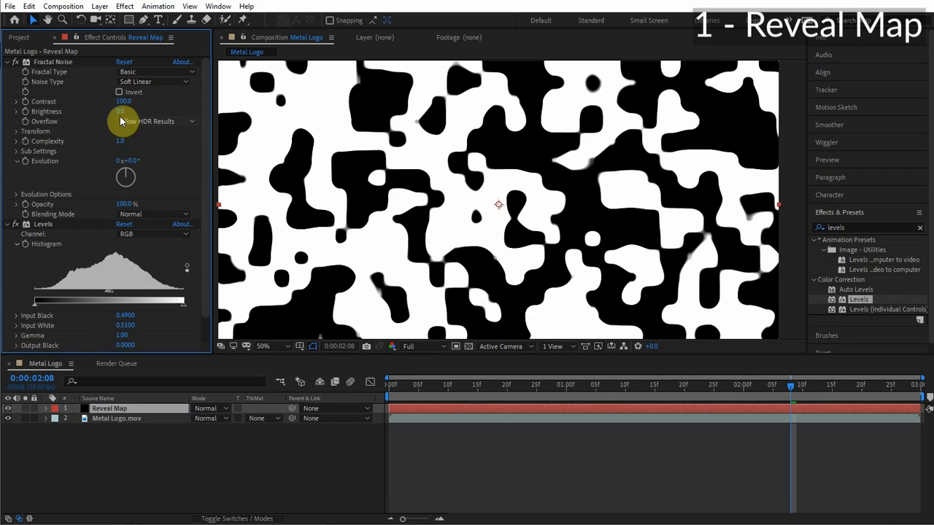
{"action": "mouse_move", "coordinate": [119, 115]}
{"action": "left_mouse_down"}
{"action": "mouse_move", "coordinate": [148, 119]}
{"action": "mouse_move", "coordinate": [105, 116]}
{"action": "left_mouse_up"}
{"action": "left_click", "coordinate": [694, 386]}
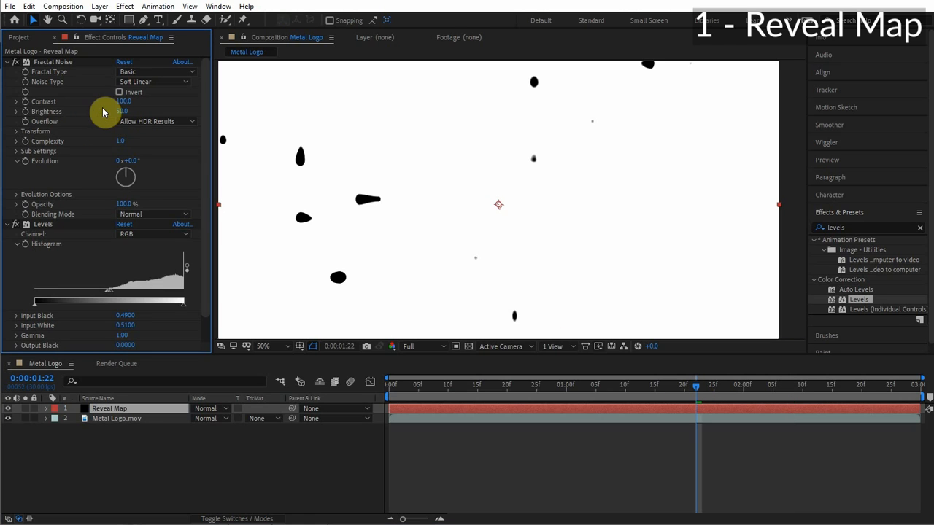
{"action": "left_click", "coordinate": [26, 112]}
{"action": "left_click_drag", "start_coordinate": [120, 113], "coordinate": [124, 112]}
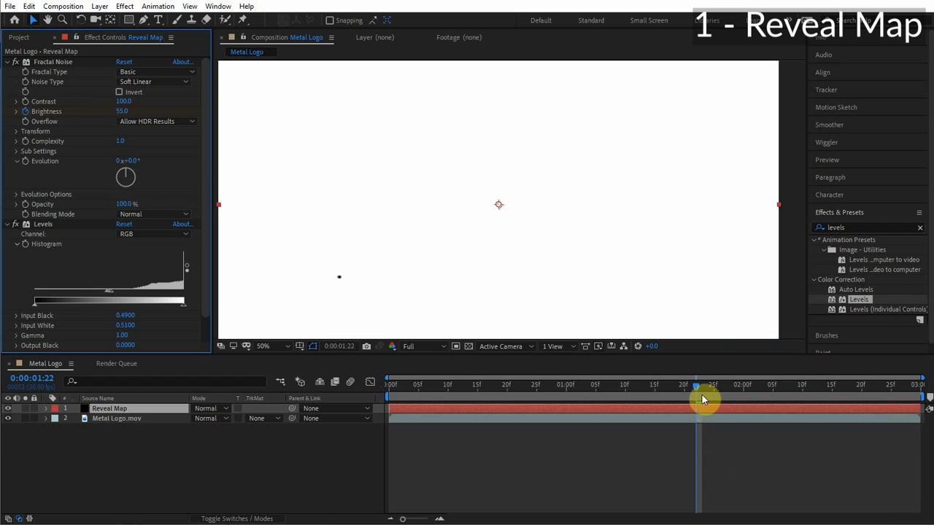
Add a Brightness keyframe of -55 at 0:00:02:17.
{"action": "key", "text": "u"}
{"action": "left_click_drag", "start_coordinate": [700, 393], "coordinate": [844, 388]}
{"action": "left_click", "coordinate": [122, 111]}
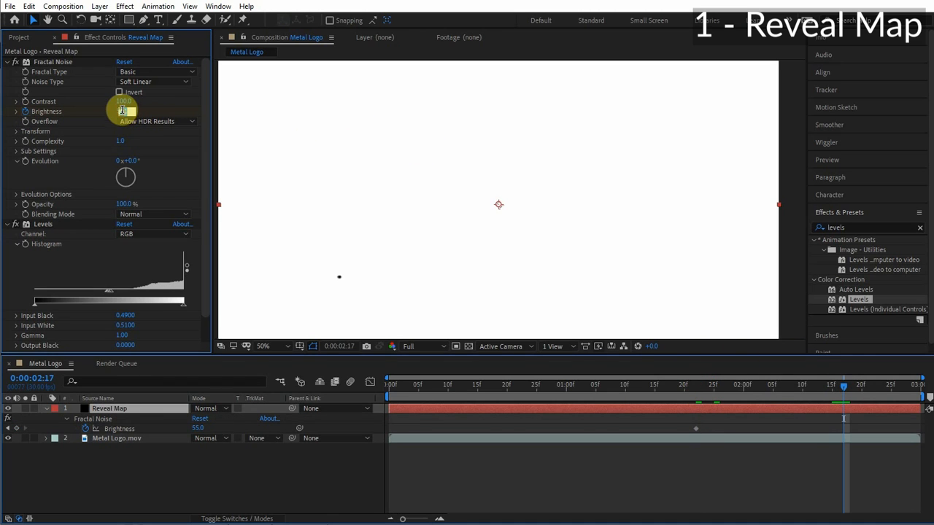
{"action": "type", "text": "-55"}
{"action": "key", "text": "Return"}
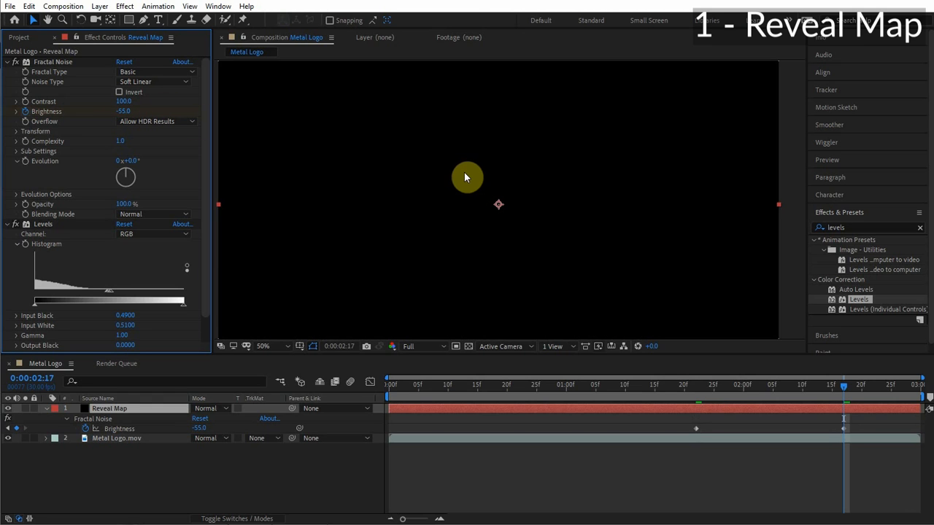
Preview the animated Reveal Map noise.
{"action": "left_click", "coordinate": [827, 160]}
{"action": "left_click", "coordinate": [867, 176]}
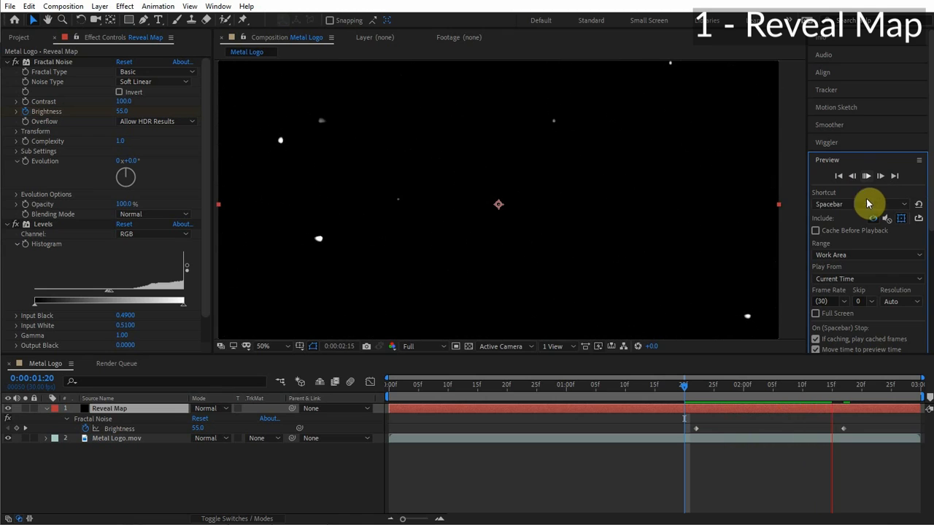
{"action": "left_click", "coordinate": [774, 388]}
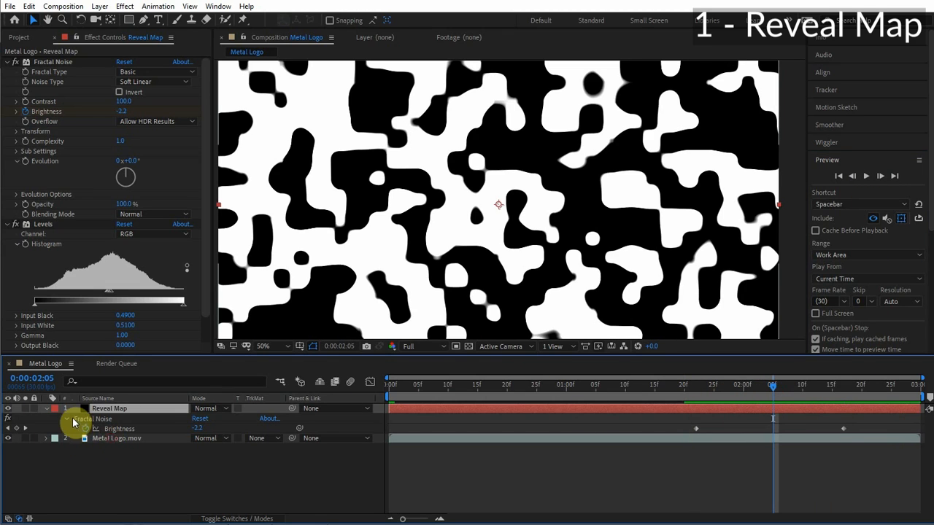
Set the Metal Logo.mov layer's track matte to Luma using the Reveal Map layer above it.
{"action": "left_click", "coordinate": [104, 438]}
{"action": "left_click", "coordinate": [45, 408]}
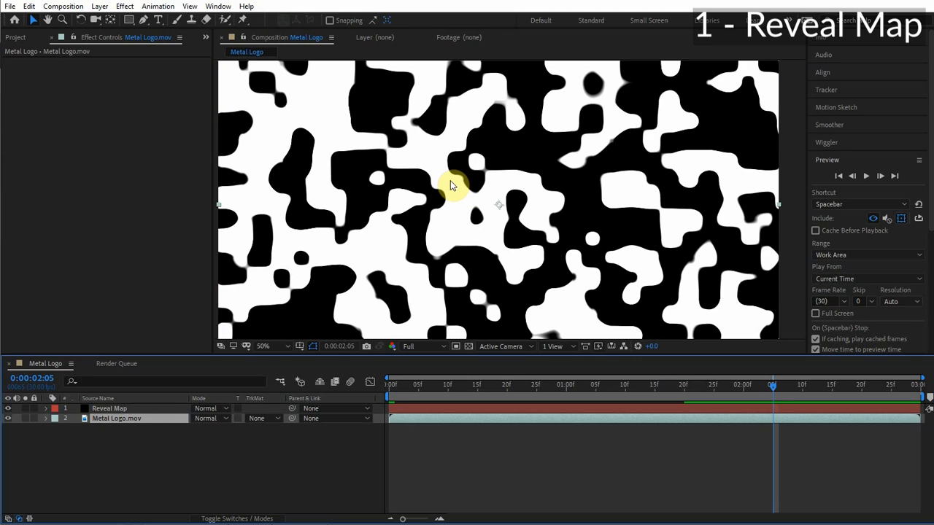
{"action": "left_click", "coordinate": [102, 409]}
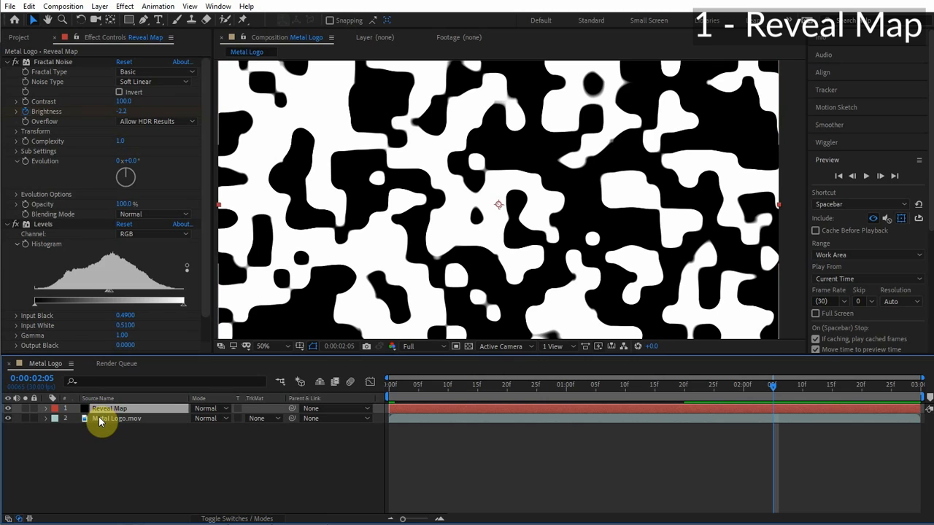
{"action": "left_click", "coordinate": [100, 421]}
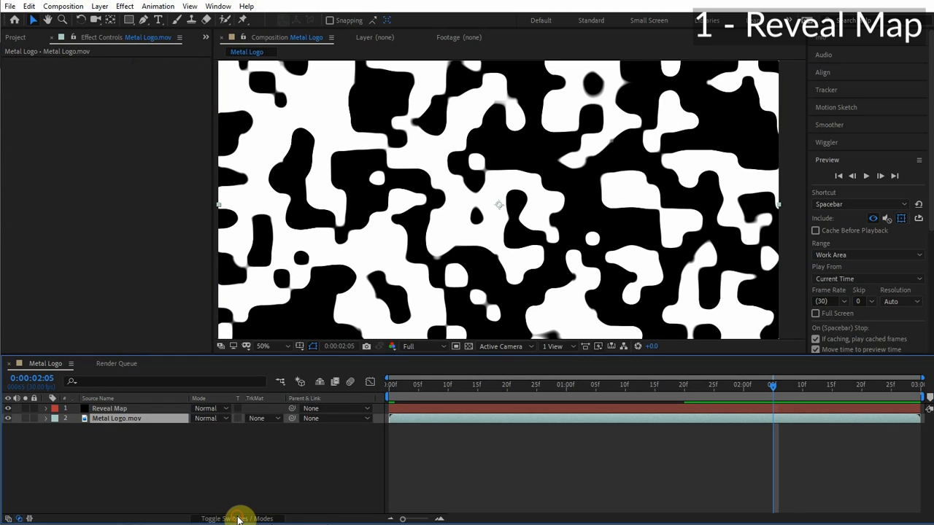
{"action": "left_click", "coordinate": [267, 419]}
{"action": "left_click", "coordinate": [278, 471]}
Preview and scrub through the logo reveal animation.
{"action": "left_click", "coordinate": [668, 385]}
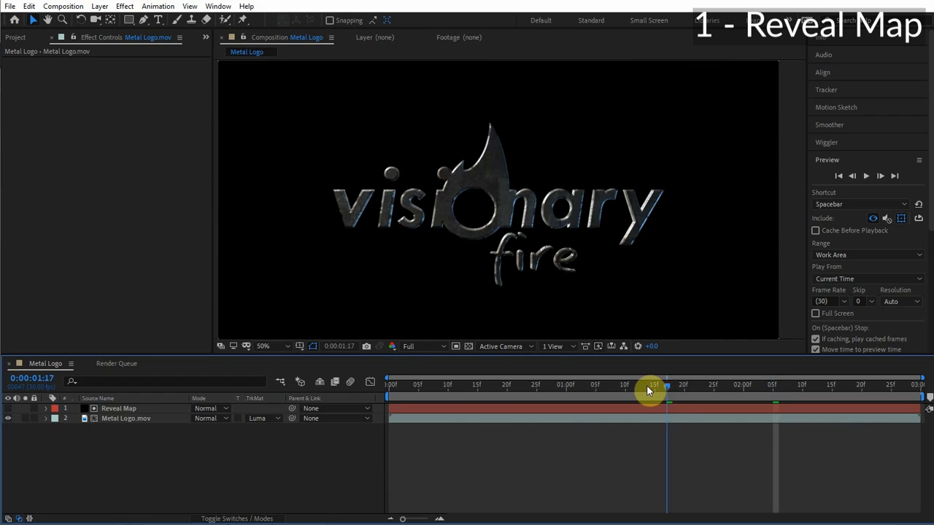
{"action": "left_click", "coordinate": [647, 385]}
{"action": "left_click", "coordinate": [866, 176]}
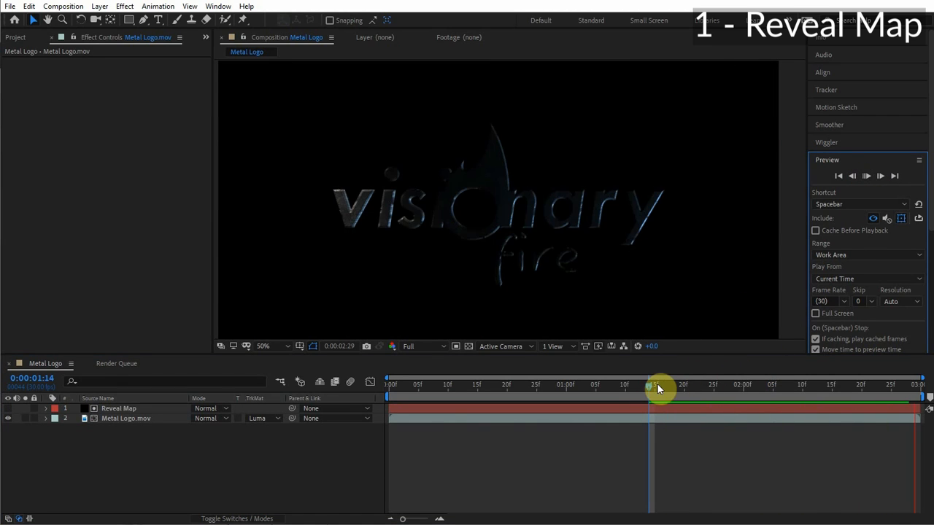
{"action": "left_click_drag", "start_coordinate": [657, 384], "coordinate": [798, 381]}
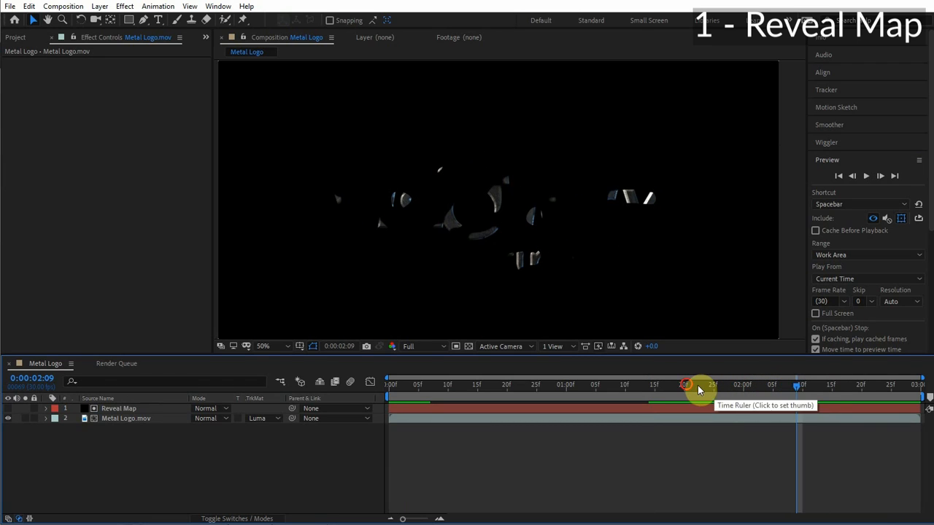
{"action": "left_click_drag", "start_coordinate": [693, 385], "coordinate": [784, 391]}
Zoom in to inspect the revealed logo edges closely, then zoom back out.
{"action": "scroll", "coordinate": [435, 193], "scroll_direction": "up", "scroll_amount": 1}
{"action": "mouse_move", "coordinate": [466, 199]}
{"action": "left_mouse_down"}
{"action": "mouse_move", "coordinate": [443, 182]}
{"action": "mouse_move", "coordinate": [468, 201]}
{"action": "left_mouse_up"}
{"action": "scroll", "coordinate": [461, 215], "scroll_direction": "up", "scroll_amount": 1}
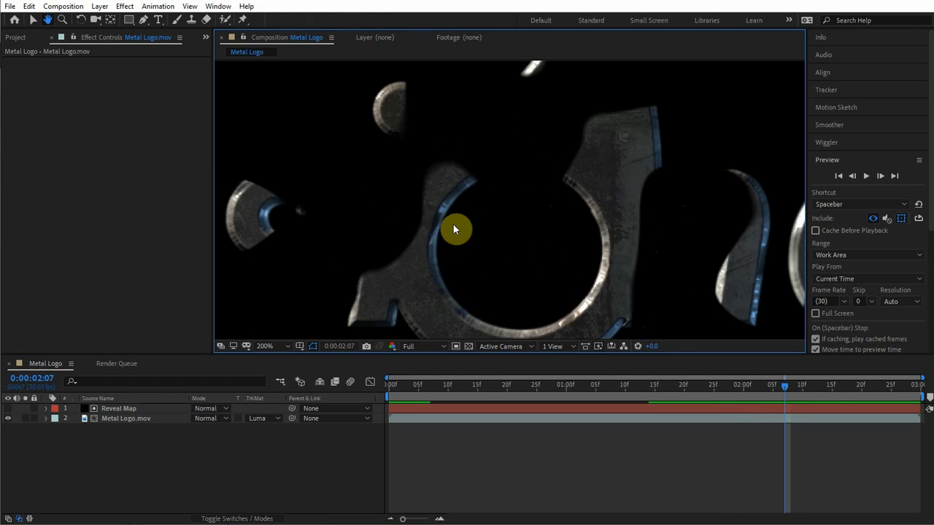
{"action": "key", "text": "v"}
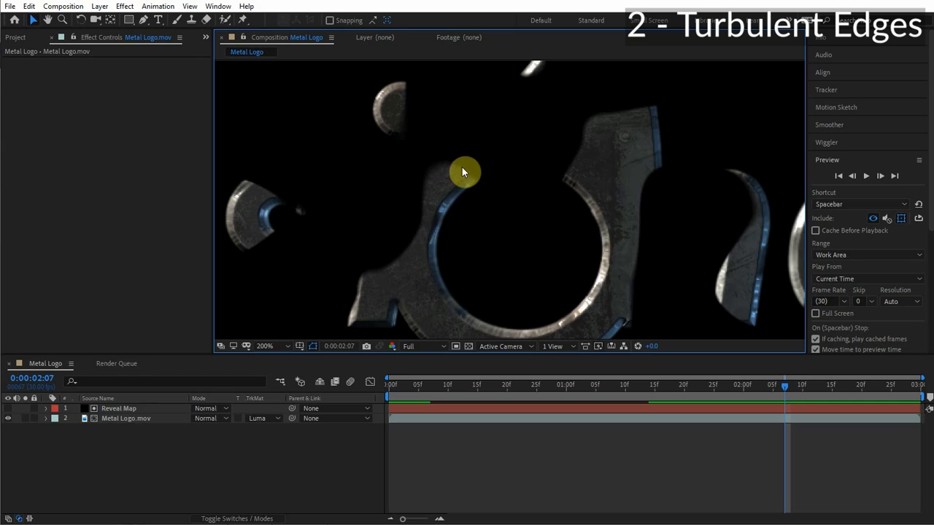
{"action": "scroll", "coordinate": [463, 215], "scroll_direction": "down", "scroll_amount": 1}
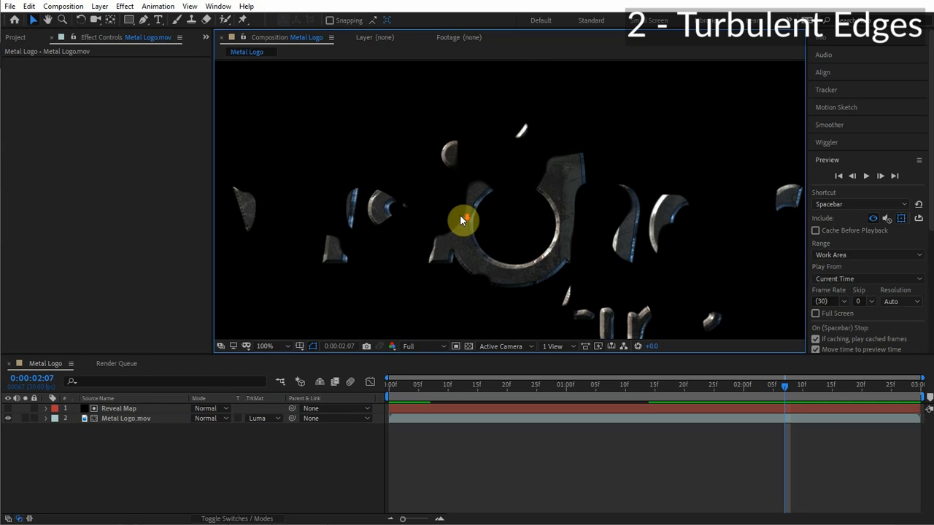
Add a new adjustment layer to the Metal Logo composition.
{"action": "mouse_move", "coordinate": [463, 217]}
{"action": "left_mouse_down"}
{"action": "mouse_move", "coordinate": [479, 206]}
{"action": "mouse_move", "coordinate": [480, 220]}
{"action": "left_mouse_up"}
{"action": "left_click", "coordinate": [126, 408]}
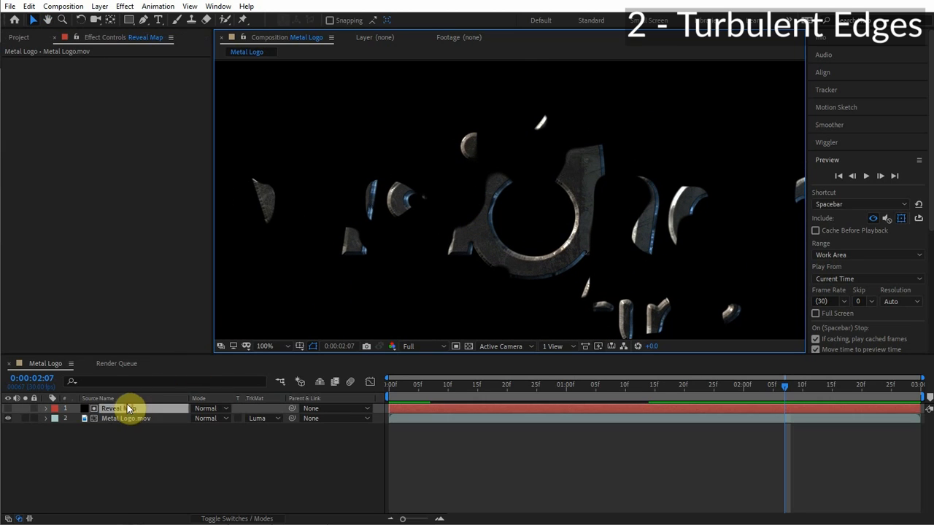
{"action": "left_click", "coordinate": [100, 5]}
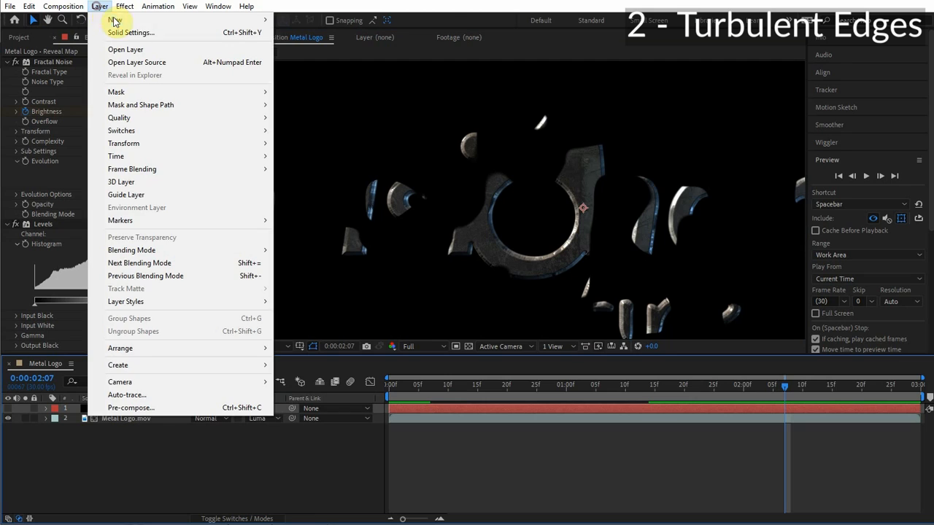
{"action": "mouse_move", "coordinate": [225, 24]}
{"action": "left_click", "coordinate": [318, 96]}
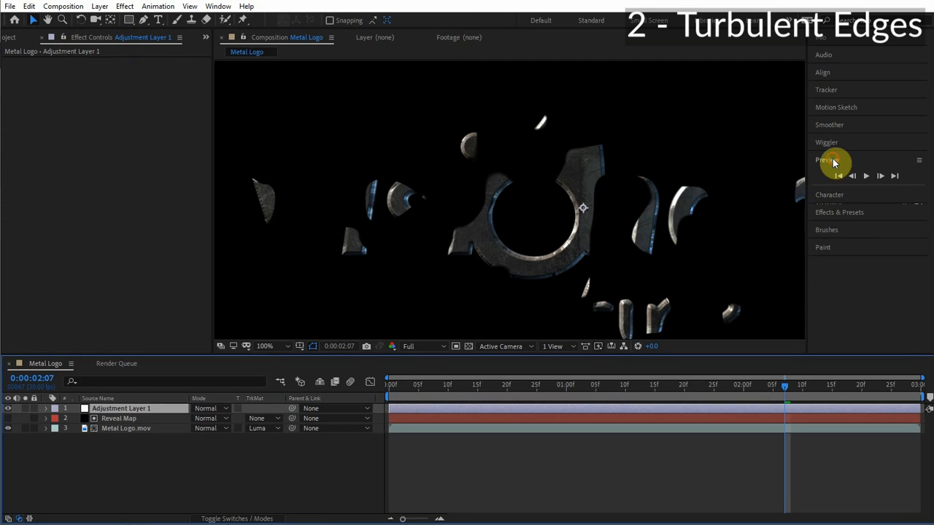
Apply Turbulent Displace to the adjustment layer and set its Size to 75.
{"action": "left_click", "coordinate": [832, 160]}
{"action": "left_click", "coordinate": [846, 211]}
{"action": "left_click", "coordinate": [864, 227]}
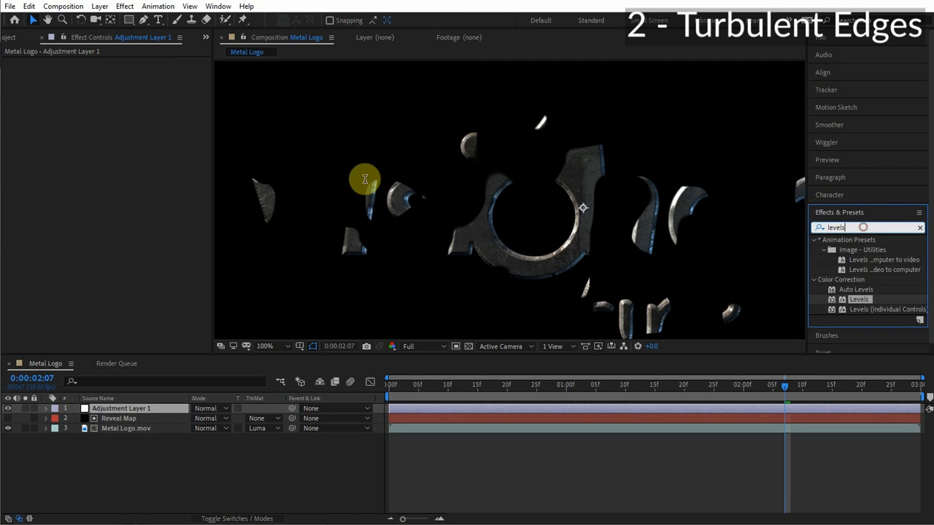
{"action": "type", "text": "turb"}
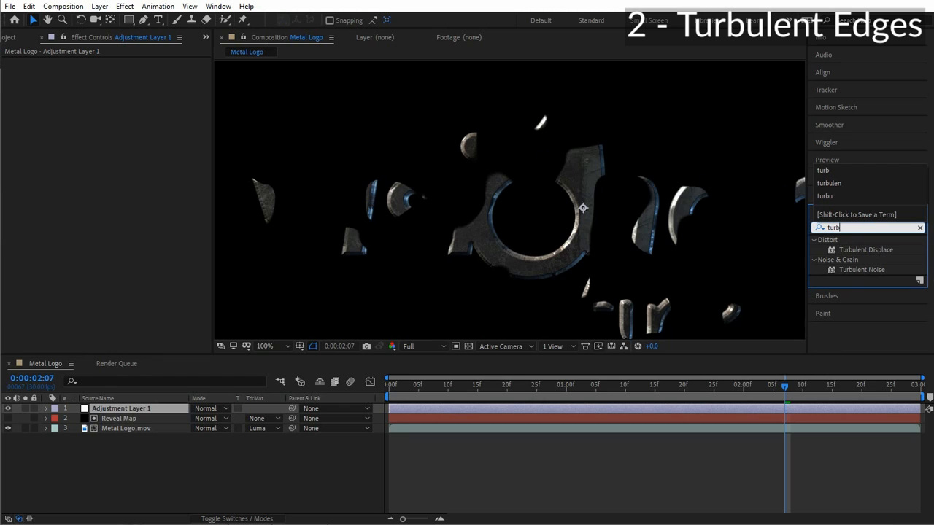
{"action": "double_click", "coordinate": [866, 250]}
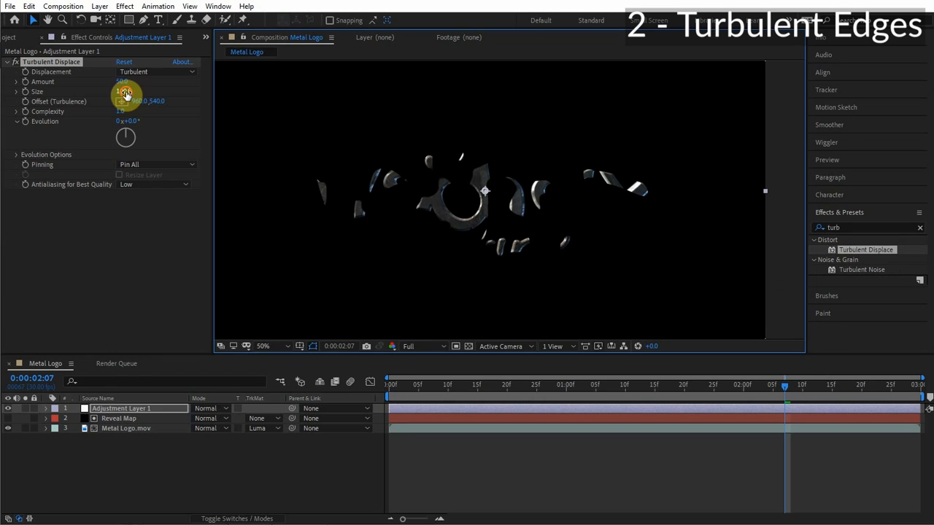
{"action": "left_click", "coordinate": [123, 92]}
{"action": "type", "text": "75"}
{"action": "key", "text": "Return"}
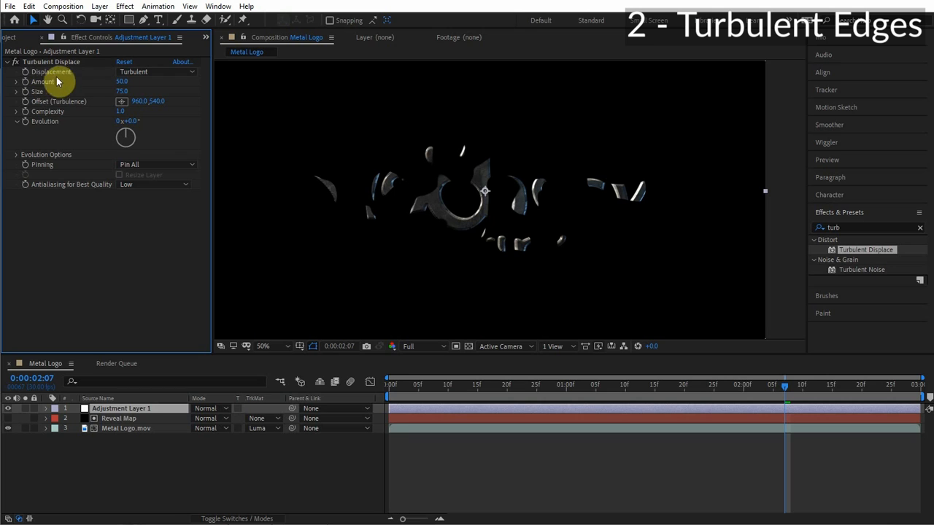
Check the Reveal Map Brightness keyframes, move to 1:25 and keyframe Turbulent Displace Amount at 0.
{"action": "left_click", "coordinate": [135, 419]}
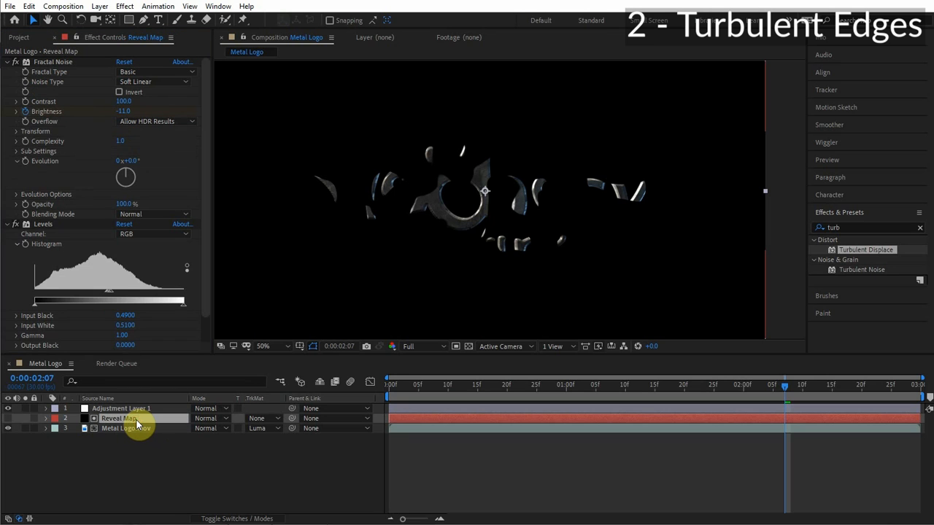
{"action": "key", "text": "u"}
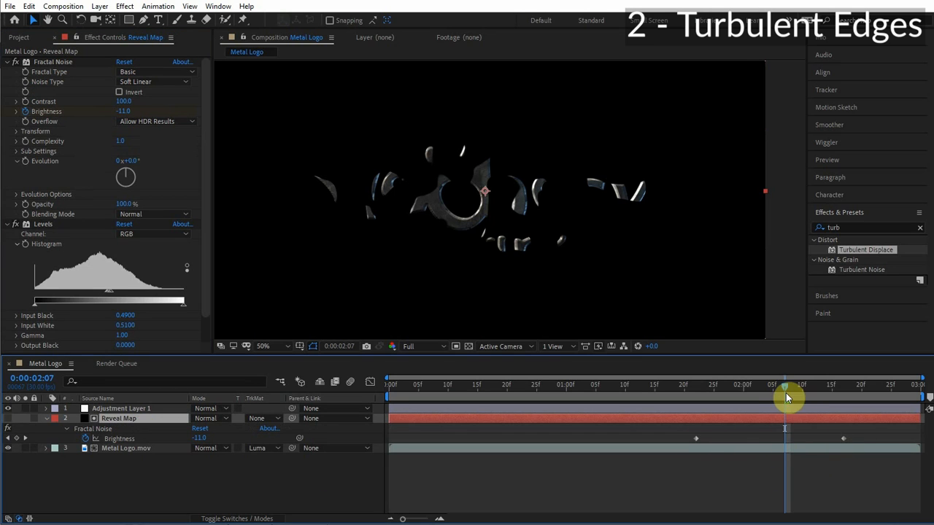
{"action": "left_click_drag", "start_coordinate": [786, 397], "coordinate": [711, 392]}
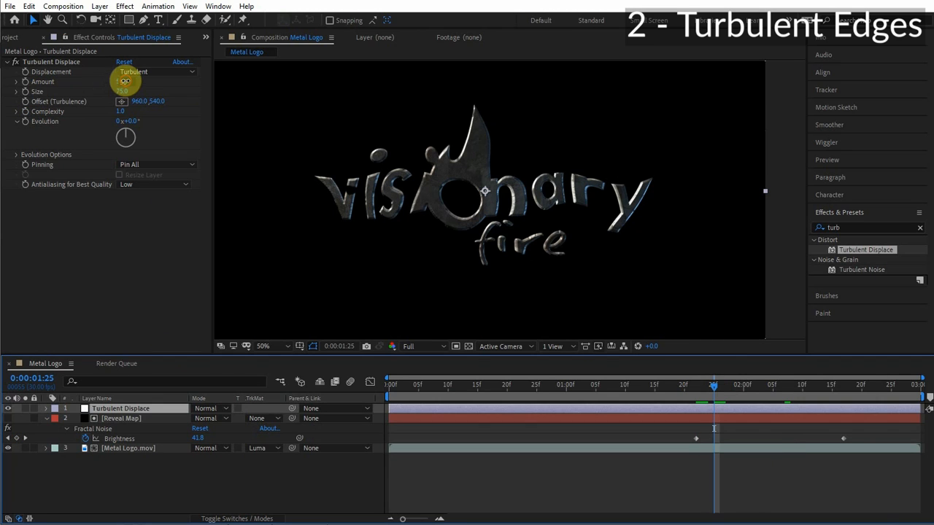
{"action": "left_click", "coordinate": [125, 82]}
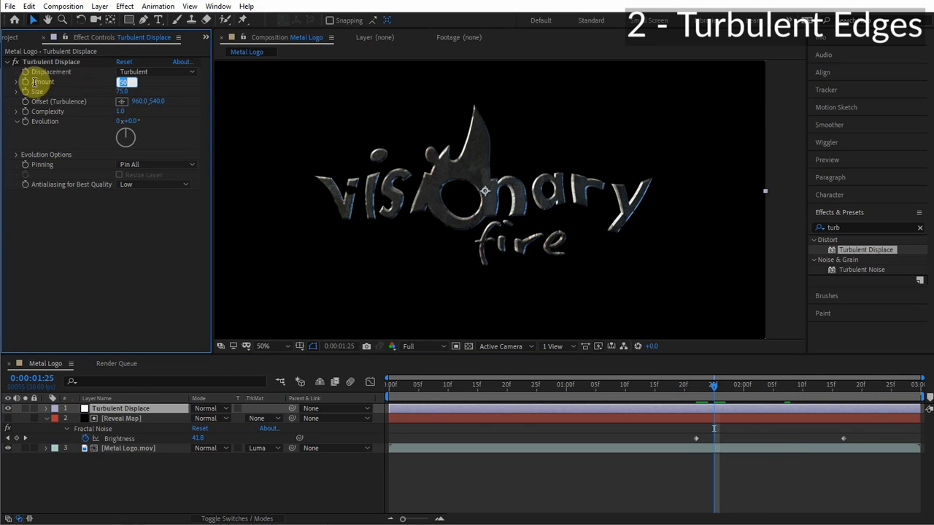
{"action": "type", "text": "0"}
{"action": "key", "text": "Return"}
Add a Turbulent Displace Amount keyframe of 100 at 2:05.
{"action": "left_click_drag", "start_coordinate": [737, 385], "coordinate": [772, 386]}
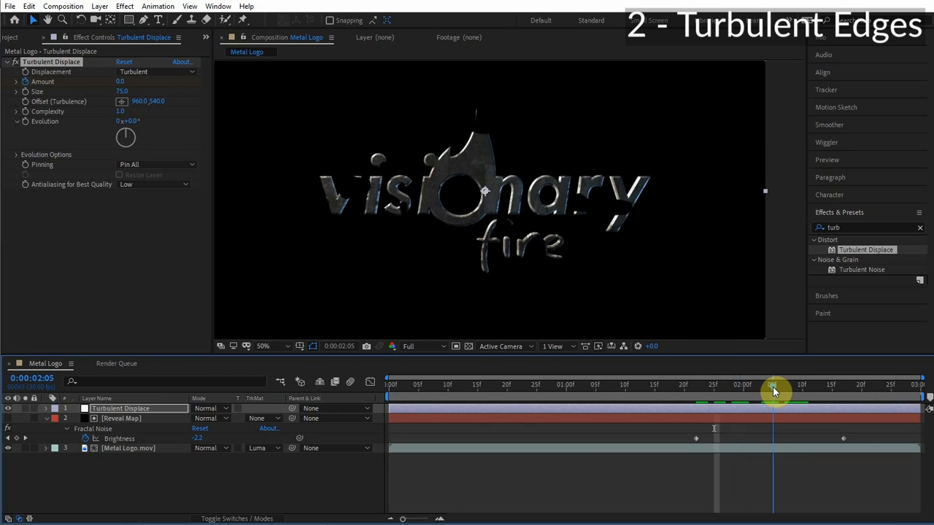
{"action": "left_click", "coordinate": [123, 81]}
{"action": "type", "text": "100"}
{"action": "key", "text": "Return"}
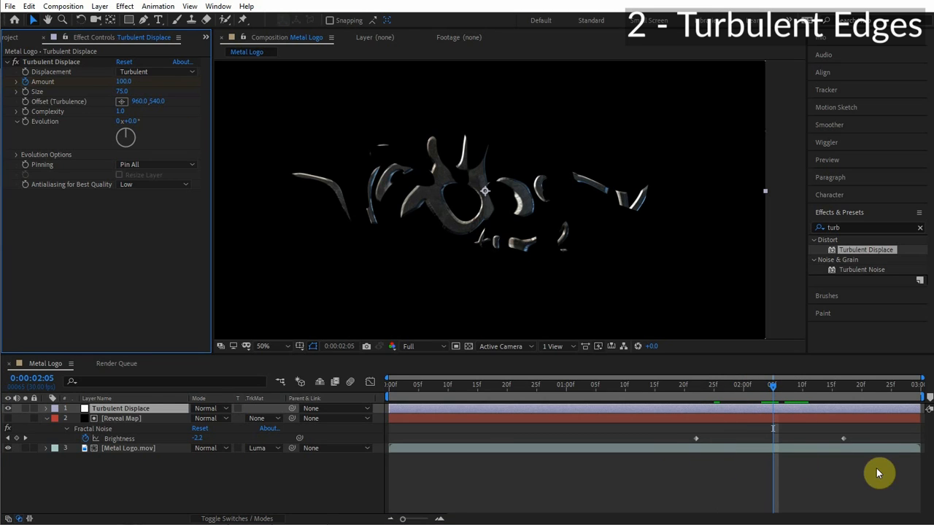
Move the Amount 100 keyframe to line up with the last Reveal Map Brightness keyframe.
{"action": "key", "text": "u"}
{"action": "left_click_drag", "start_coordinate": [774, 428], "coordinate": [844, 432]}
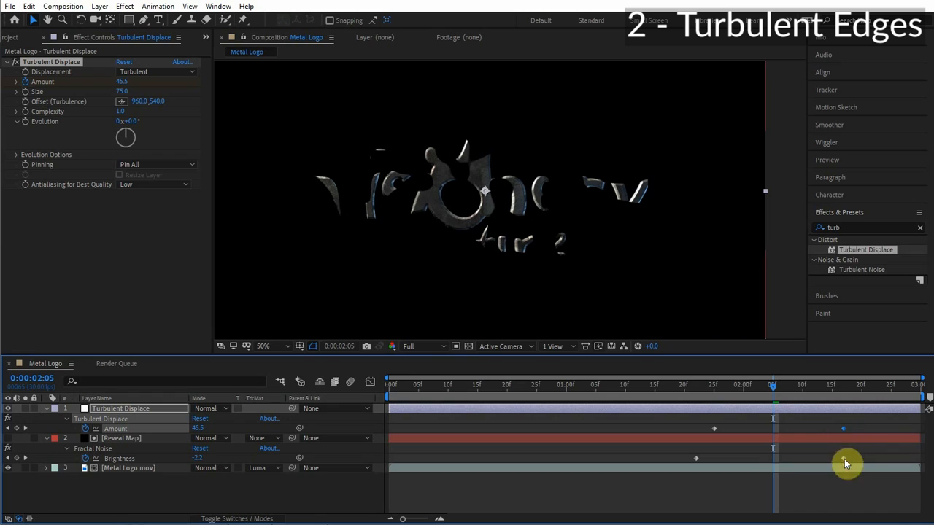
Scrub through the timeline to preview the turbulent reveal.
{"action": "left_click", "coordinate": [671, 395]}
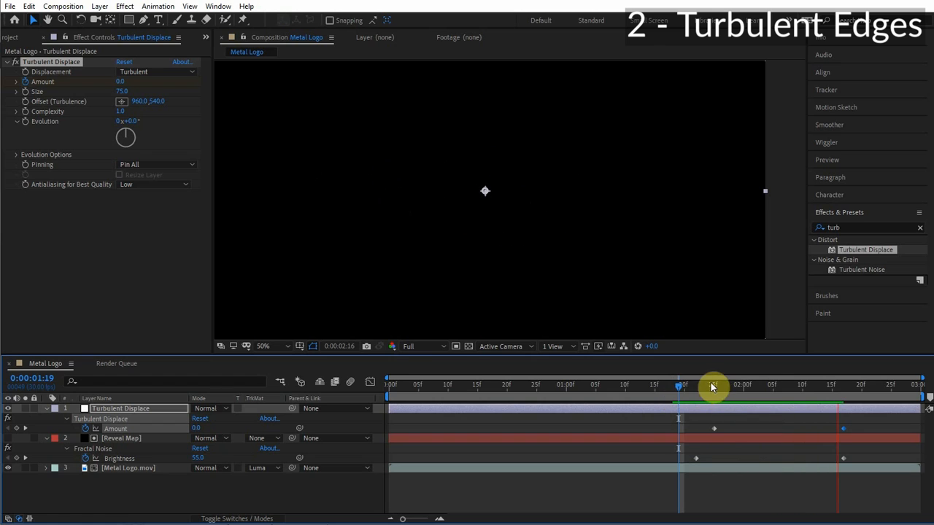
{"action": "left_click", "coordinate": [773, 385]}
{"action": "left_click", "coordinate": [756, 385]}
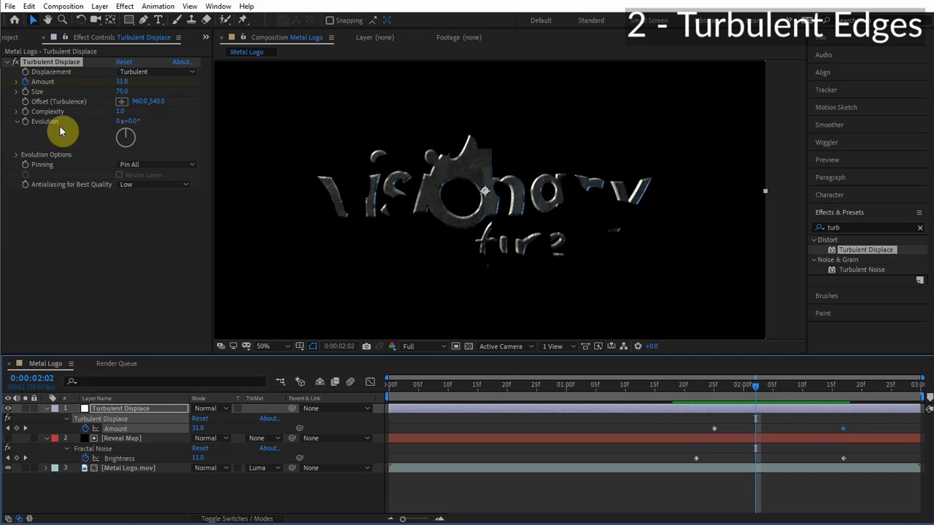
Duplicate the Turbulent Displace effect and set the copy's Random Seed to 450.
{"action": "left_click", "coordinate": [51, 65]}
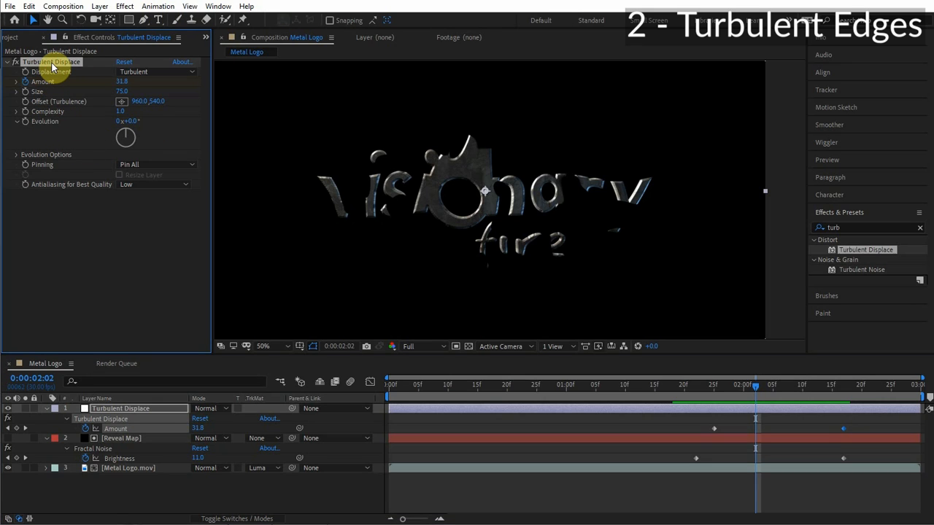
{"action": "key", "text": "ctrl+d"}
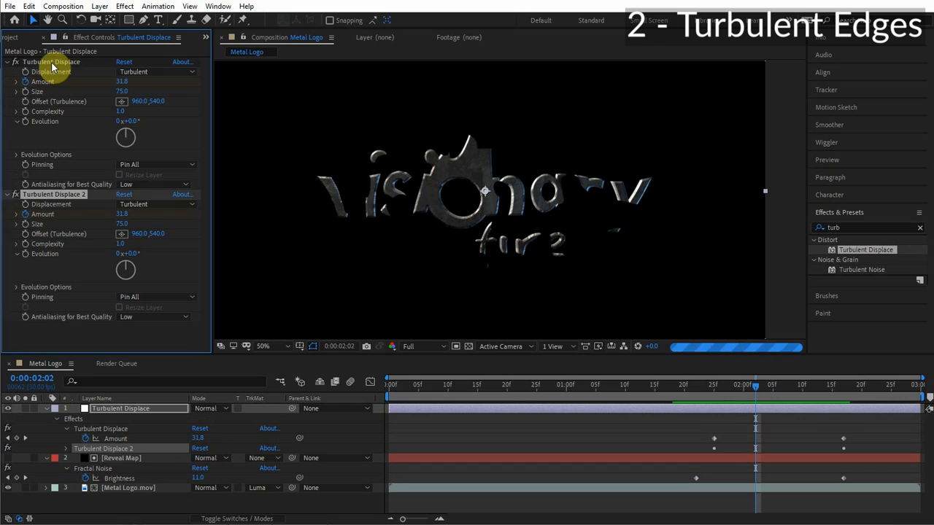
{"action": "left_click", "coordinate": [17, 287]}
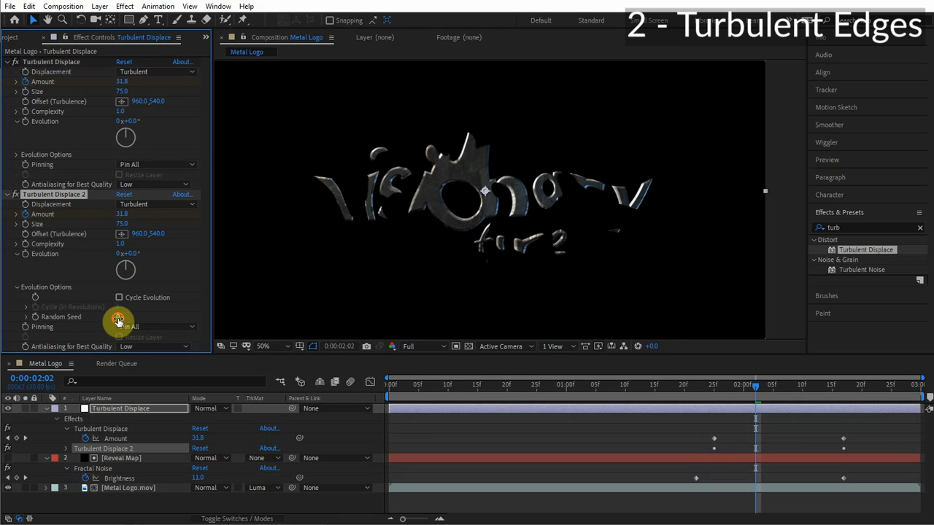
{"action": "left_click_drag", "start_coordinate": [118, 319], "coordinate": [143, 317]}
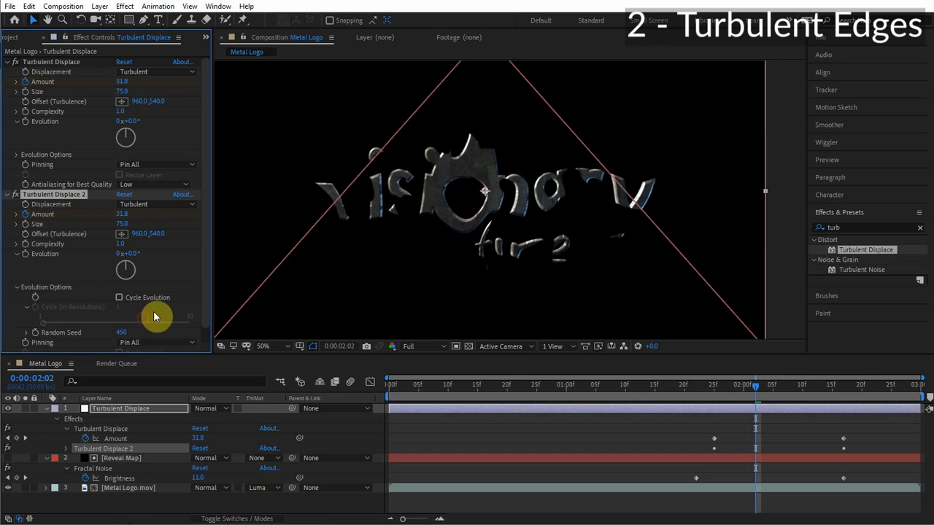
Set Turbulent Displace 2's Size to 35 and Complexity to 3.
{"action": "left_click", "coordinate": [122, 226]}
{"action": "type", "text": "3"}
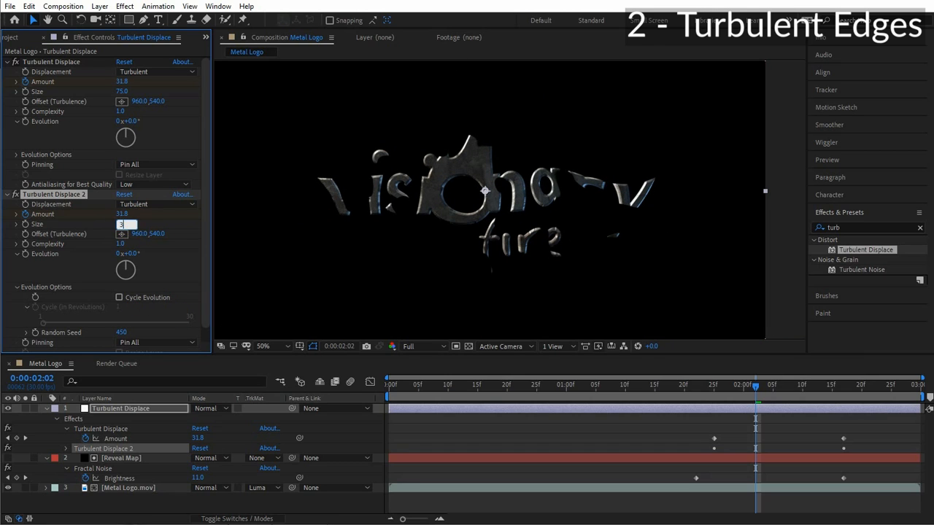
{"action": "type", "text": "5"}
{"action": "key", "text": "Tab"}
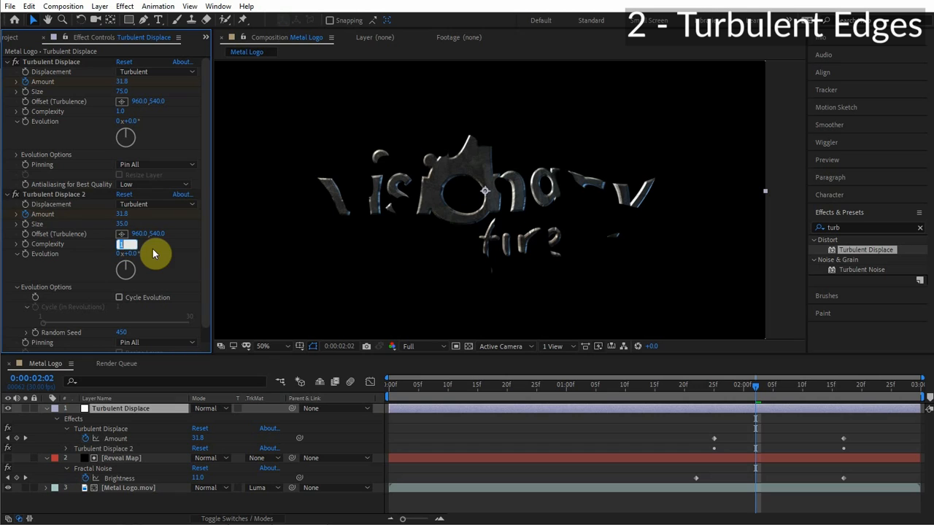
{"action": "type", "text": "3"}
{"action": "key", "text": "Return"}
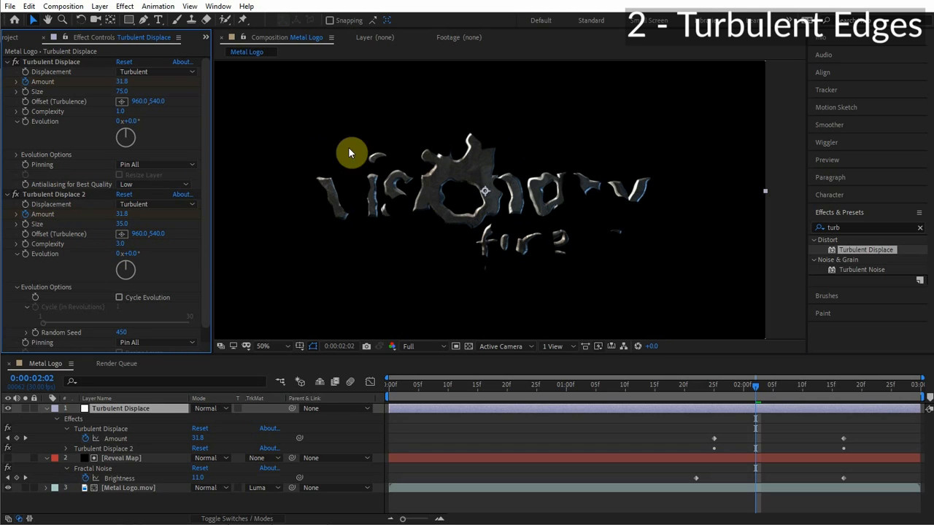
Set Turbulent Displace 2's Effect Opacity under Compositing Options to 50%.
{"action": "left_click", "coordinate": [66, 201]}
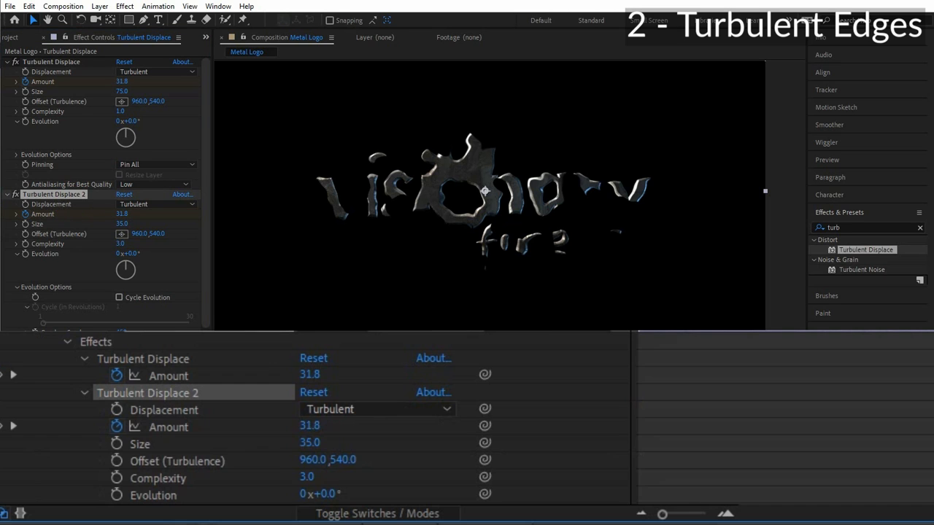
{"action": "scroll", "coordinate": [192, 447], "scroll_direction": "down", "scroll_amount": 2}
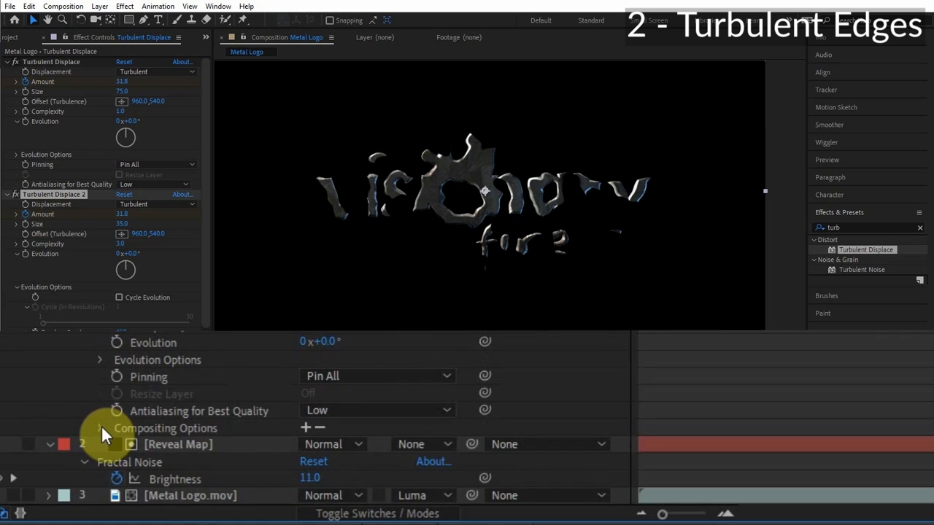
{"action": "left_click", "coordinate": [101, 428]}
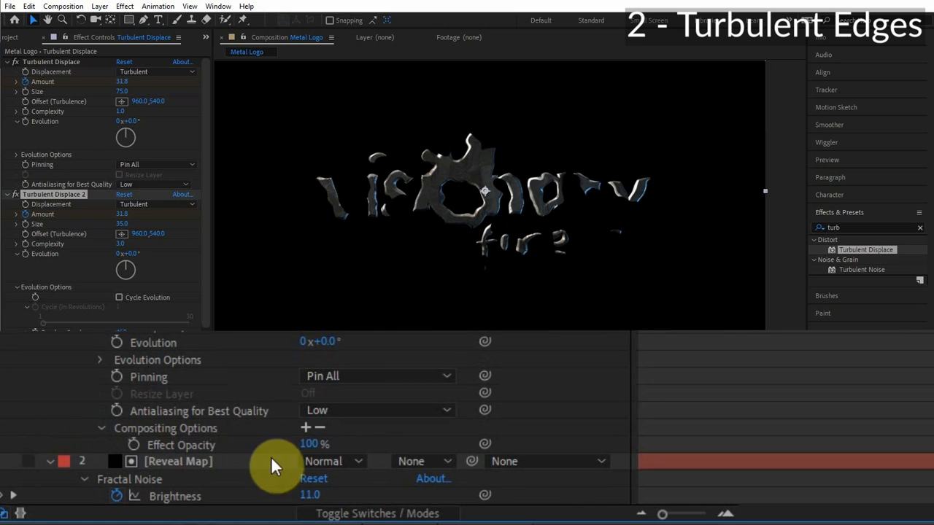
{"action": "left_click", "coordinate": [310, 446]}
{"action": "type", "text": "50"}
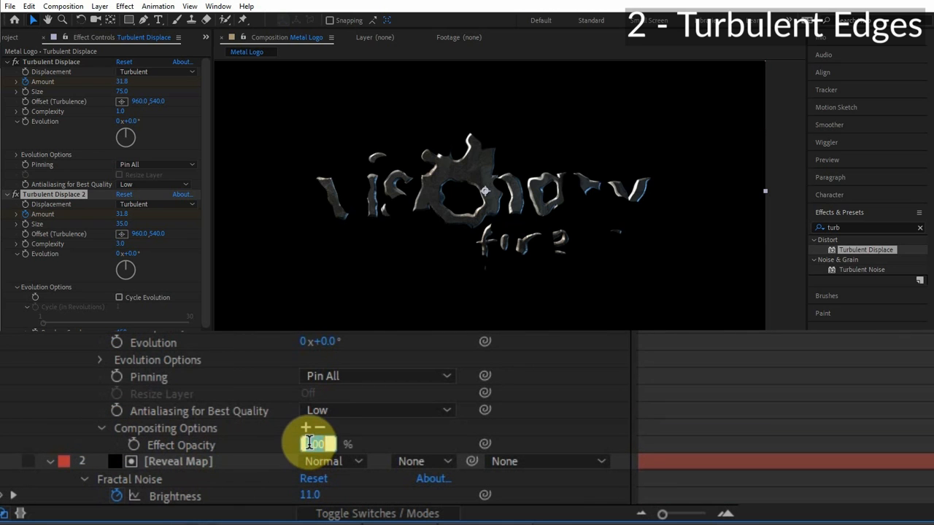
{"action": "left_click", "coordinate": [367, 208]}
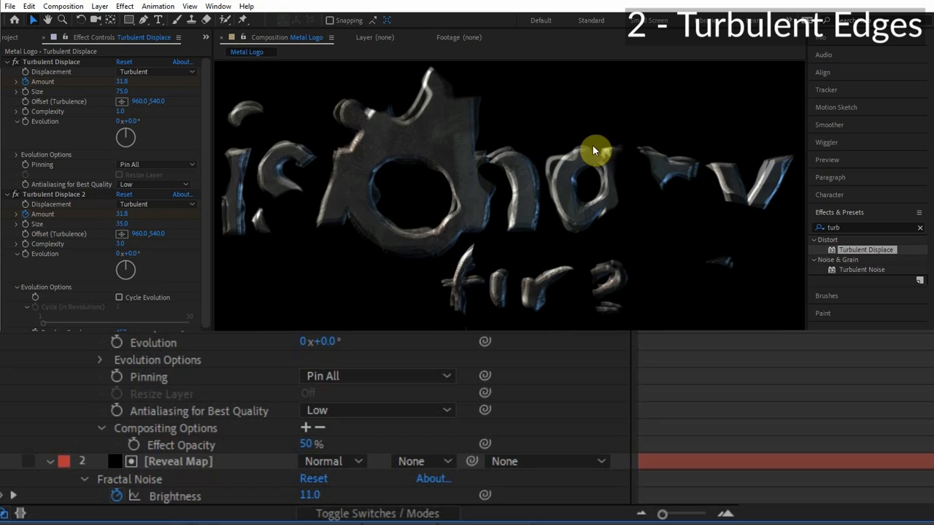
Zoom and pan the viewer to inspect the displaced logo edges.
{"action": "scroll", "coordinate": [350, 171], "scroll_direction": "up", "scroll_amount": 2}
{"action": "left_click_drag", "start_coordinate": [525, 224], "coordinate": [348, 192]}
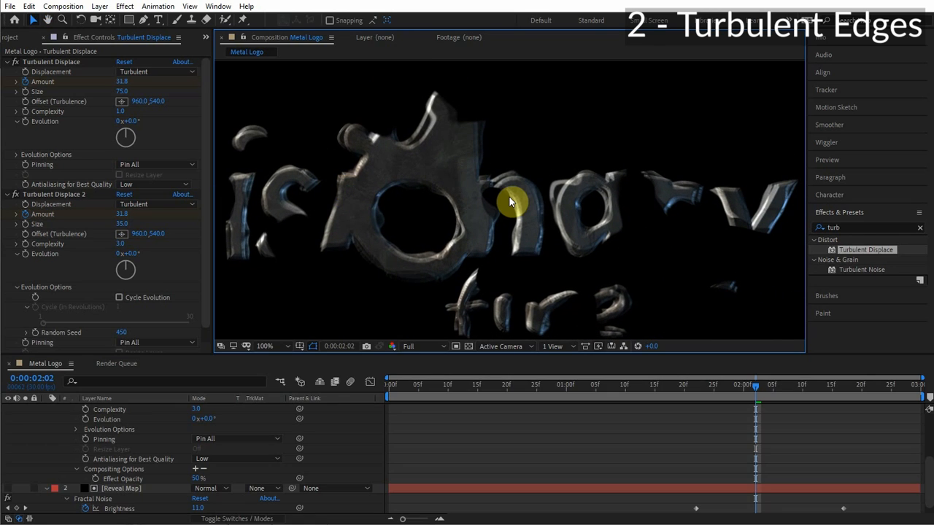
{"action": "scroll", "coordinate": [670, 128], "scroll_direction": "down", "scroll_amount": 2}
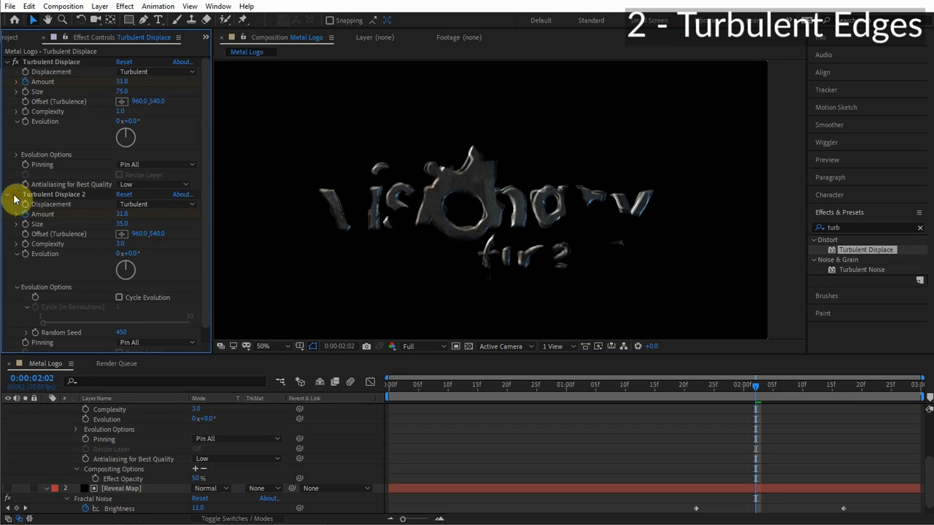
{"action": "scroll", "coordinate": [463, 234], "scroll_direction": "up", "scroll_amount": 2}
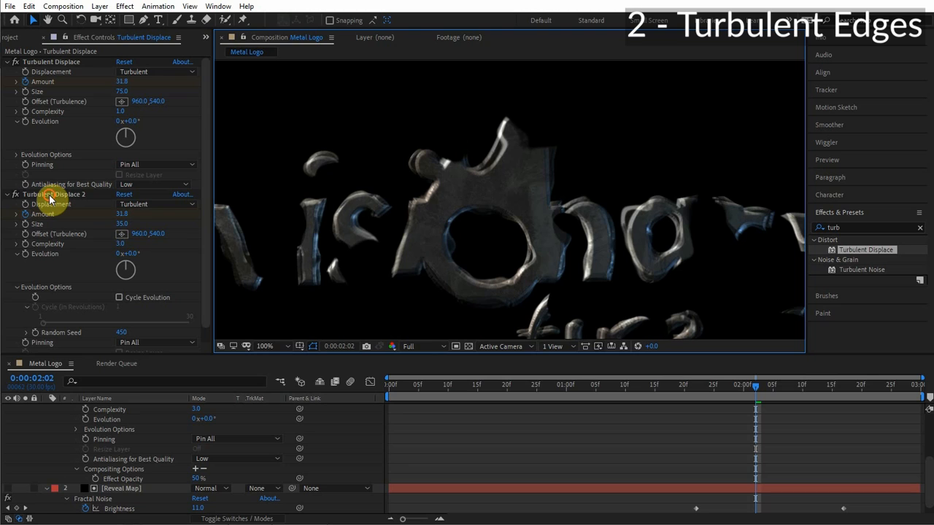
Duplicate Turbulent Displace 2 and set the new copy's Random Seed to 1160.
{"action": "left_click", "coordinate": [49, 195]}
{"action": "key", "text": "ctrl+d"}
{"action": "scroll", "coordinate": [170, 242], "scroll_direction": "down", "scroll_amount": 5}
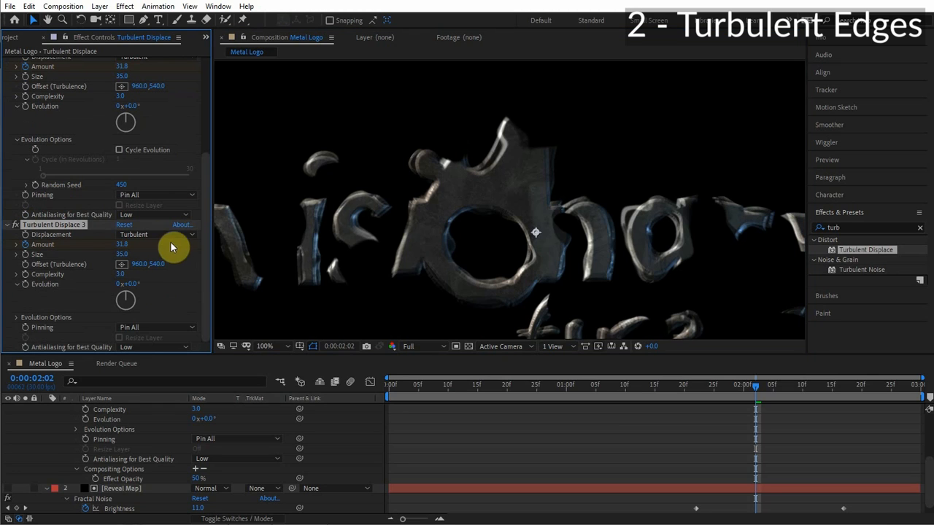
{"action": "left_click", "coordinate": [15, 319]}
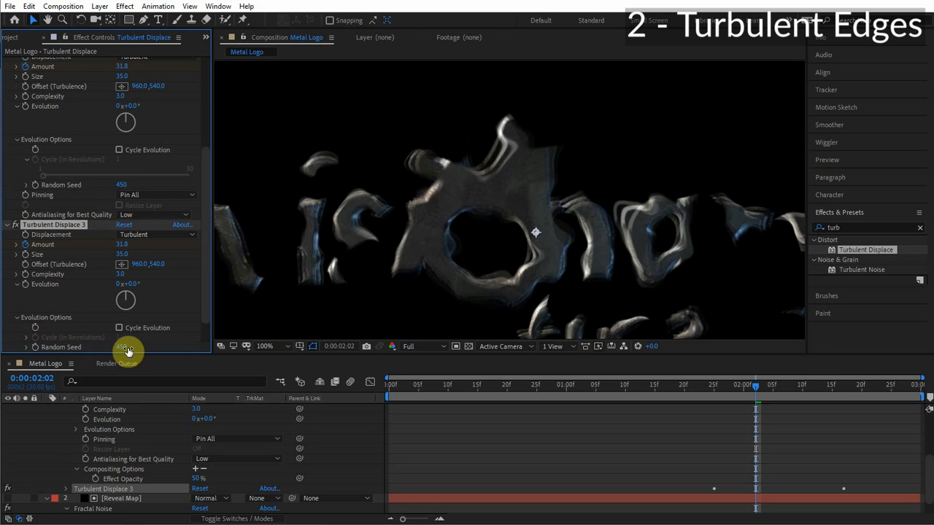
{"action": "scroll", "coordinate": [146, 349], "scroll_direction": "down", "scroll_amount": 1}
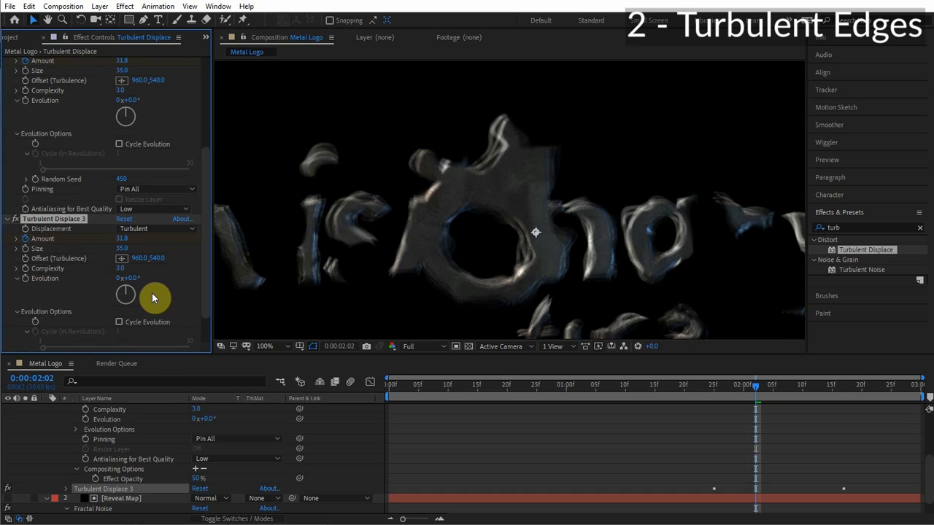
{"action": "scroll", "coordinate": [151, 293], "scroll_direction": "down", "scroll_amount": 2}
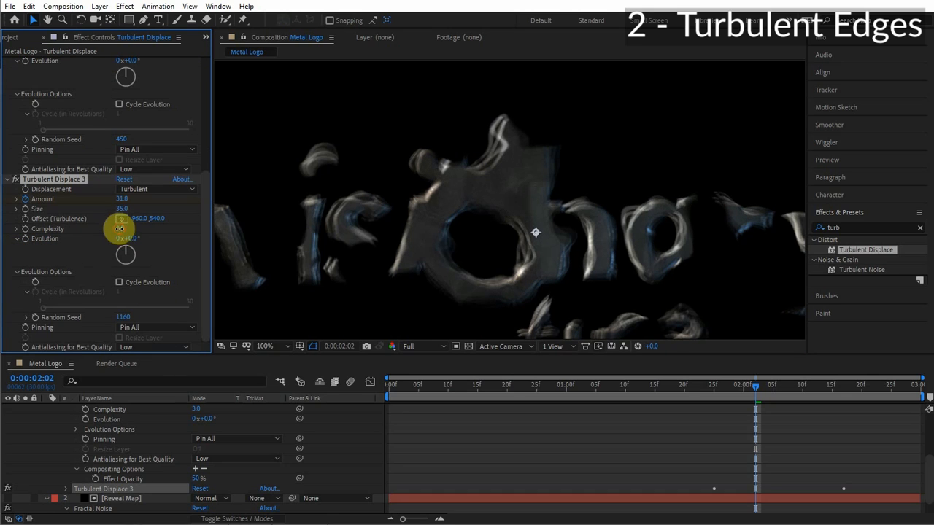
Set Turbulent Displace 3's Complexity to 4 and its Size to 25.
{"action": "left_click", "coordinate": [124, 229]}
{"action": "type", "text": "4"}
{"action": "left_click", "coordinate": [121, 209]}
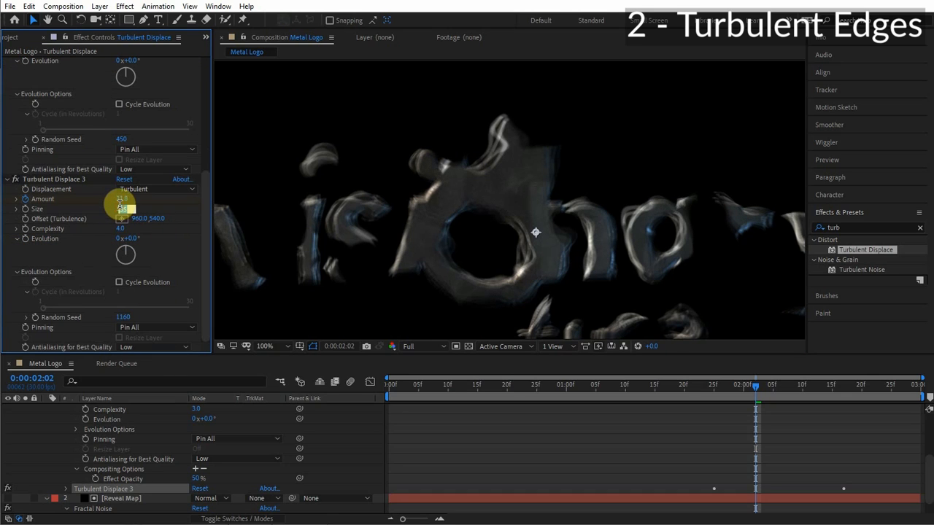
{"action": "type", "text": "25"}
{"action": "left_click", "coordinate": [64, 180]}
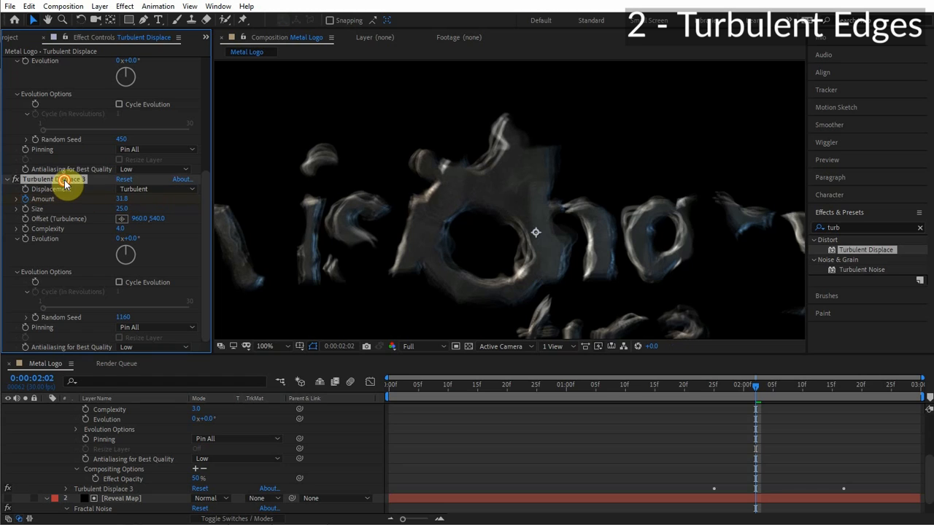
Set Turbulent Displace 3's Effect Opacity under Compositing Options to 35%.
{"action": "key", "text": "u"}
{"action": "scroll", "coordinate": [110, 469], "scroll_direction": "down", "scroll_amount": 4}
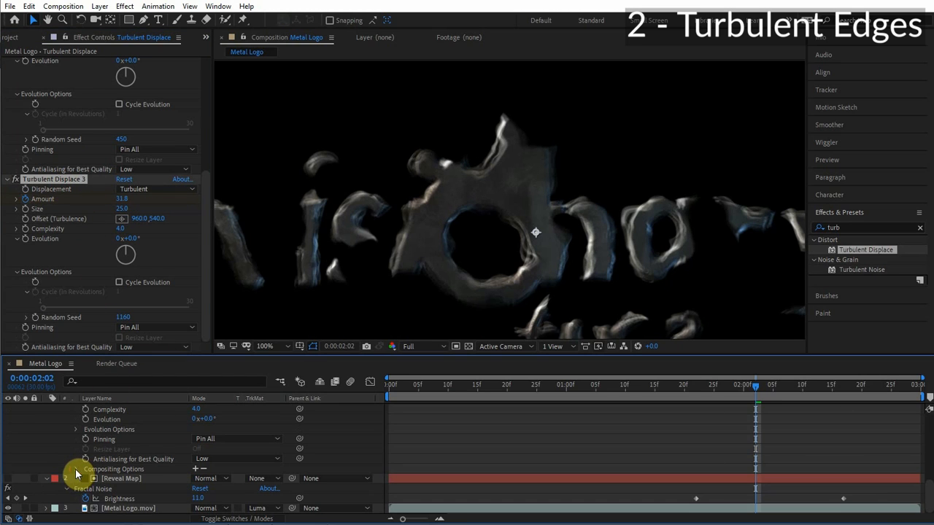
{"action": "left_click", "coordinate": [77, 469]}
{"action": "left_click", "coordinate": [198, 478]}
{"action": "type", "text": "35"}
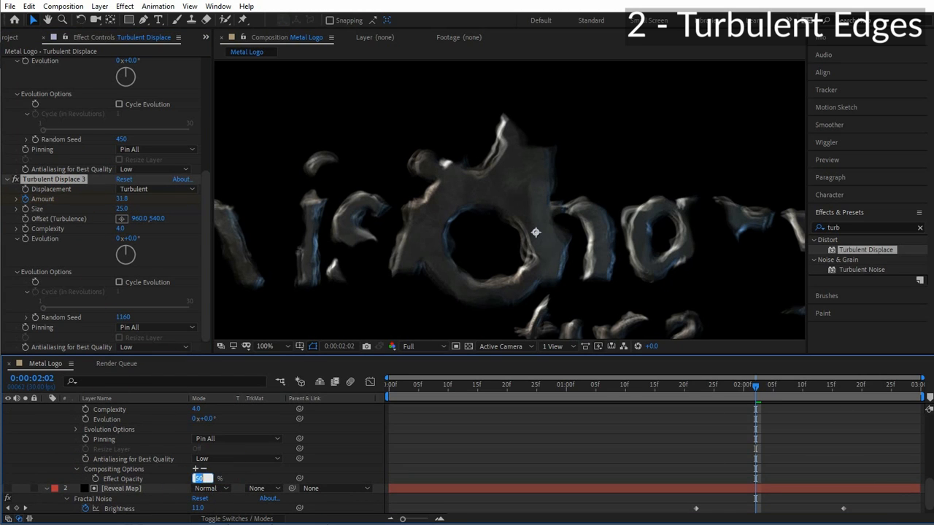
{"action": "left_click", "coordinate": [298, 476]}
Toggle Turbulent Displace 3 off and on and scrub the timeline to compare the distorted edges.
{"action": "left_click", "coordinate": [16, 179]}
{"action": "left_click", "coordinate": [17, 179]}
{"action": "left_click", "coordinate": [16, 180]}
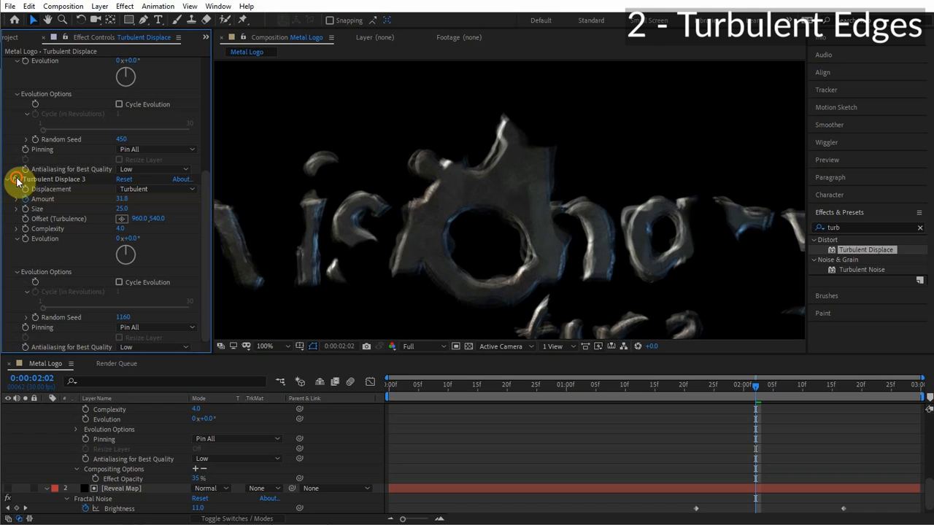
{"action": "left_click", "coordinate": [16, 179]}
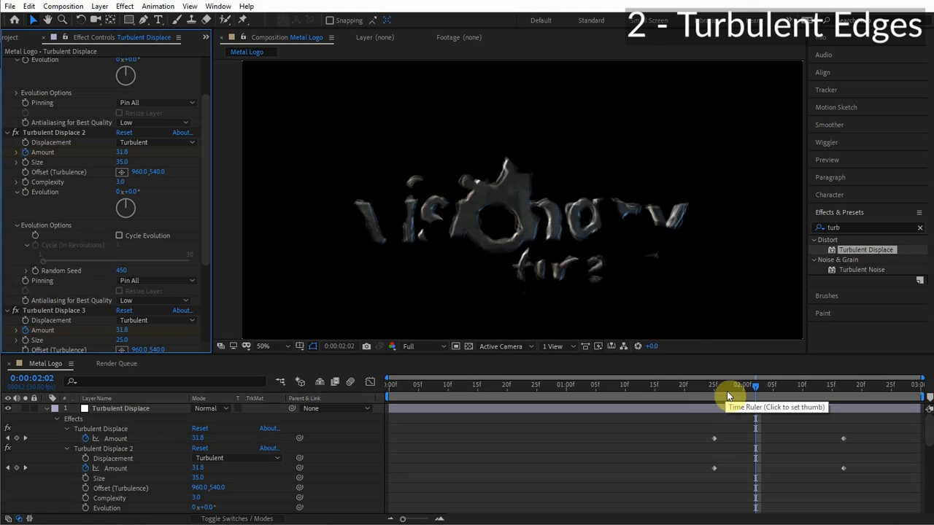
{"action": "left_click", "coordinate": [703, 393]}
{"action": "left_click_drag", "start_coordinate": [703, 393], "coordinate": [807, 394]}
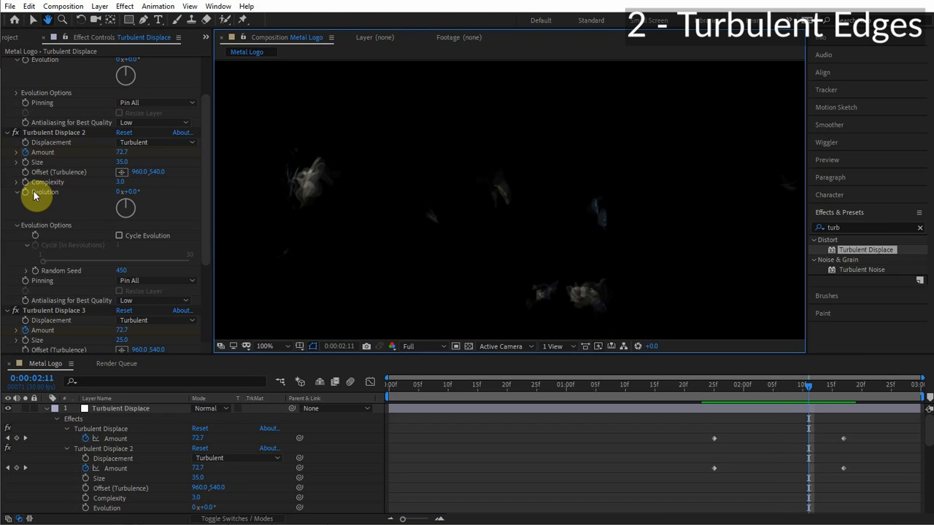
Add the expression time*10 to Turbulent Displace 2's Evolution so the distortion animates.
{"action": "left_click_drag", "start_coordinate": [131, 192], "coordinate": [189, 189]}
{"action": "key", "text": "ctrl+z"}
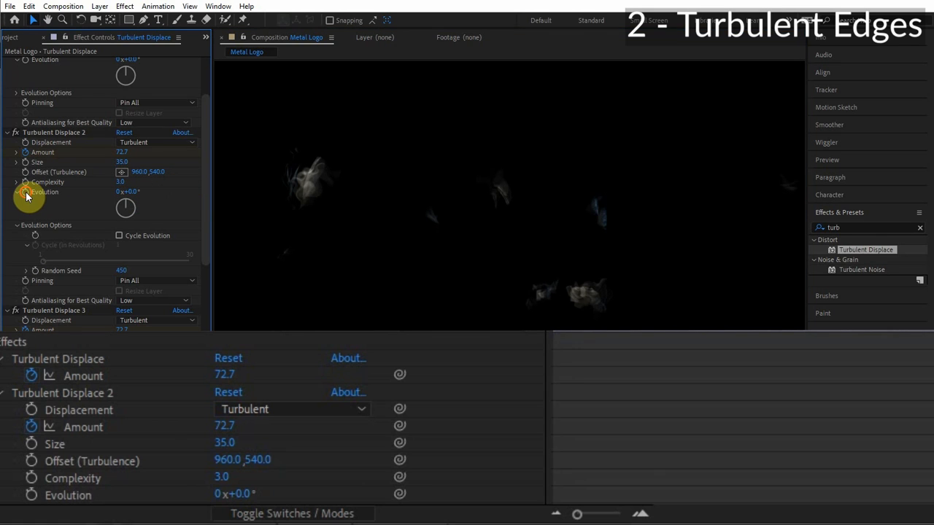
{"action": "left_click", "coordinate": [28, 193], "text": "alt"}
{"action": "key", "text": "BackSpace"}
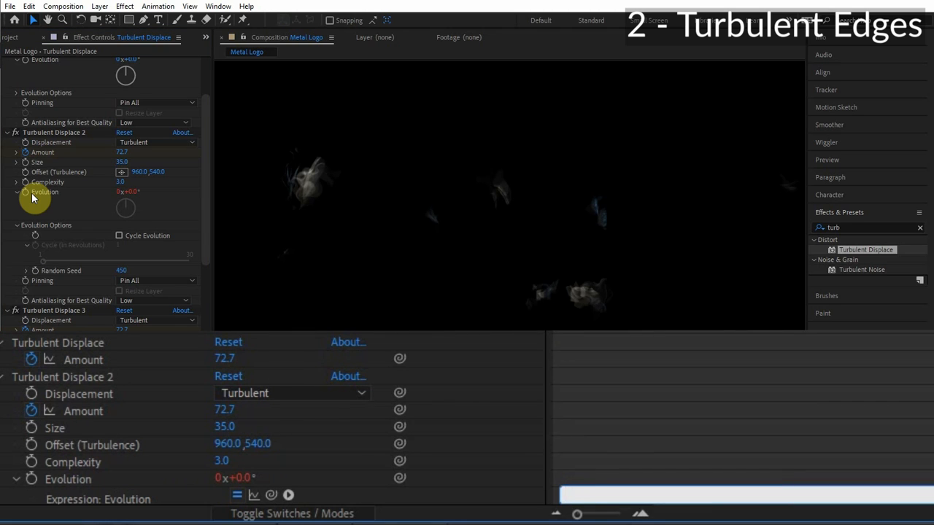
{"action": "type", "text": "time*100"}
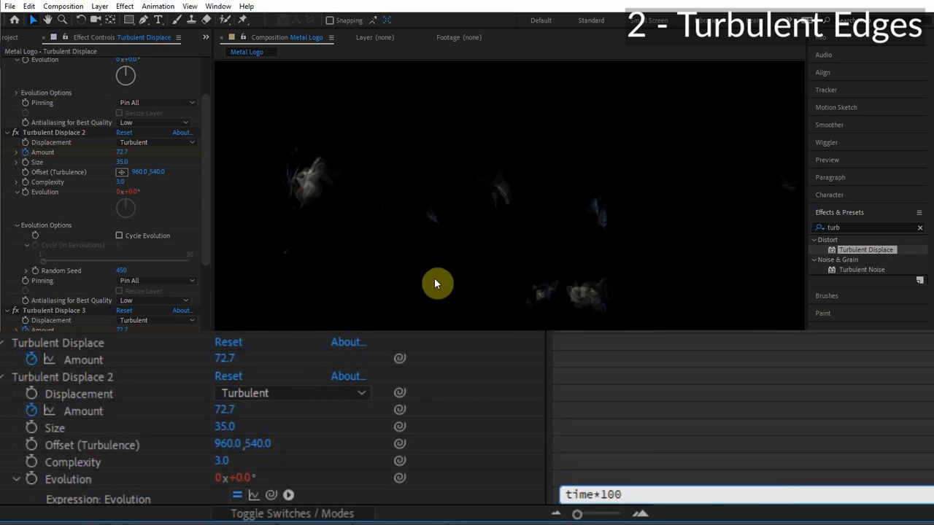
{"action": "left_click", "coordinate": [834, 428]}
{"action": "left_click", "coordinate": [600, 495]}
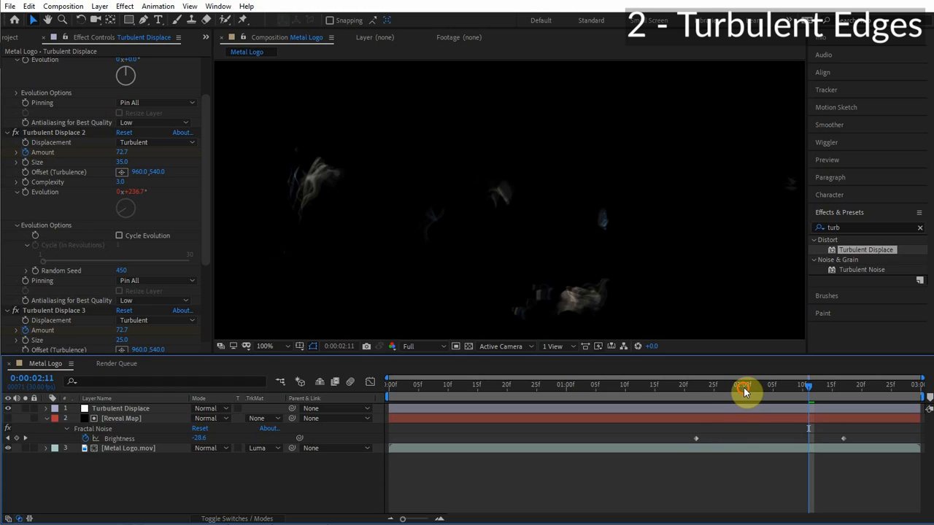
Move to around 2 seconds and zoom into the viewer to inspect the animated edges.
{"action": "left_click", "coordinate": [744, 387]}
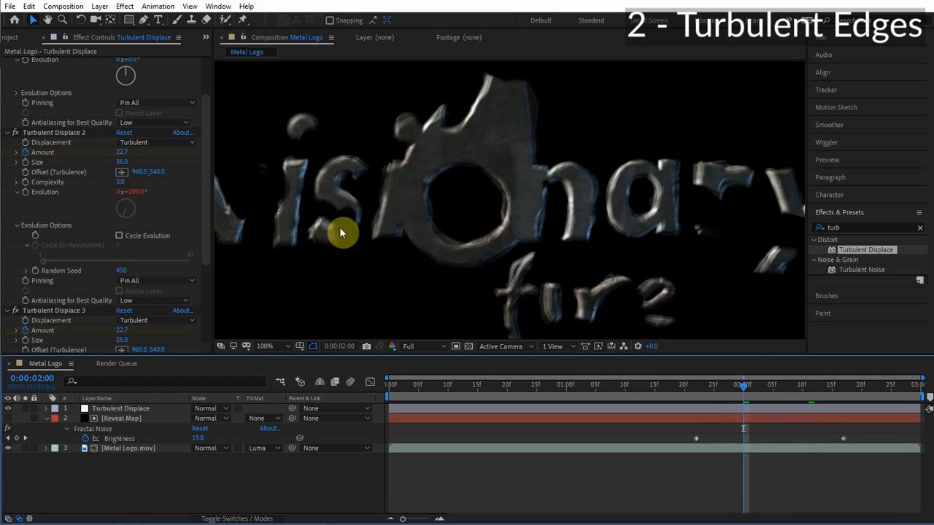
{"action": "left_click", "coordinate": [774, 393]}
{"action": "scroll", "coordinate": [562, 253], "scroll_direction": "up", "scroll_amount": 2}
{"action": "key", "text": "v"}
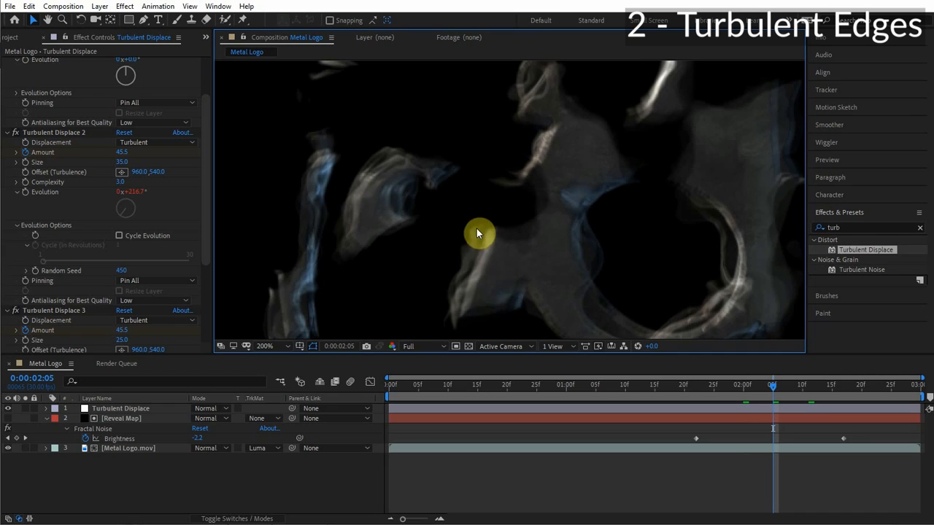
{"action": "left_click_drag", "start_coordinate": [679, 278], "coordinate": [599, 195]}
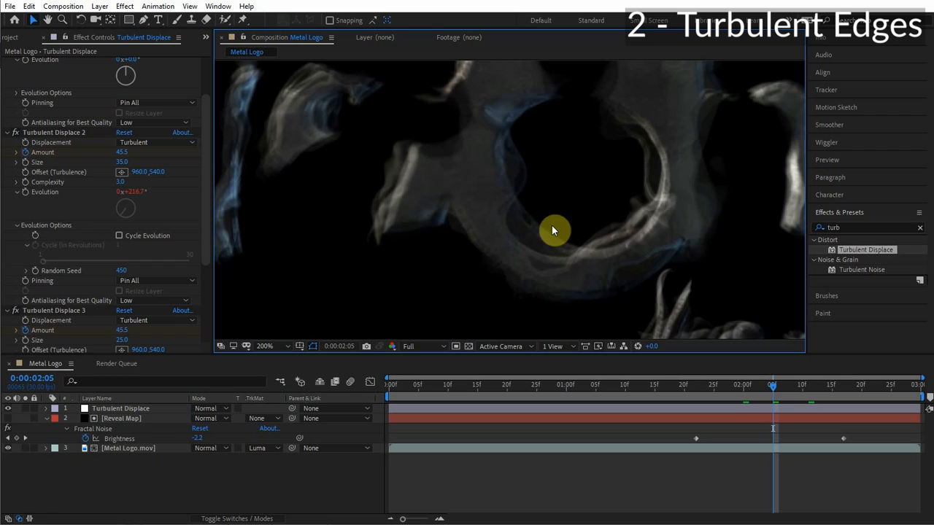
Pre-compose the Reveal Map layer as Reveal Map, moving all attributes into the new composition.
{"action": "left_click", "coordinate": [45, 418]}
{"action": "left_click", "coordinate": [80, 419]}
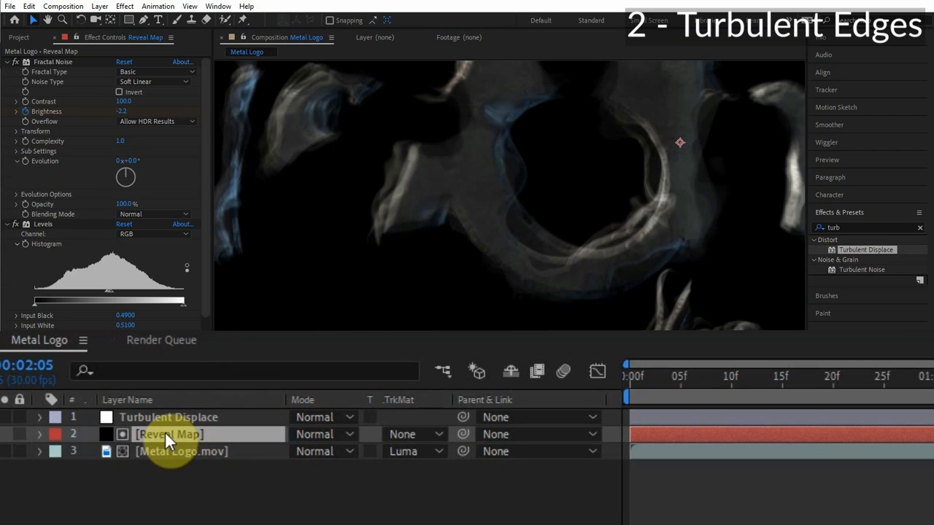
{"action": "left_click", "coordinate": [172, 416]}
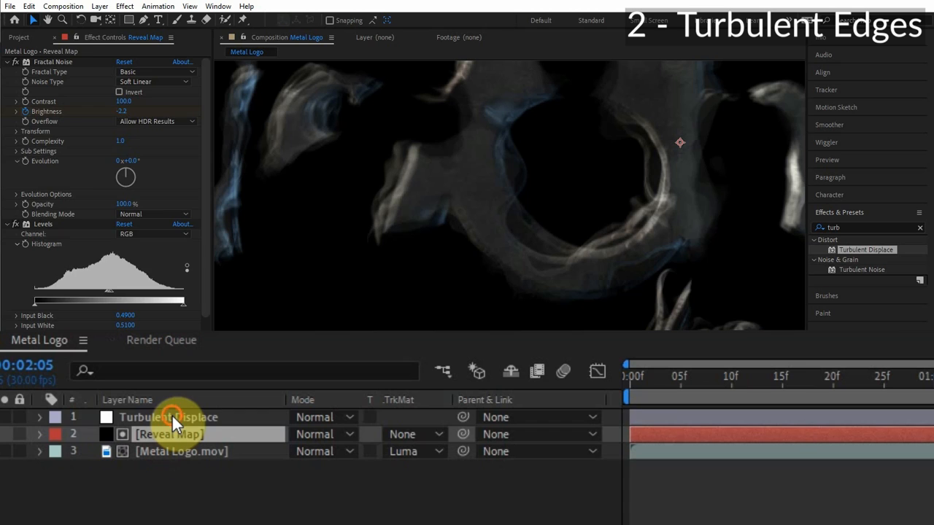
{"action": "left_click", "coordinate": [170, 429]}
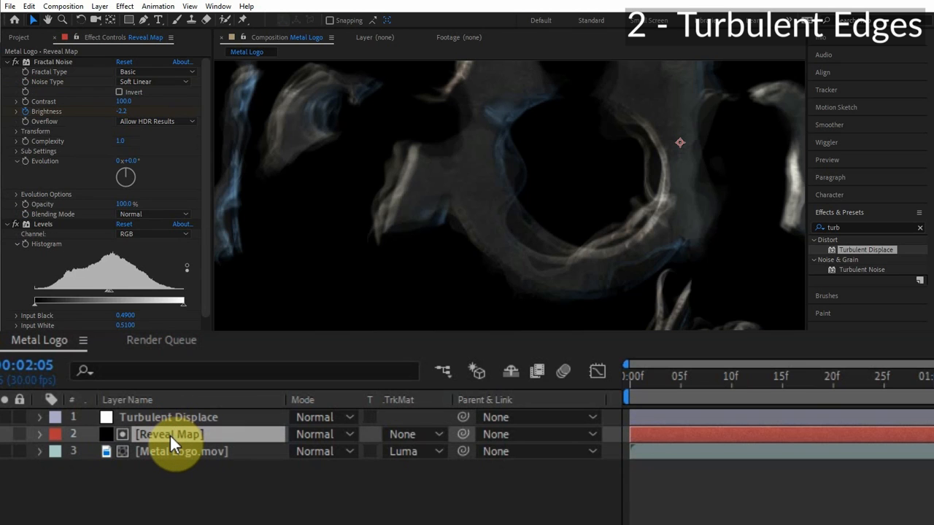
{"action": "right_click", "coordinate": [171, 434]}
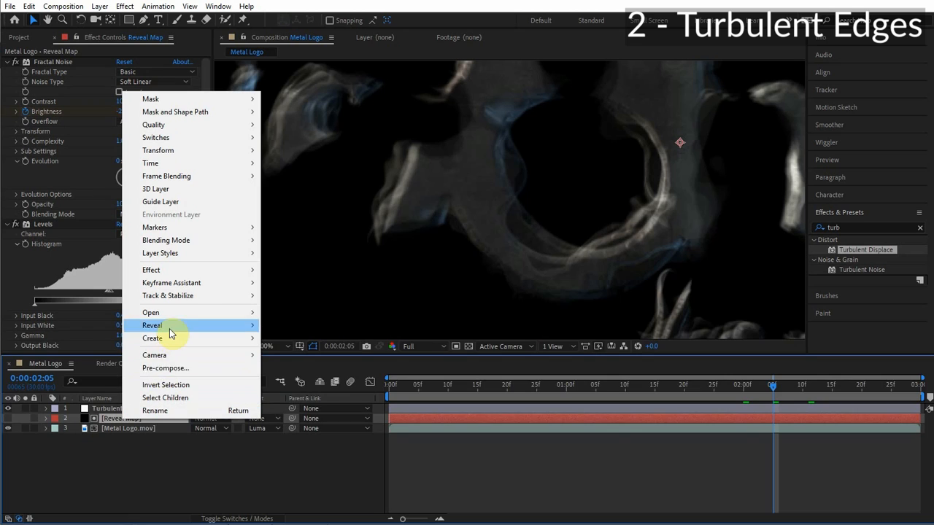
{"action": "left_click", "coordinate": [175, 368]}
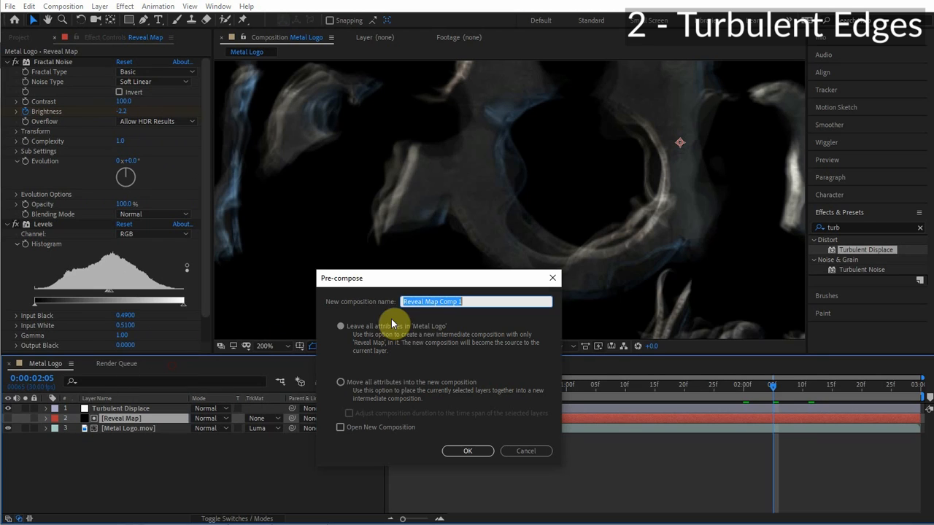
{"action": "left_click", "coordinate": [365, 385]}
{"action": "left_click_drag", "start_coordinate": [482, 302], "coordinate": [437, 307]}
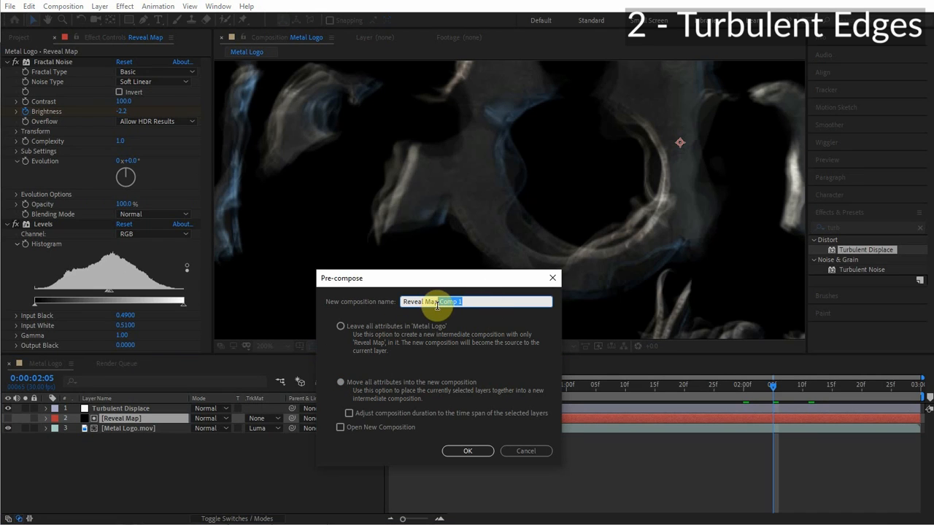
{"action": "left_click", "coordinate": [479, 445]}
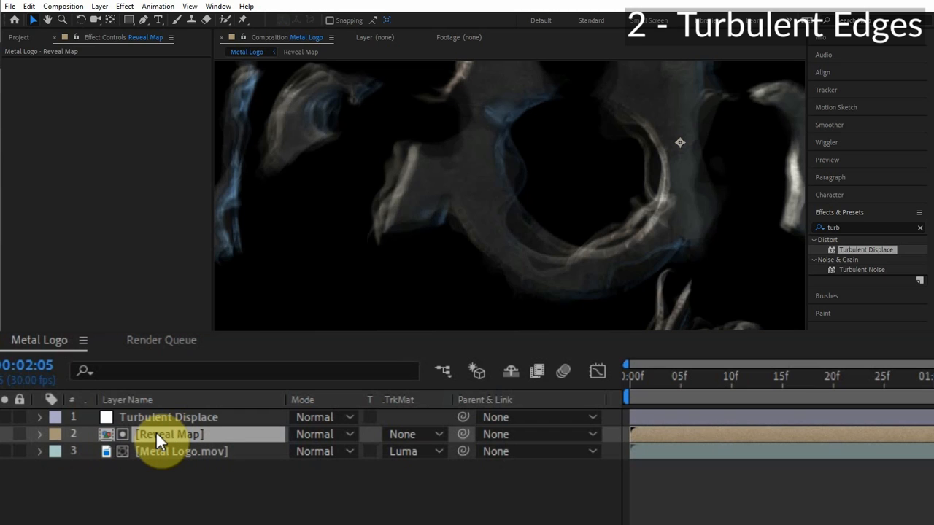
Duplicate the Reveal Map pre-comp, move the copy to the top of the layer stack and hide it.
{"action": "key", "text": "ctrl+d"}
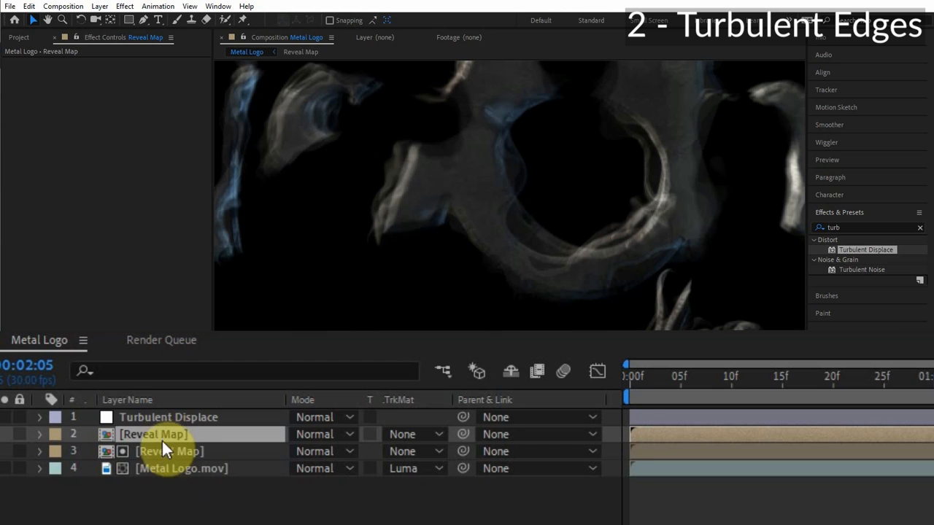
{"action": "left_click_drag", "start_coordinate": [169, 437], "coordinate": [174, 413]}
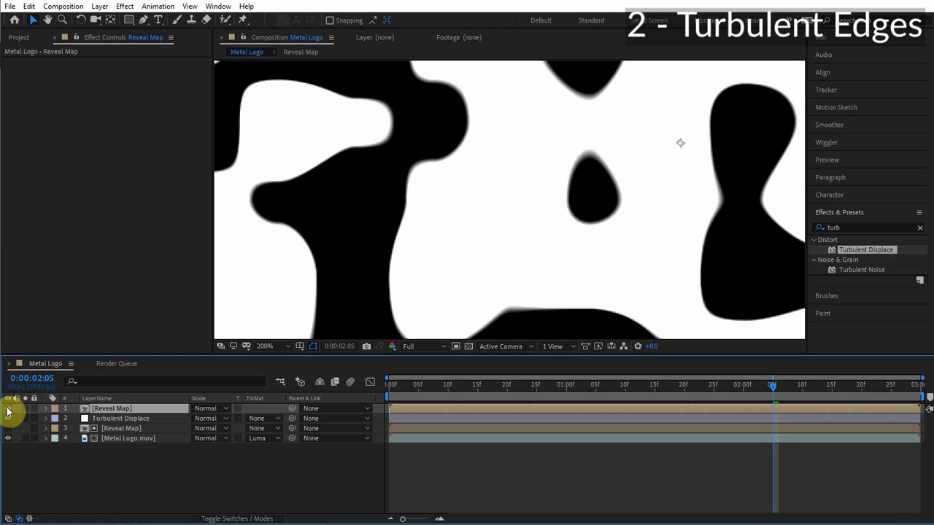
{"action": "left_click", "coordinate": [8, 410]}
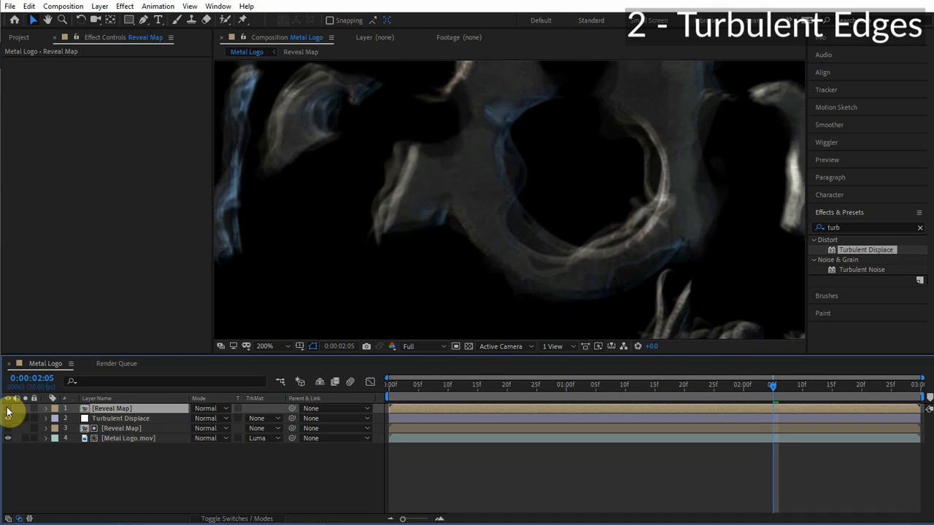
{"action": "left_click", "coordinate": [8, 409]}
{"action": "left_click", "coordinate": [8, 409]}
Set the Turbulent Displace layer's track matte to Luma Inverted Matte using the top Reveal Map.
{"action": "left_click", "coordinate": [115, 420]}
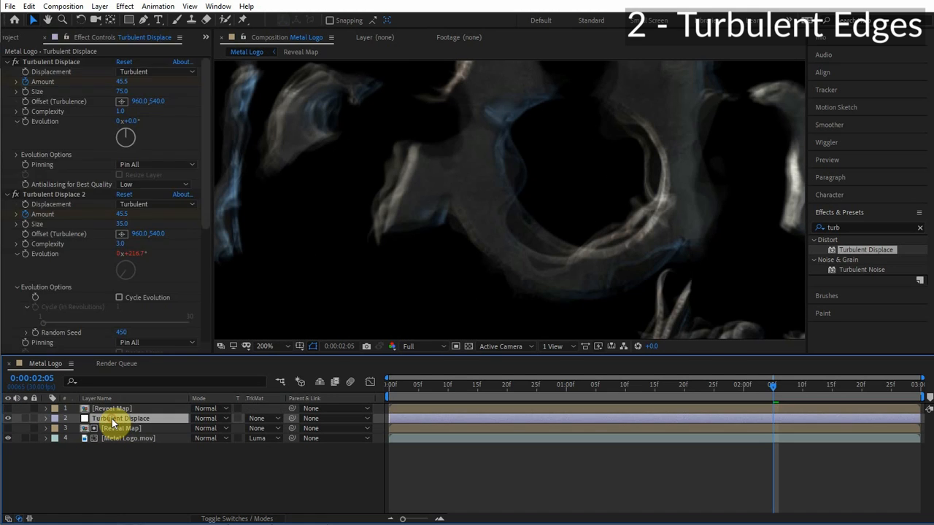
{"action": "left_click", "coordinate": [269, 419]}
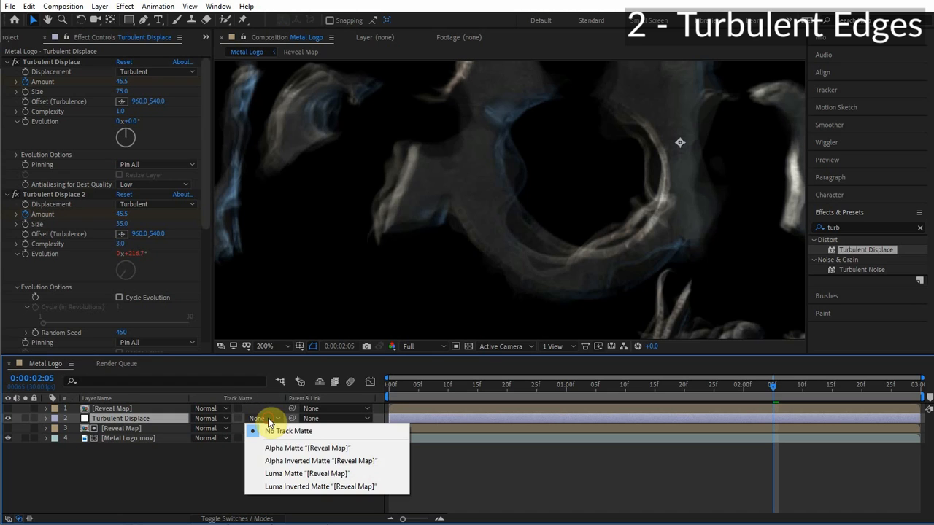
{"action": "left_click", "coordinate": [292, 486]}
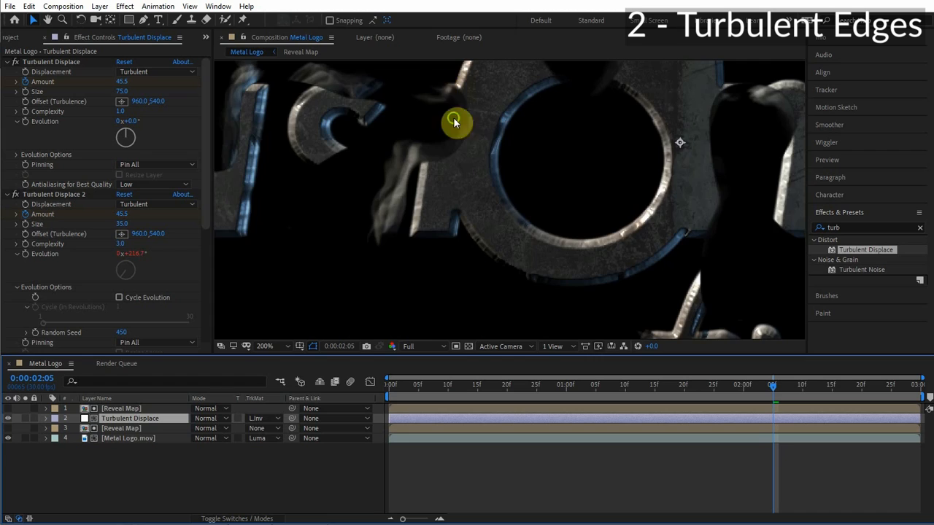
Shift the top Reveal Map layer slightly earlier in time.
{"action": "left_click_drag", "start_coordinate": [453, 121], "coordinate": [476, 202]}
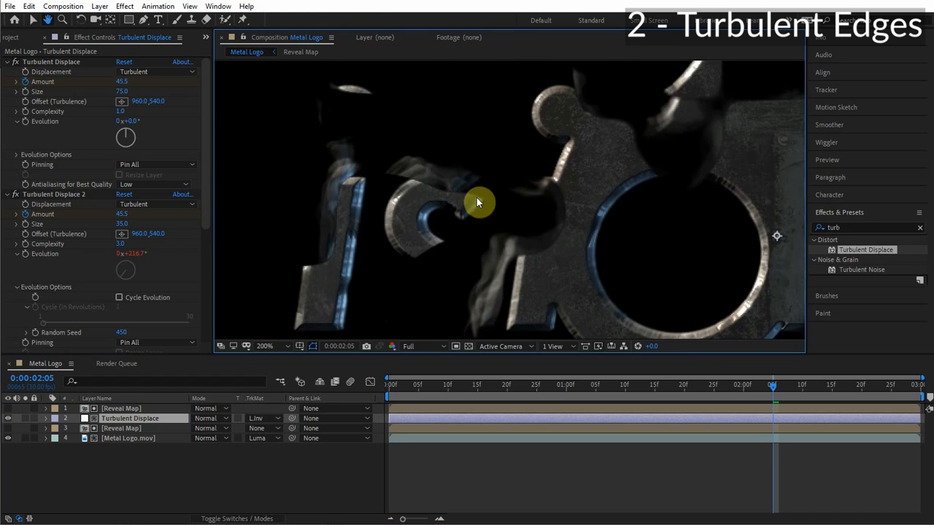
{"action": "left_click", "coordinate": [110, 417]}
{"action": "left_click", "coordinate": [113, 410]}
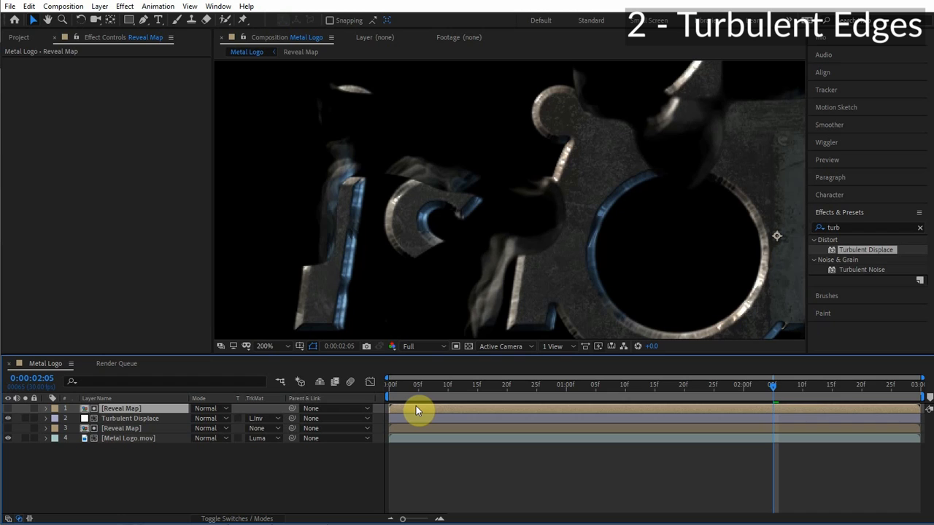
{"action": "key", "text": "alt+Page_Up"}
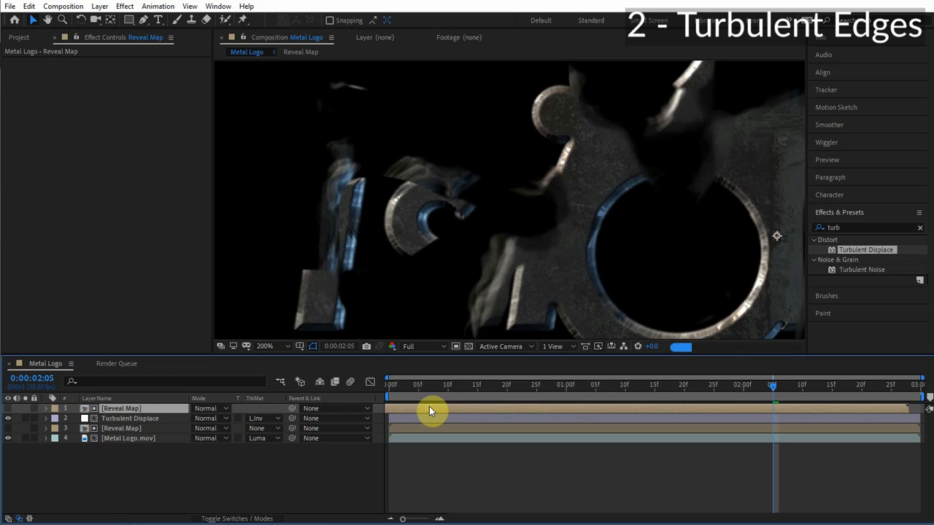
Zoom out and preview the composition to review the turbulent edge reveal.
{"action": "scroll", "coordinate": [632, 181], "scroll_direction": "down", "scroll_amount": 1}
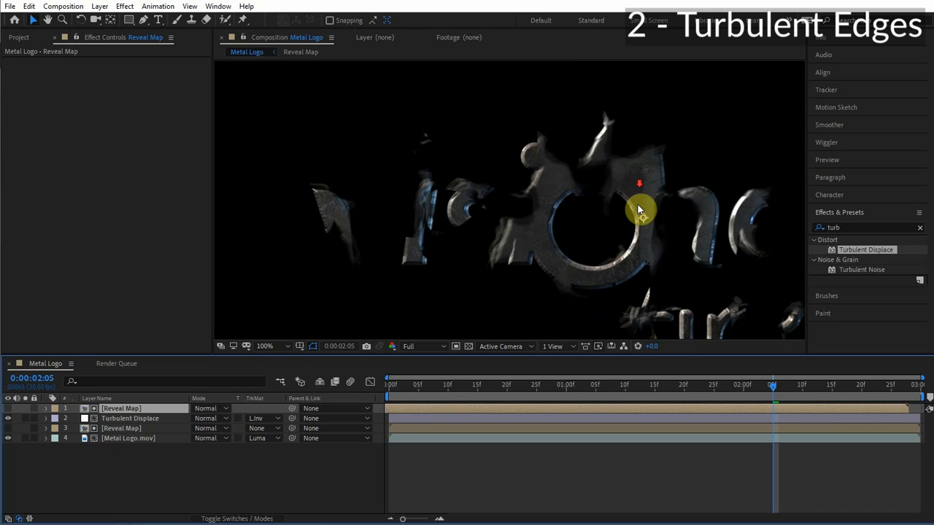
{"action": "key", "text": "h"}
{"action": "left_click_drag", "start_coordinate": [636, 205], "coordinate": [525, 169]}
{"action": "key", "text": "v"}
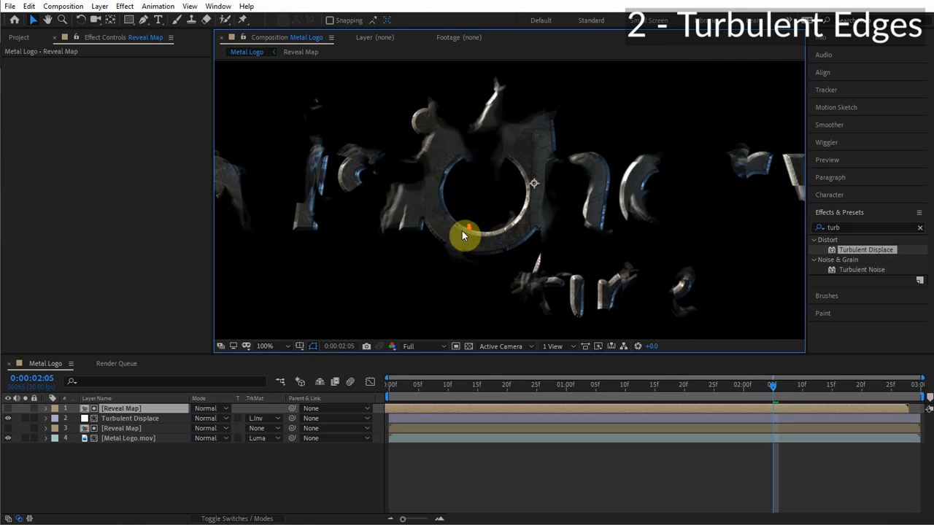
{"action": "scroll", "coordinate": [462, 230], "scroll_direction": "down", "scroll_amount": 2}
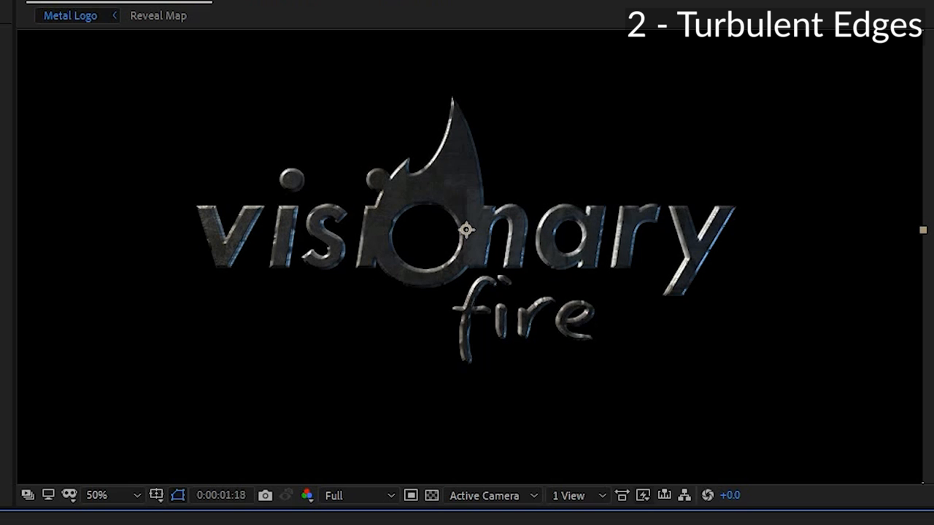
{"action": "scroll", "coordinate": [466, 230], "scroll_direction": "up", "scroll_amount": 2}
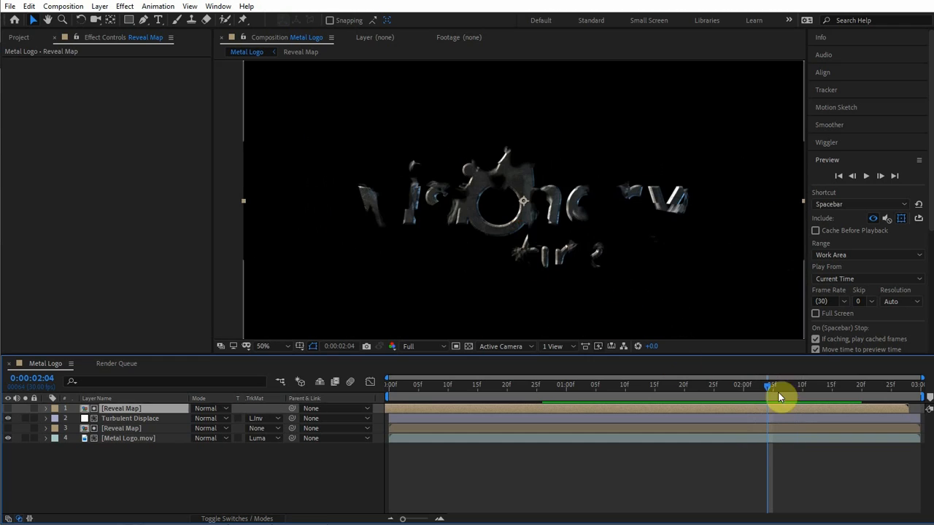
{"action": "mouse_move", "coordinate": [778, 391]}
{"action": "left_mouse_down"}
{"action": "mouse_move", "coordinate": [742, 387]}
{"action": "mouse_move", "coordinate": [778, 382]}
{"action": "left_mouse_up"}
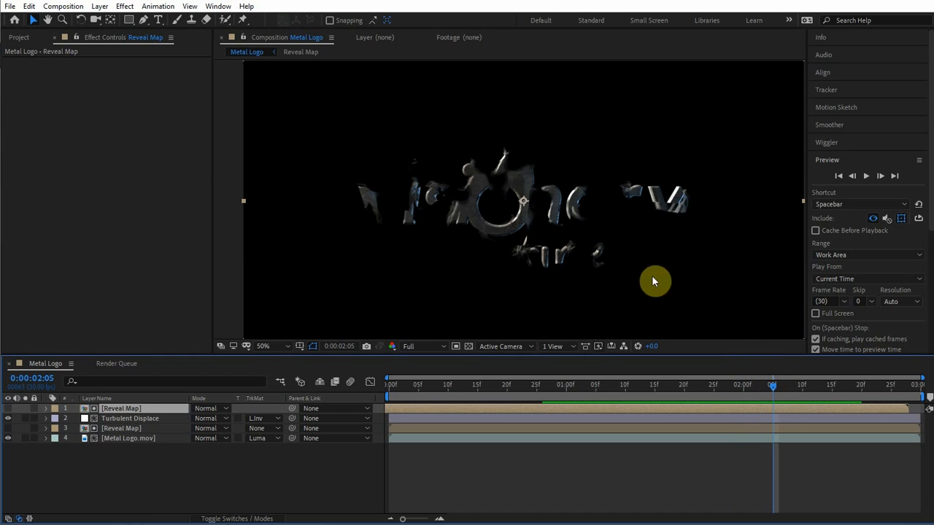
Duplicate the Turbulent Displace layer and move the copy to the top of the layer stack.
{"action": "left_click_drag", "start_coordinate": [777, 387], "coordinate": [699, 385]}
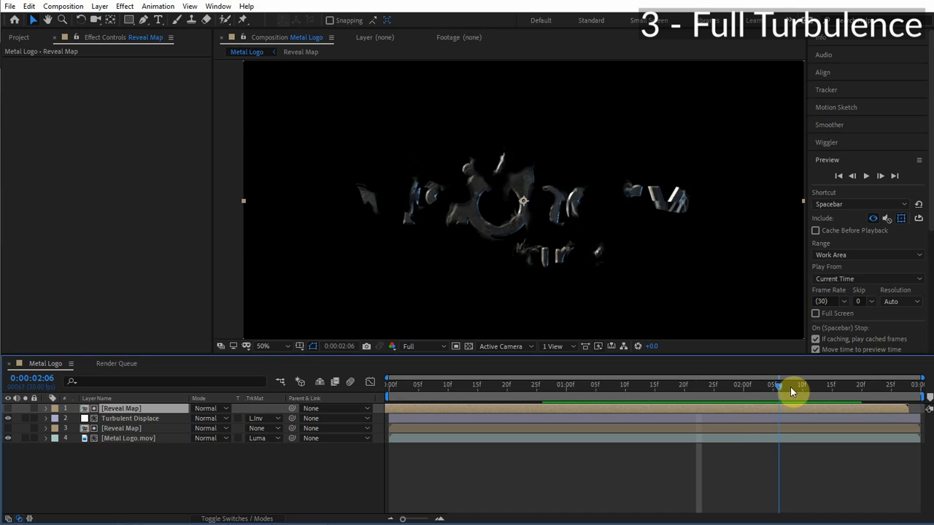
{"action": "left_click_drag", "start_coordinate": [790, 387], "coordinate": [744, 387]}
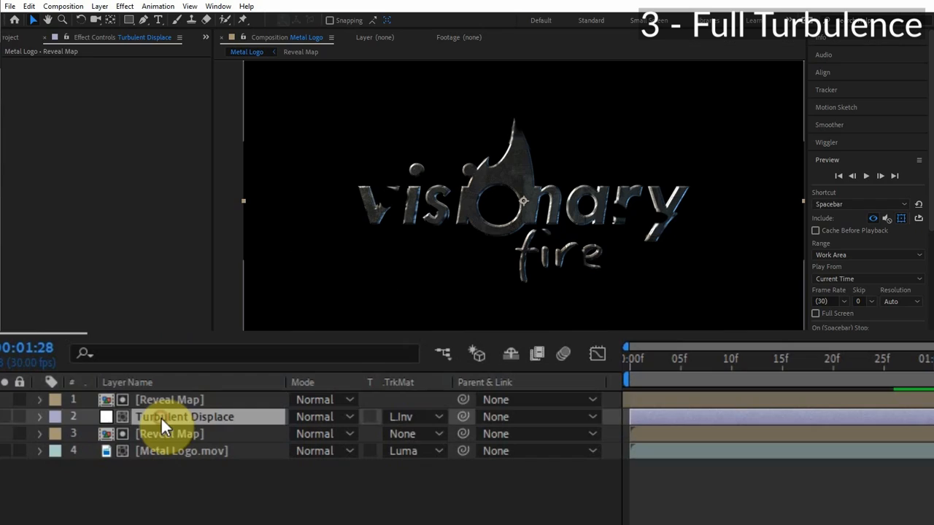
{"action": "left_click", "coordinate": [161, 417]}
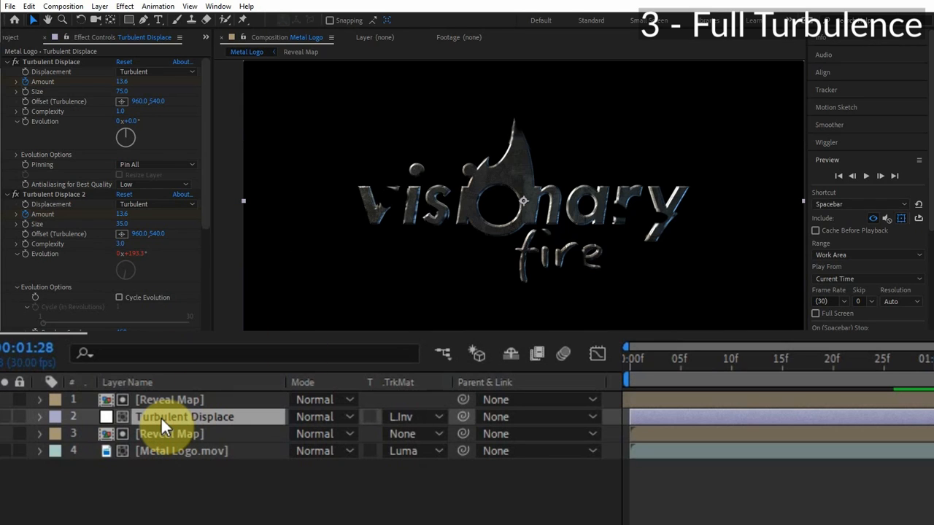
{"action": "key", "text": "ctrl+d"}
{"action": "left_click_drag", "start_coordinate": [176, 420], "coordinate": [190, 395]}
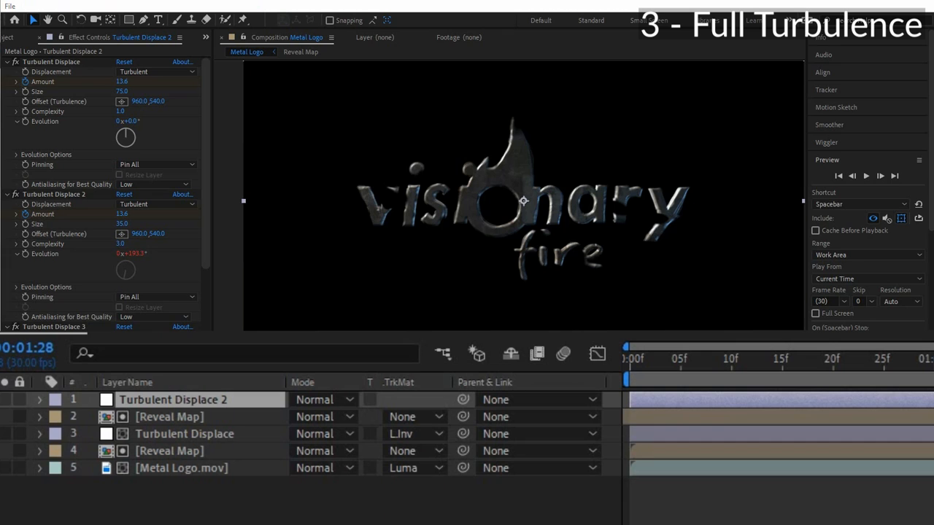
Show the copy's animated Amount properties and preview the reveal frame by frame around the turbulence peak.
{"action": "key", "text": "u"}
{"action": "key", "text": "space"}
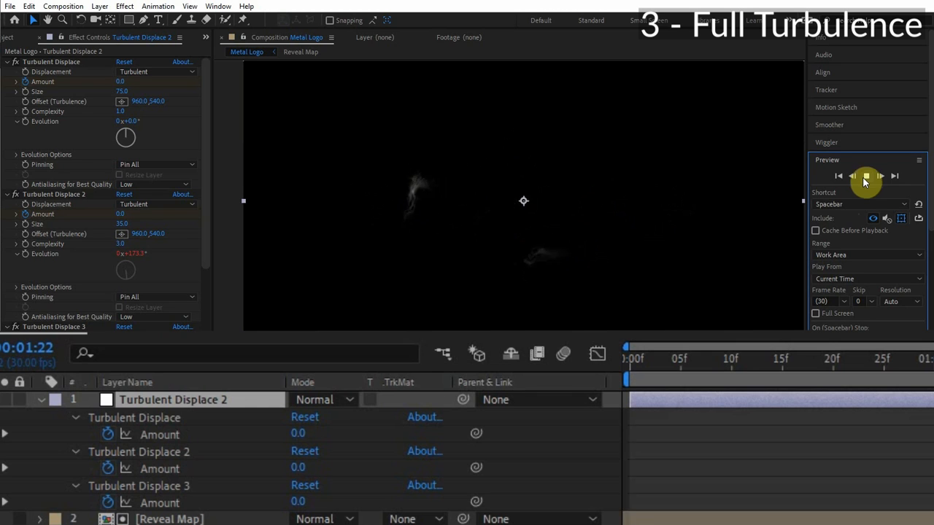
{"action": "key", "text": "space"}
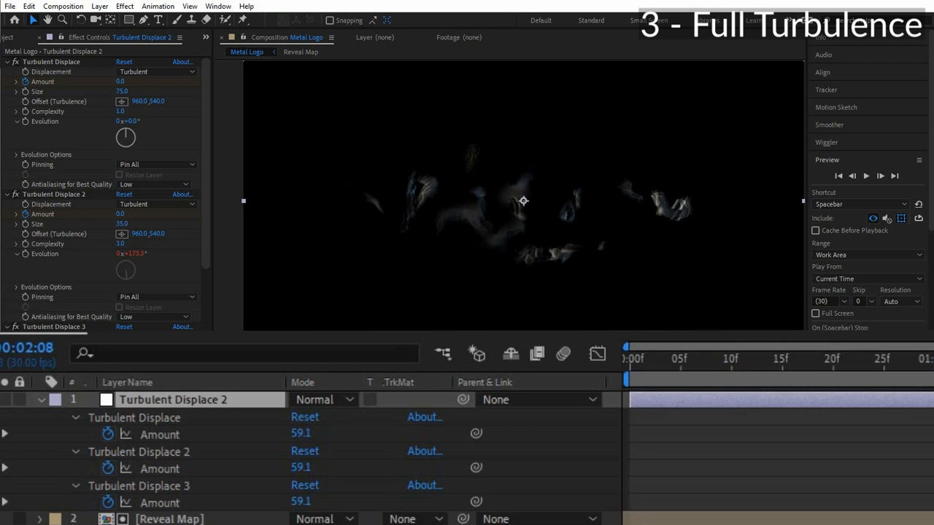
{"action": "key", "text": "Page_Up"}
{"action": "key", "text": "Page_Up"}
{"action": "key", "text": "Page_Up"}
{"action": "key", "text": "Page_Up"}
{"action": "key", "text": "Page_Up"}
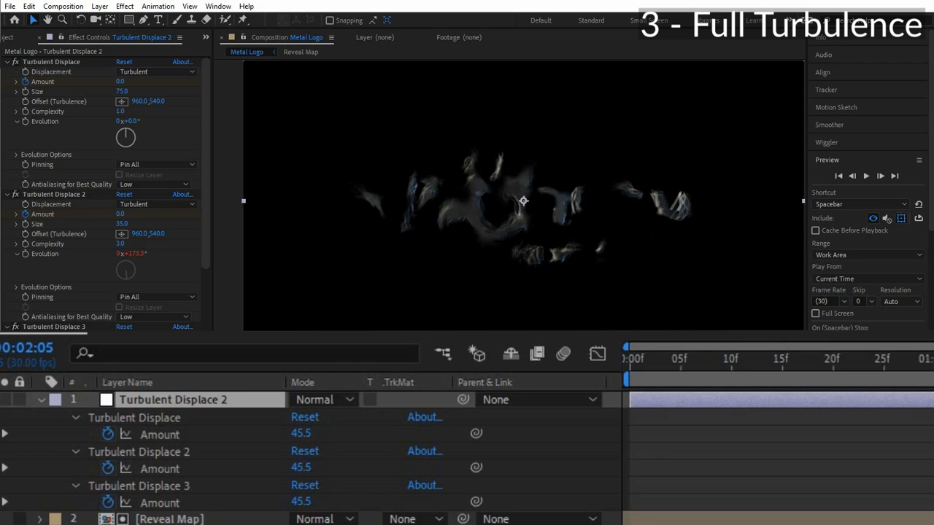
Set the first Turbulent Displace's Random Seed to 650 and delete the copy's Turbulent Displace 2 effect.
{"action": "left_click", "coordinate": [15, 155]}
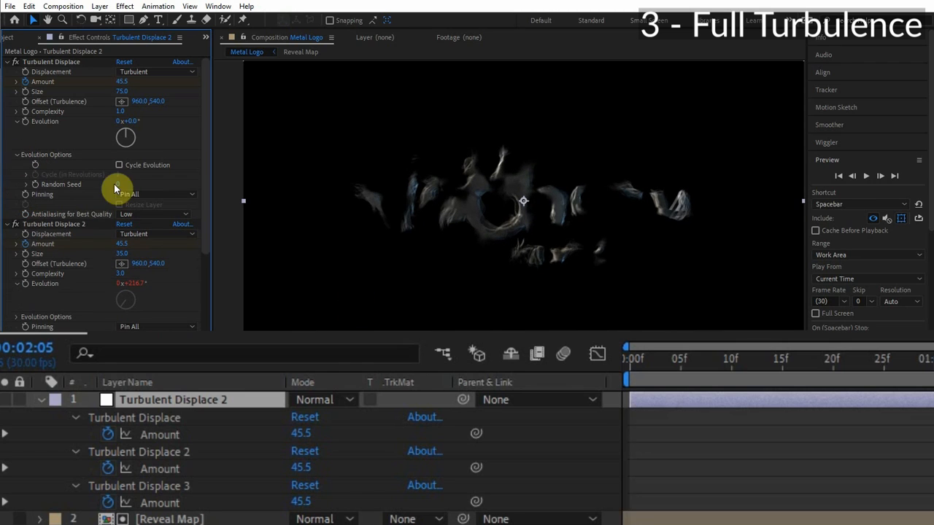
{"action": "left_click_drag", "start_coordinate": [120, 185], "coordinate": [154, 184]}
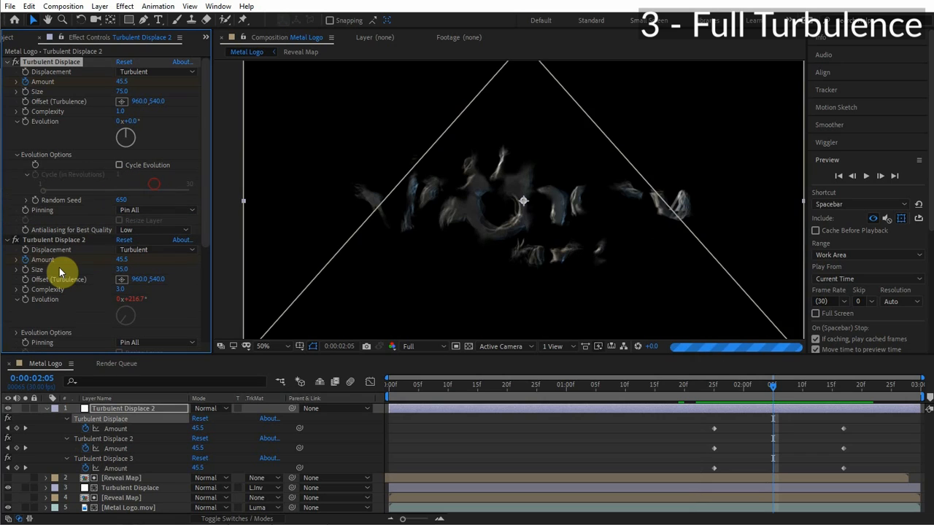
{"action": "scroll", "coordinate": [42, 292], "scroll_direction": "down", "scroll_amount": 3}
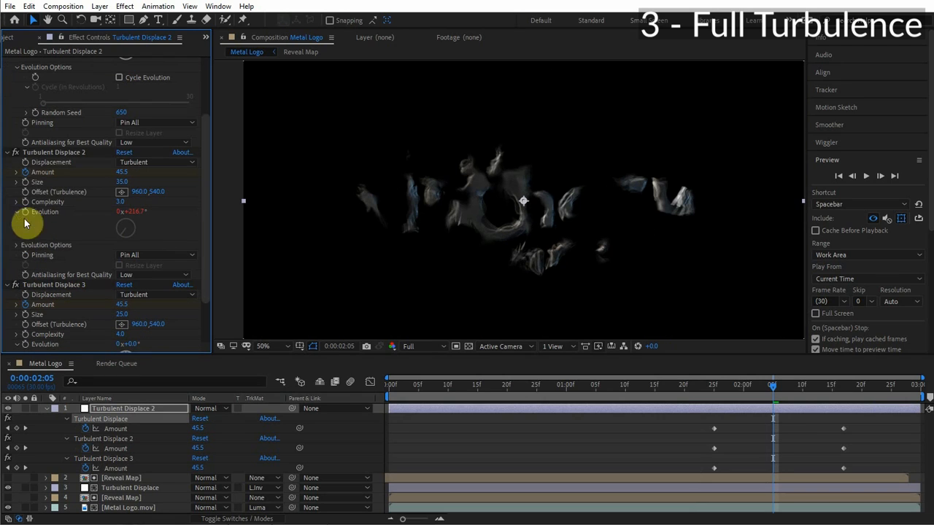
{"action": "left_click", "coordinate": [63, 153]}
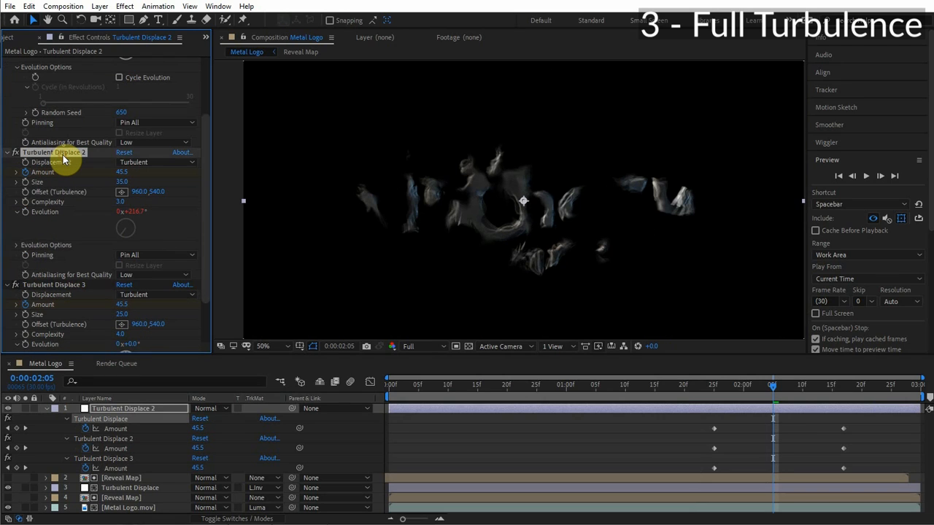
{"action": "key", "text": "Delete"}
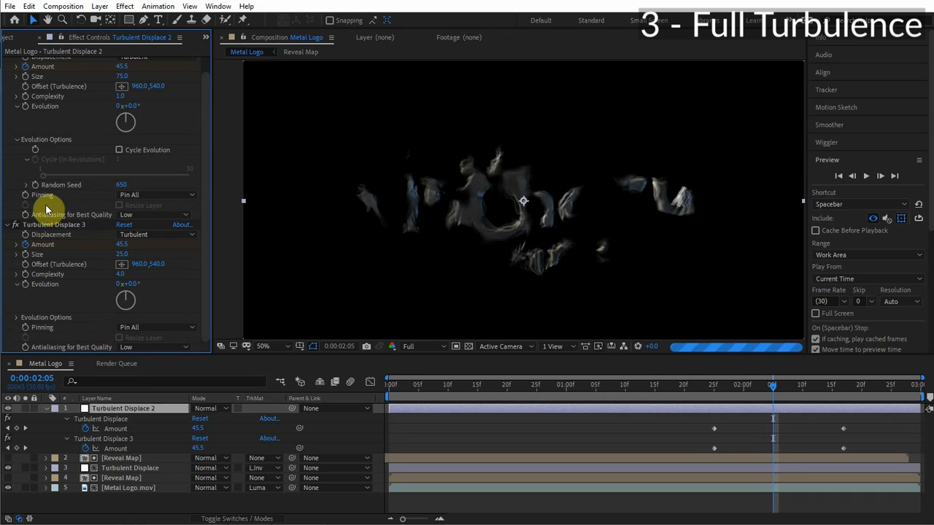
Inspect the Amount keyframes' speed curve in the Graph Editor and scrub through the turbulent reveal.
{"action": "scroll", "coordinate": [639, 291], "scroll_direction": "down", "scroll_amount": 1}
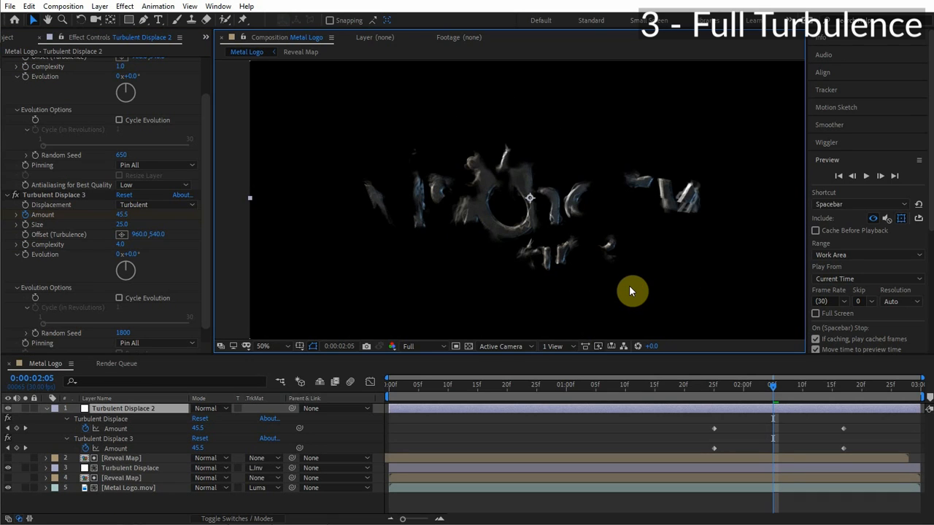
{"action": "scroll", "coordinate": [629, 286], "scroll_direction": "up", "scroll_amount": 2}
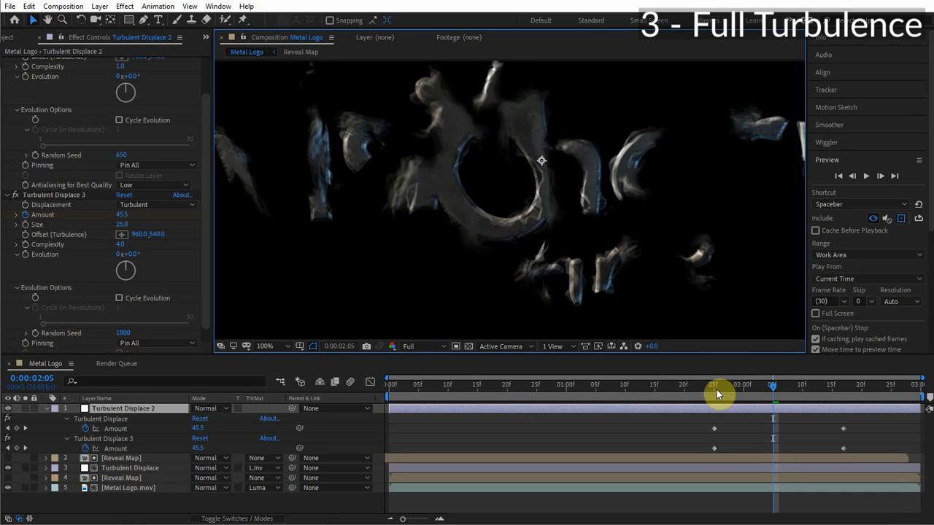
{"action": "left_click", "coordinate": [715, 388]}
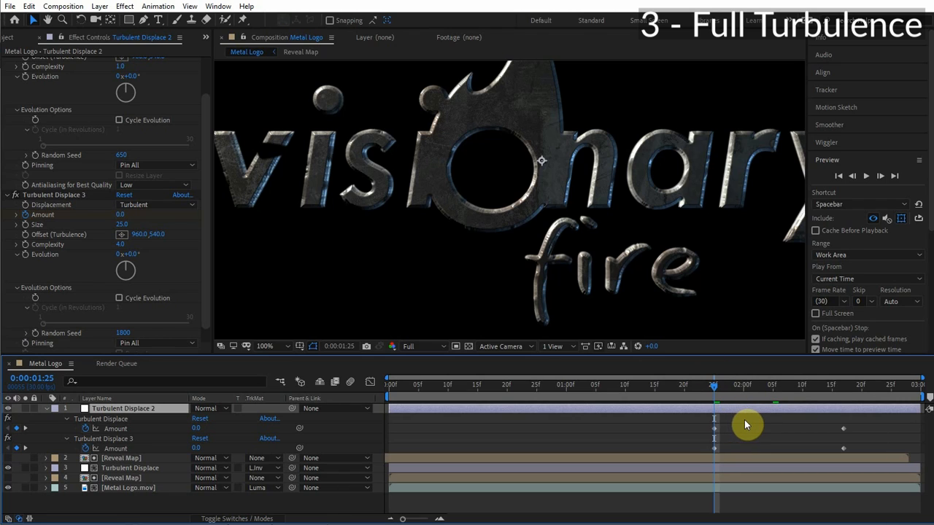
{"action": "left_click_drag", "start_coordinate": [743, 421], "coordinate": [685, 453]}
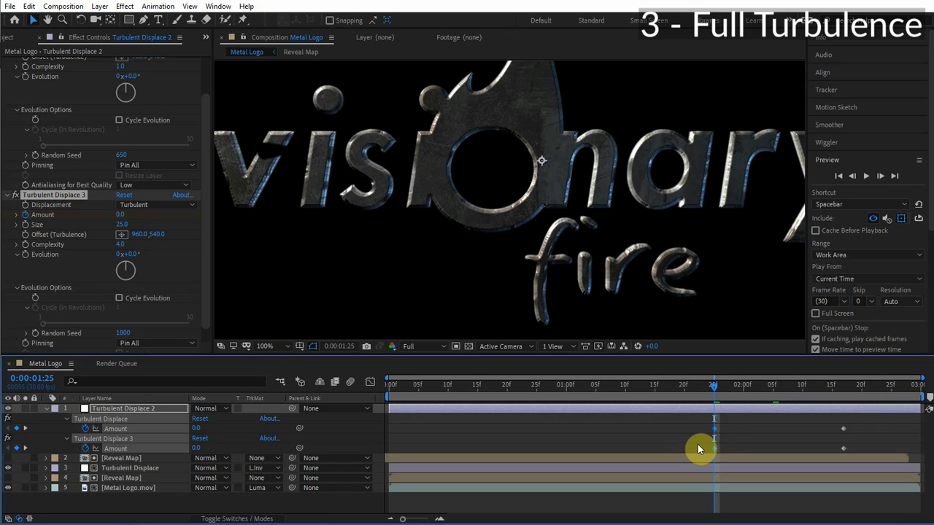
{"action": "left_click", "coordinate": [372, 383]}
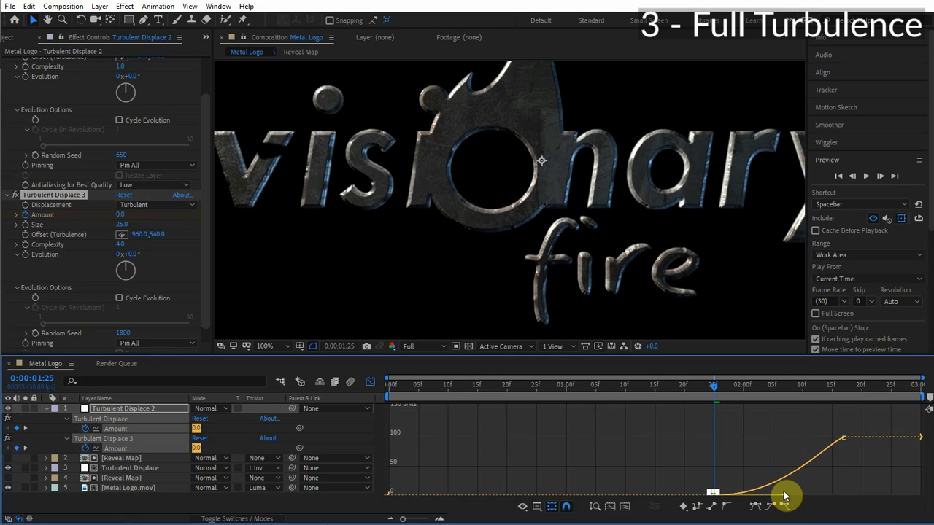
{"action": "left_click", "coordinate": [786, 492]}
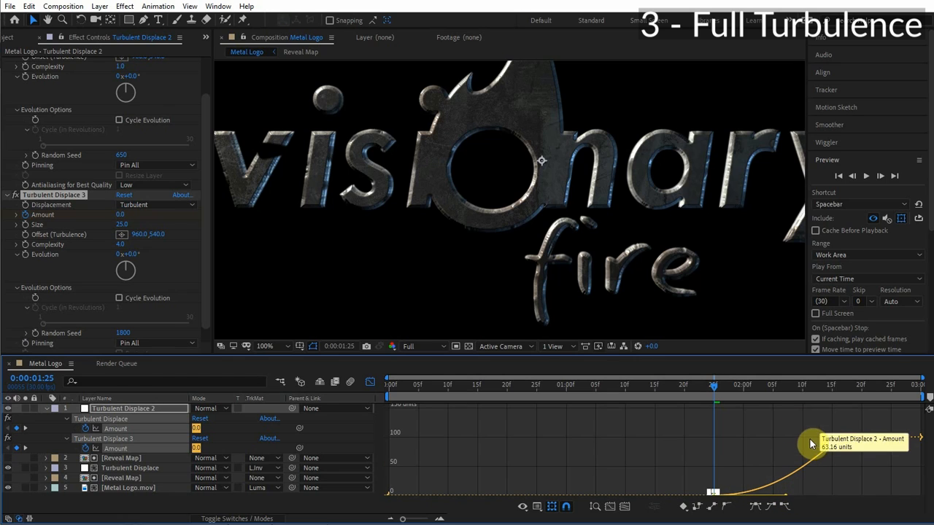
{"action": "left_click_drag", "start_coordinate": [755, 389], "coordinate": [797, 391]}
{"action": "left_click_drag", "start_coordinate": [707, 392], "coordinate": [684, 392]}
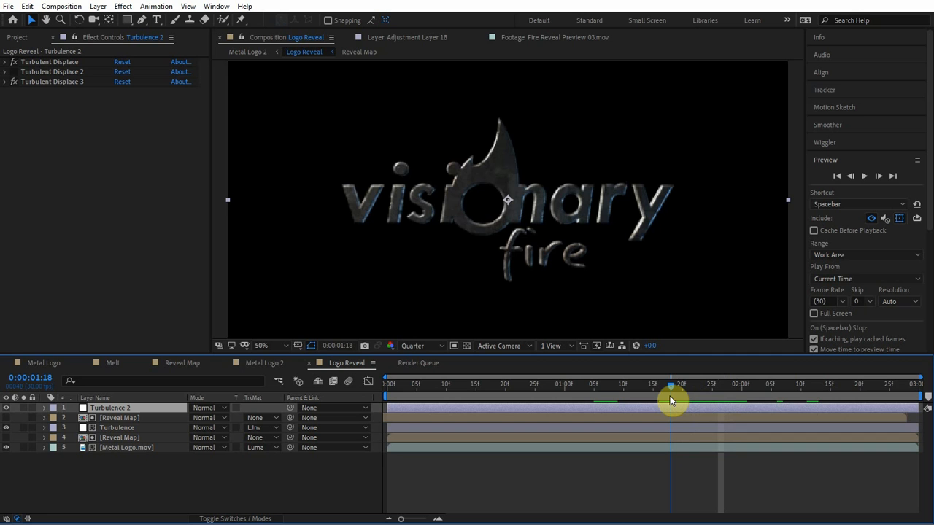
{"action": "left_click_drag", "start_coordinate": [670, 396], "coordinate": [729, 384]}
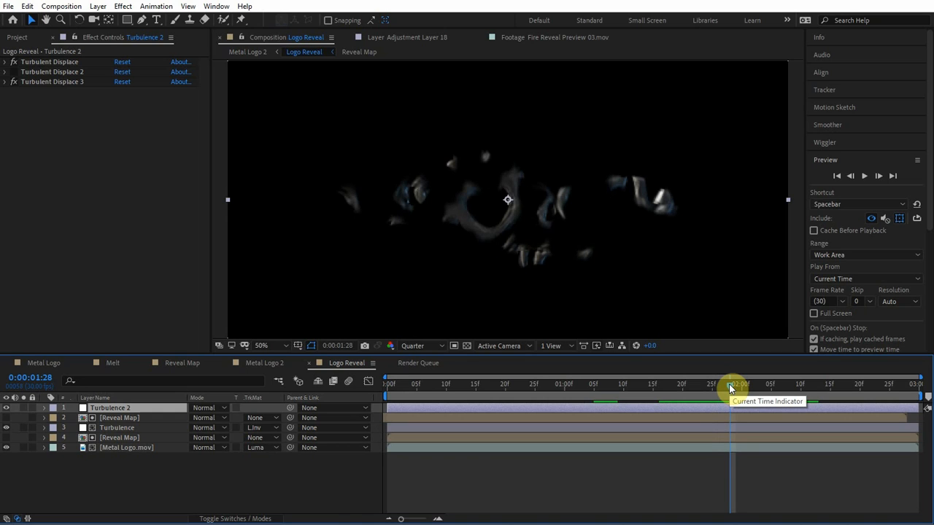
Apply the CC Scale Wipe effect to the Turbulence 2 layer in the Logo Reveal composition.
{"action": "key", "text": "ctrl+3"}
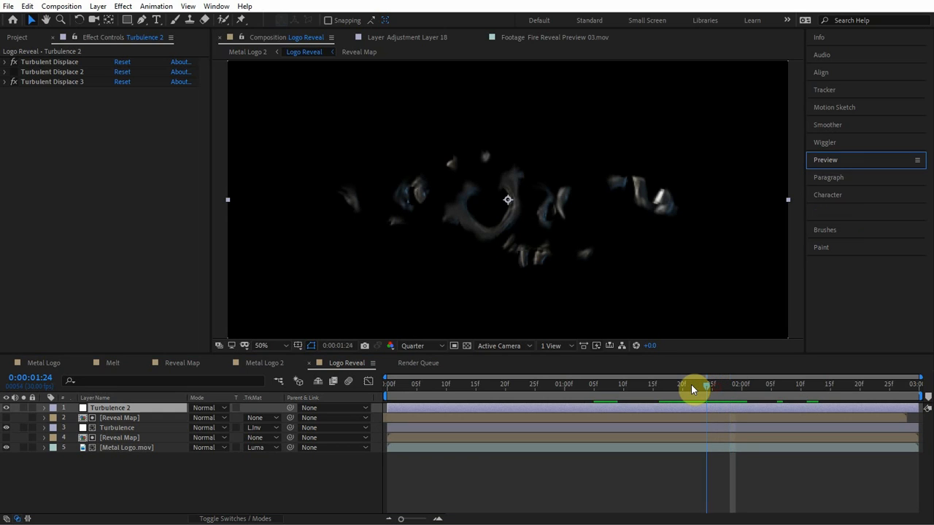
{"action": "left_click_drag", "start_coordinate": [691, 385], "coordinate": [708, 384]}
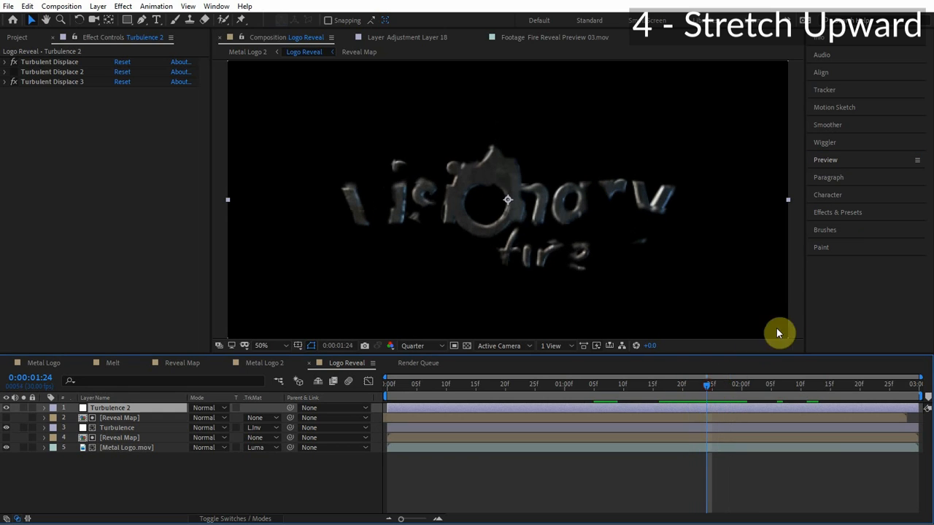
{"action": "left_click", "coordinate": [845, 214]}
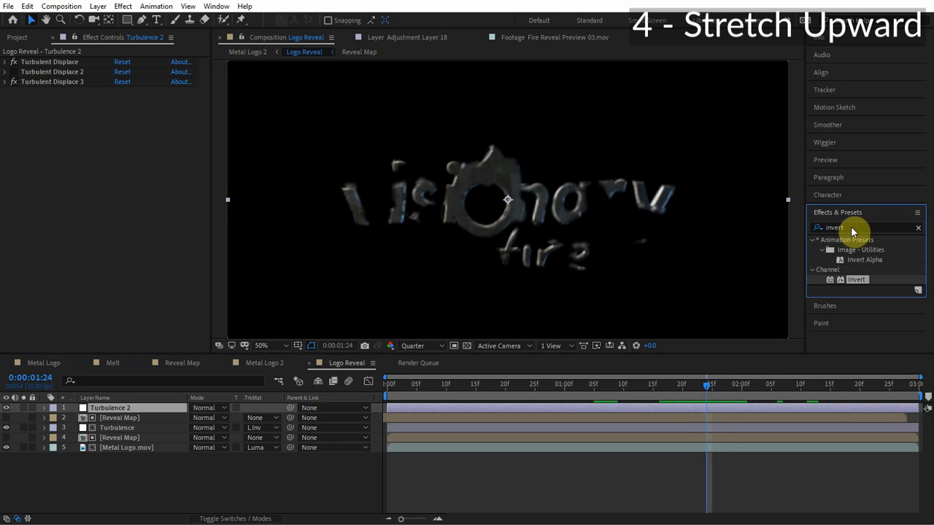
{"action": "type", "text": "sc"}
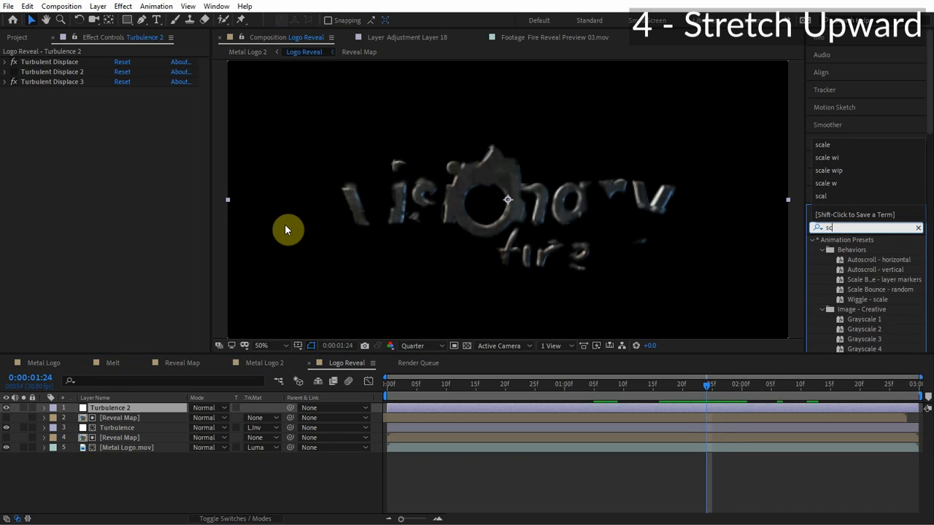
{"action": "type", "text": "ale w"}
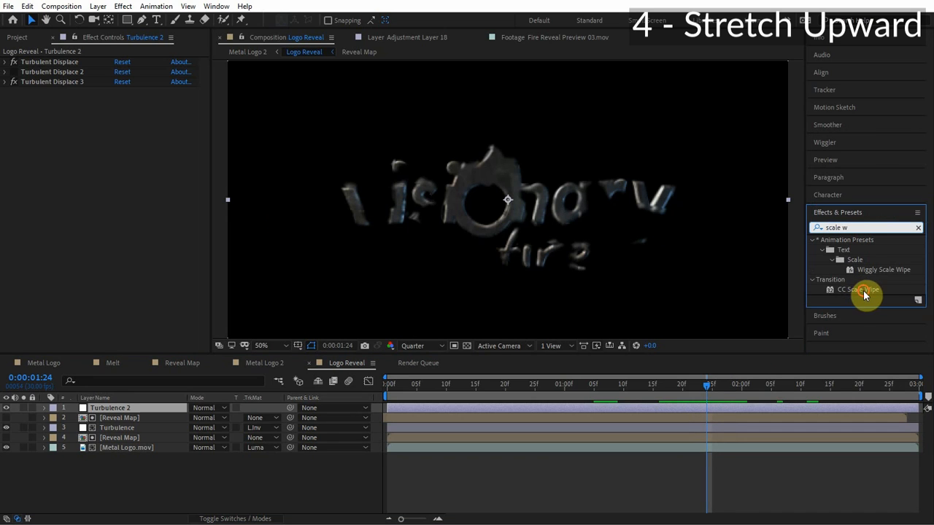
{"action": "left_click_drag", "start_coordinate": [858, 290], "coordinate": [707, 407]}
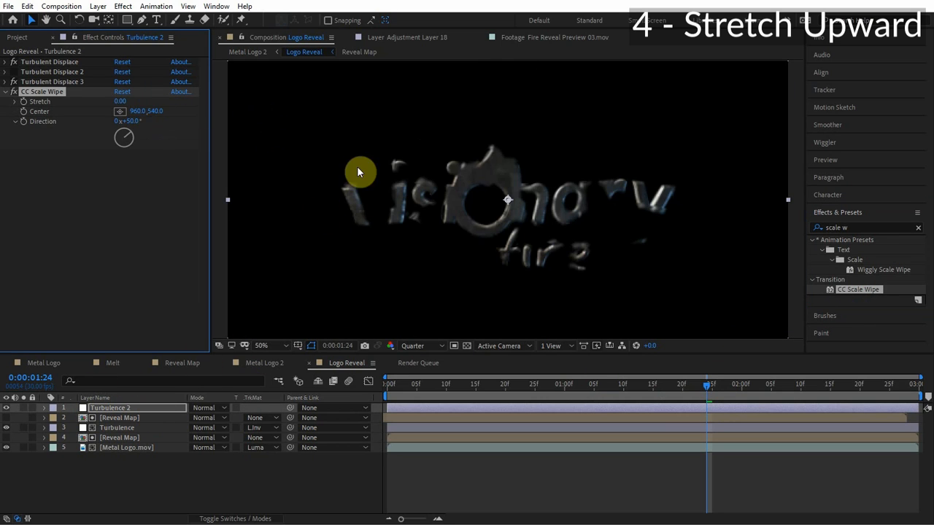
Configure CC Scale Wipe with Stretch 3.20, its center at about 912, 654, and Direction 2°.
{"action": "mouse_move", "coordinate": [123, 99]}
{"action": "left_mouse_down"}
{"action": "mouse_move", "coordinate": [151, 99]}
{"action": "mouse_move", "coordinate": [135, 99]}
{"action": "left_mouse_up"}
{"action": "left_click_drag", "start_coordinate": [499, 209], "coordinate": [493, 232]}
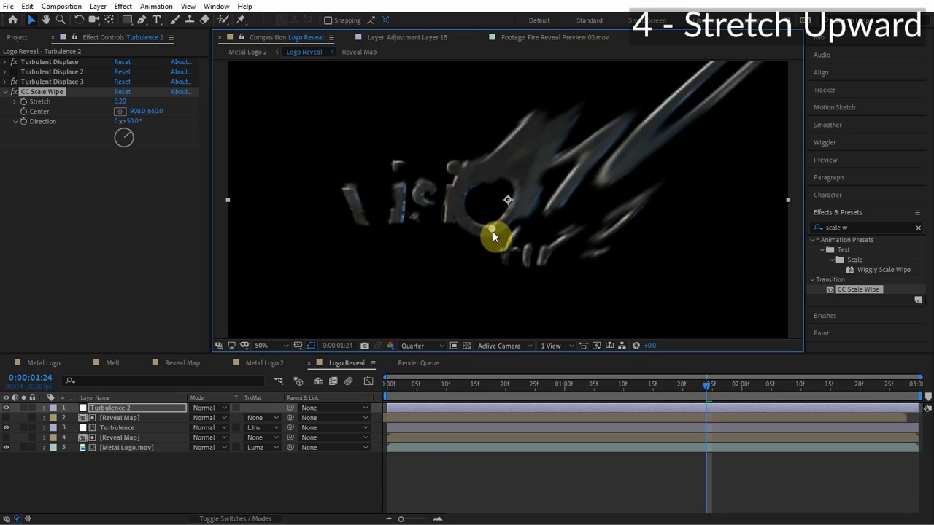
{"action": "left_click", "coordinate": [133, 122]}
{"action": "type", "text": "2"}
{"action": "left_click", "coordinate": [112, 194]}
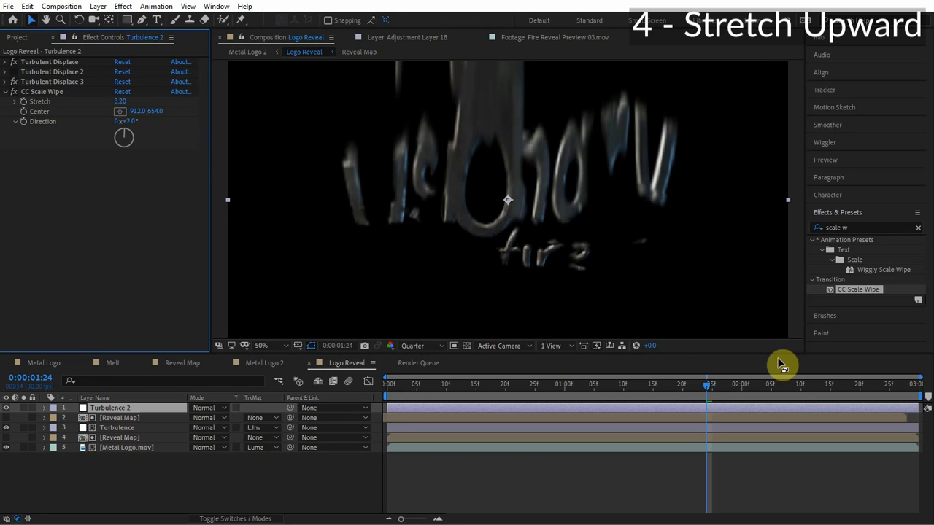
At 1:18, set the Stretch to 0 and add a keyframe for it.
{"action": "left_click_drag", "start_coordinate": [712, 387], "coordinate": [670, 393]}
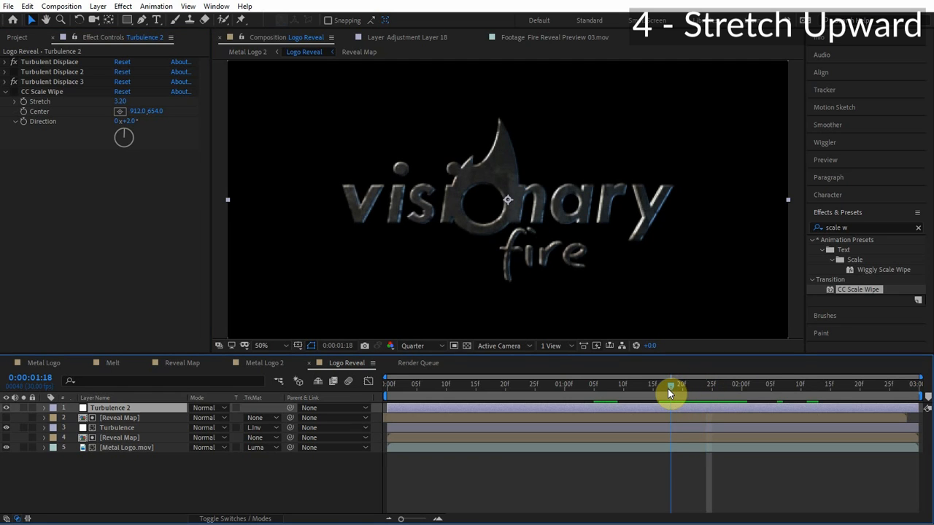
{"action": "left_click", "coordinate": [121, 102]}
{"action": "type", "text": "0"}
{"action": "key", "text": "Return"}
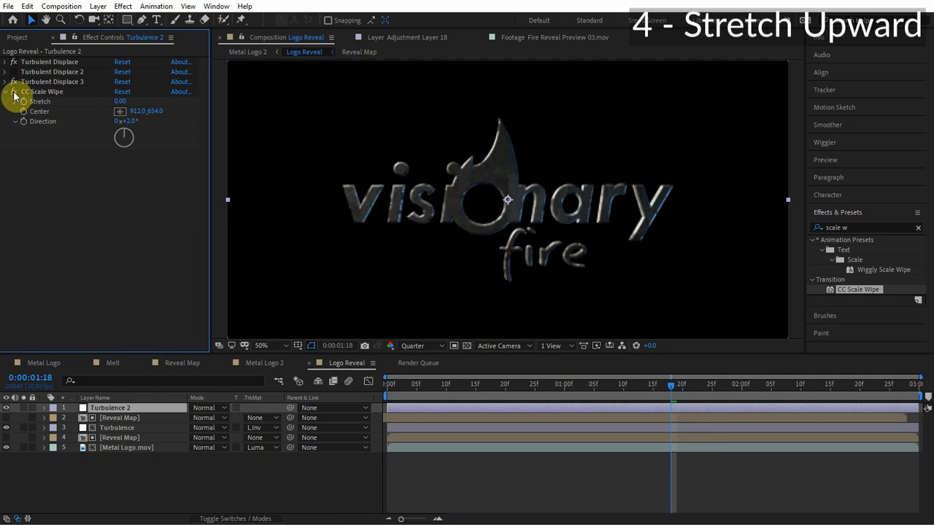
{"action": "left_click", "coordinate": [23, 103]}
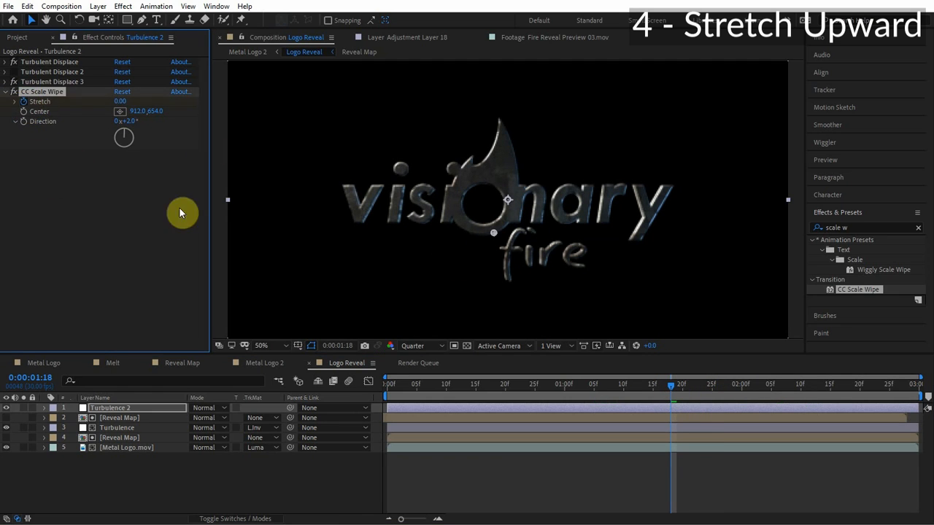
{"action": "key", "text": "u"}
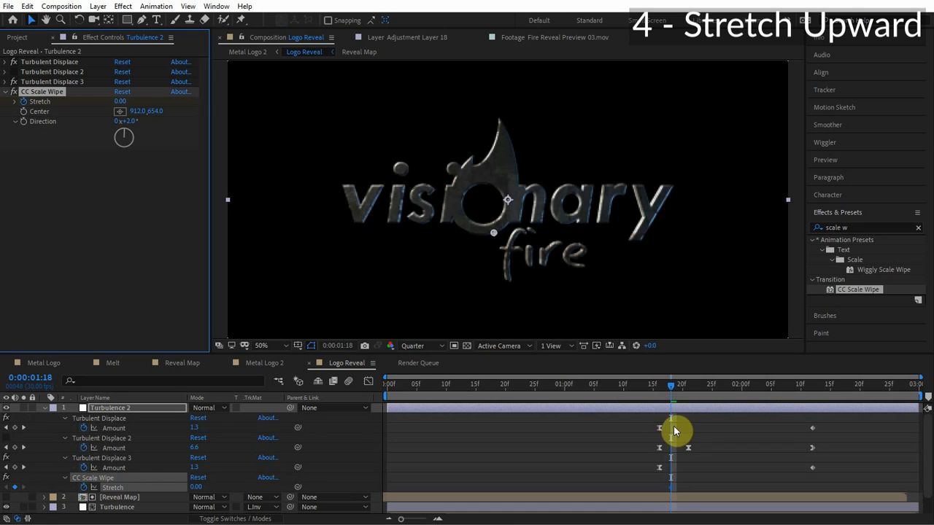
At 1:28, set the Stretch to 1.4 to keyframe the upward stretch.
{"action": "left_click_drag", "start_coordinate": [698, 385], "coordinate": [729, 386]}
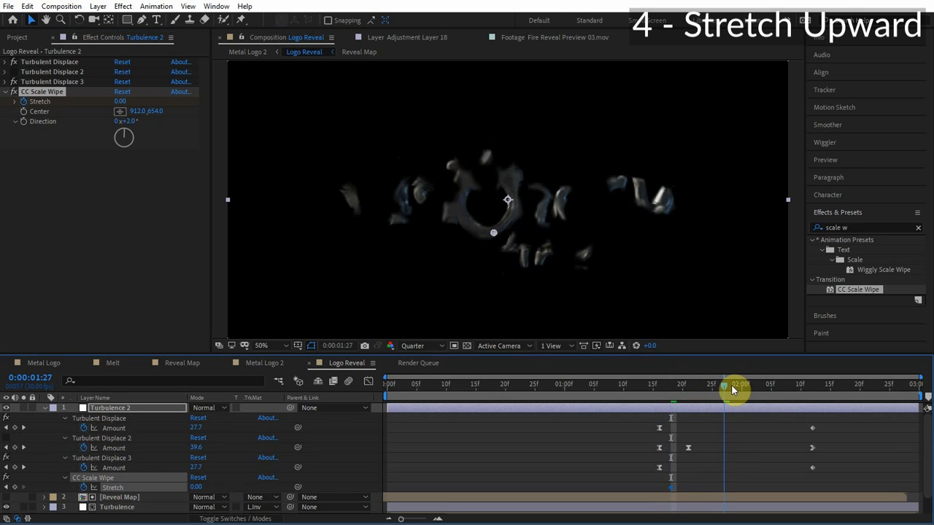
{"action": "left_click", "coordinate": [122, 102]}
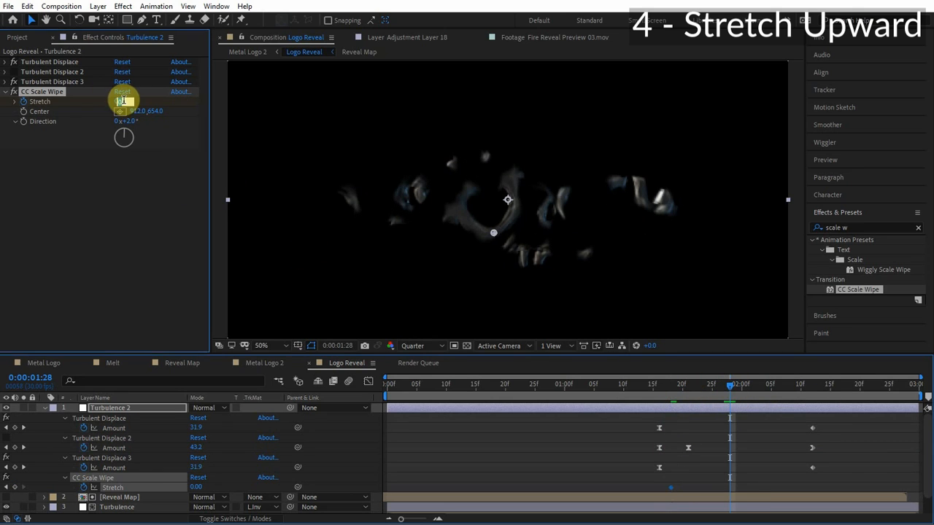
{"action": "type", "text": "1.4"}
{"action": "left_click", "coordinate": [132, 219]}
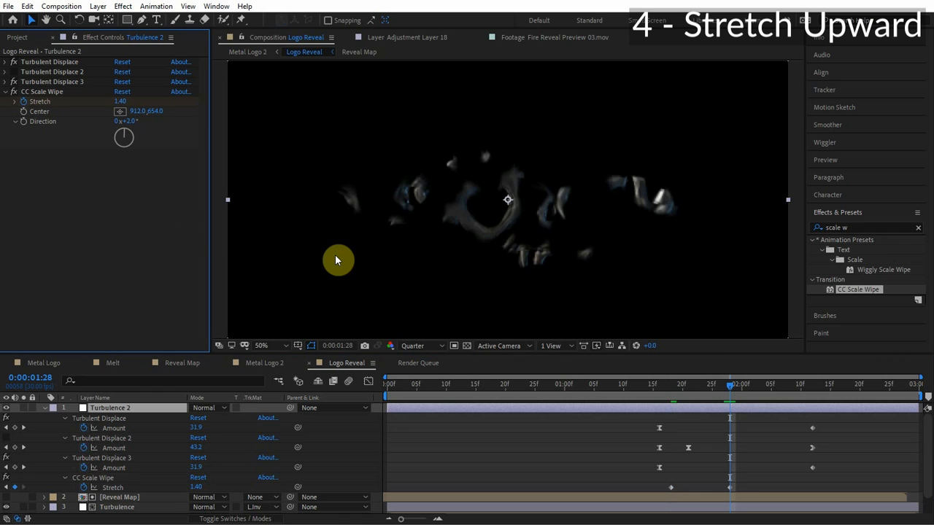
Move the final Stretch keyframe later and move the CC Scale Wipe center to 938, 724.
{"action": "left_click_drag", "start_coordinate": [729, 487], "coordinate": [812, 487]}
{"action": "left_click", "coordinate": [489, 229]}
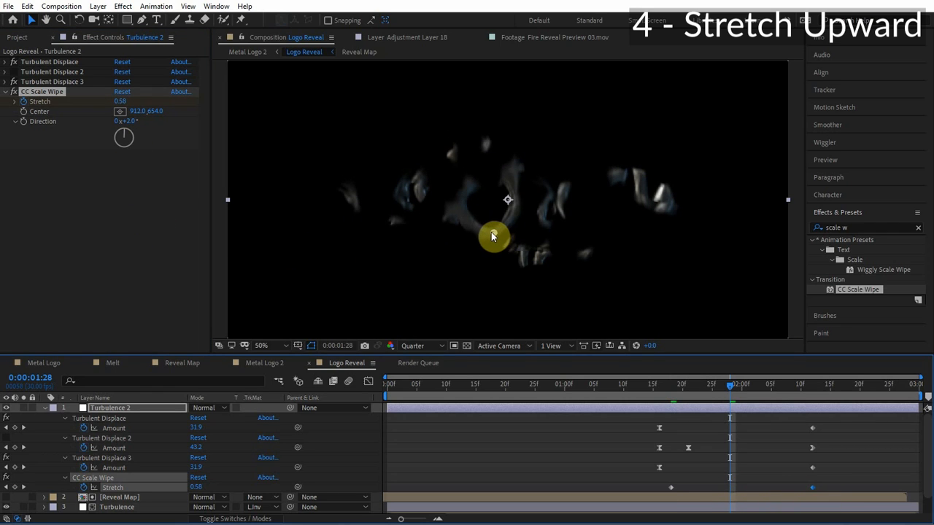
{"action": "left_click_drag", "start_coordinate": [499, 232], "coordinate": [500, 252]}
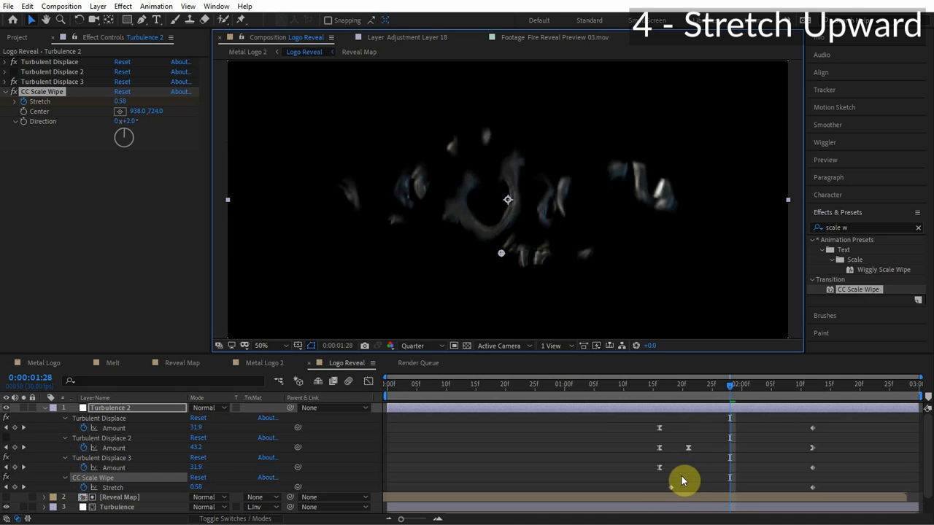
Apply Easy Ease to the first Stretch keyframe.
{"action": "left_click_drag", "start_coordinate": [684, 480], "coordinate": [655, 491]}
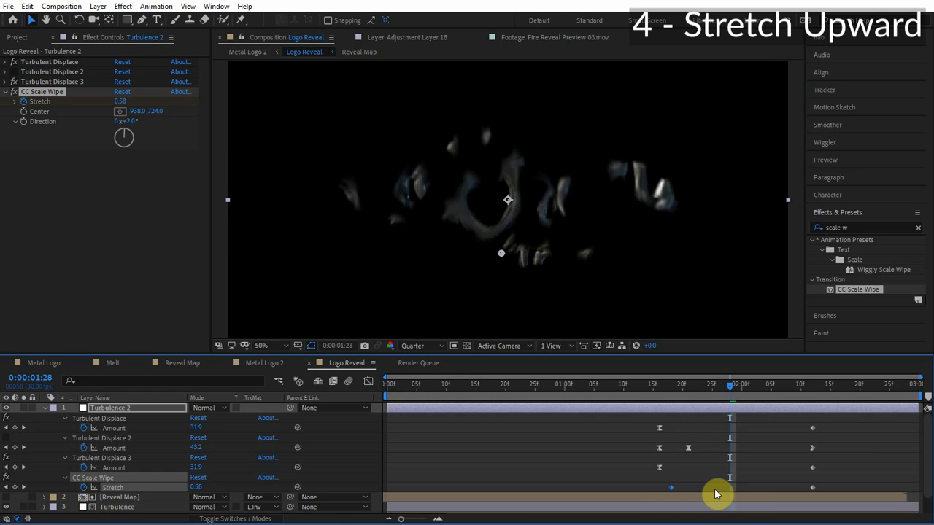
{"action": "key", "text": "F9"}
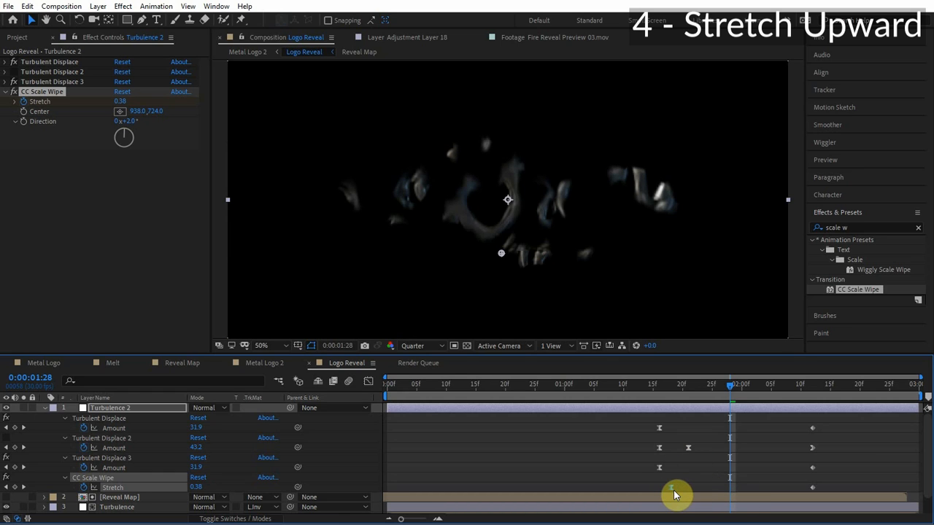
{"action": "left_click", "coordinate": [657, 387]}
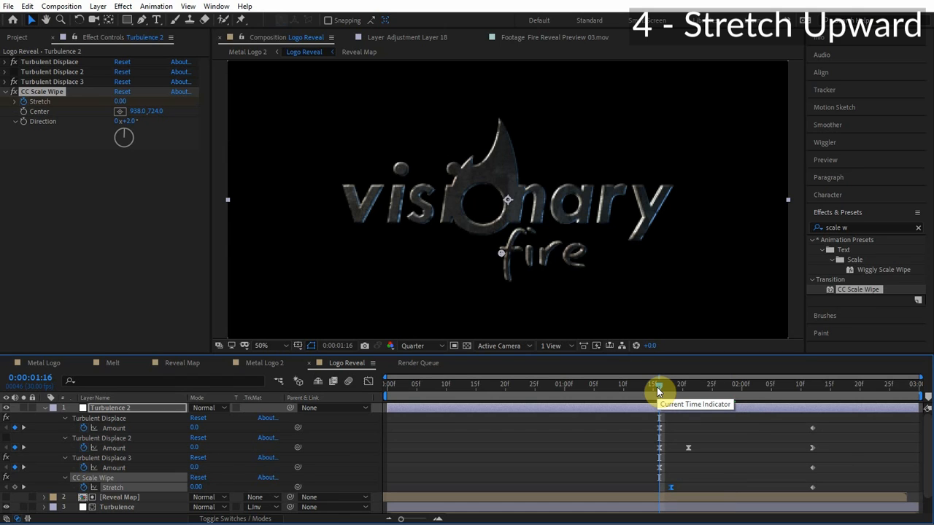
Preview and scrub through the reveal animation in the Metal Logo composition.
{"action": "left_click", "coordinate": [825, 159]}
{"action": "left_click", "coordinate": [868, 176]}
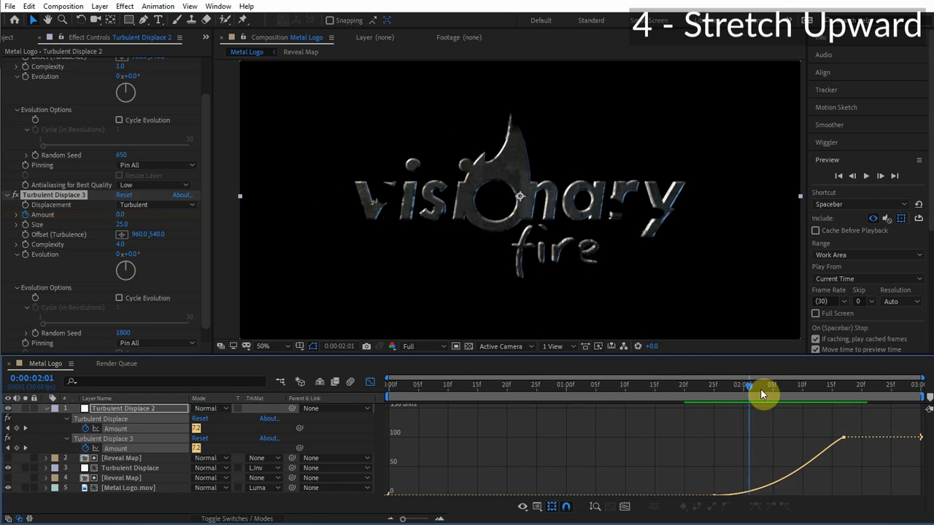
{"action": "left_click_drag", "start_coordinate": [761, 395], "coordinate": [781, 393]}
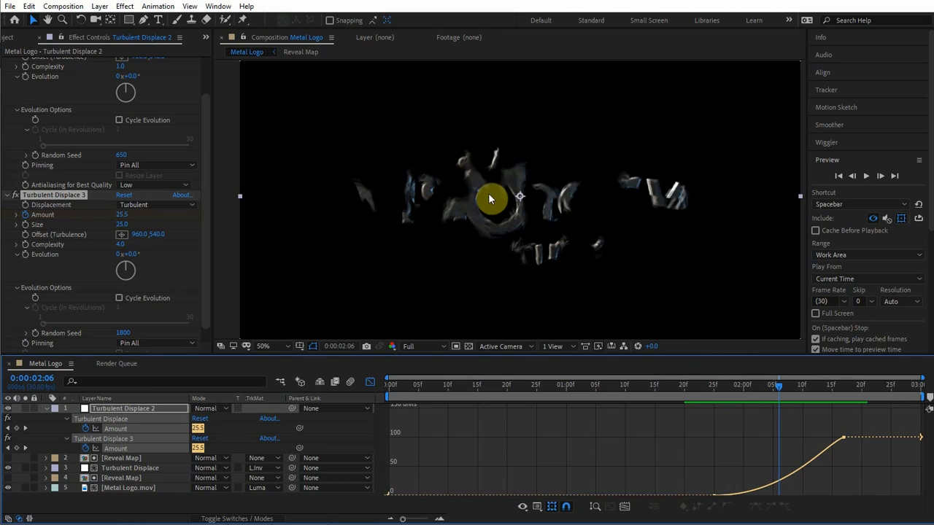
{"action": "left_click", "coordinate": [725, 392]}
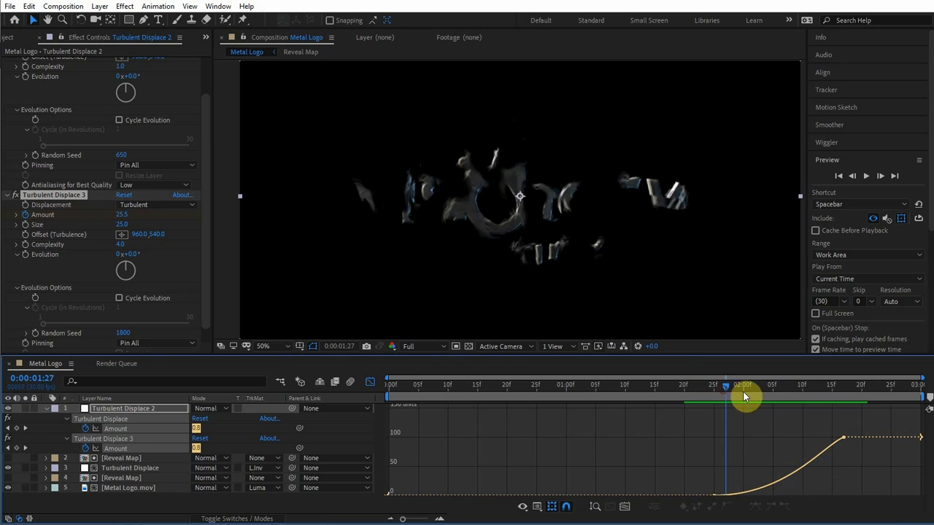
{"action": "left_click", "coordinate": [792, 397]}
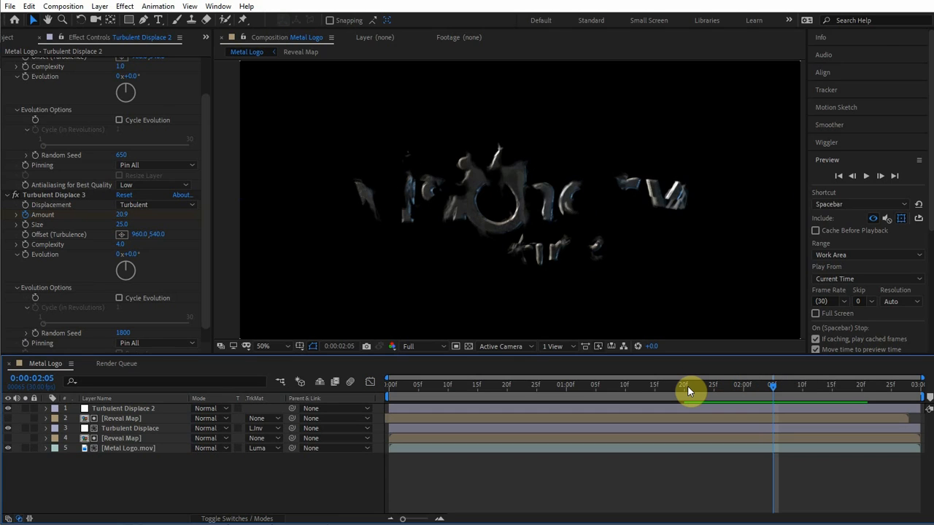
{"action": "left_click_drag", "start_coordinate": [689, 385], "coordinate": [765, 375]}
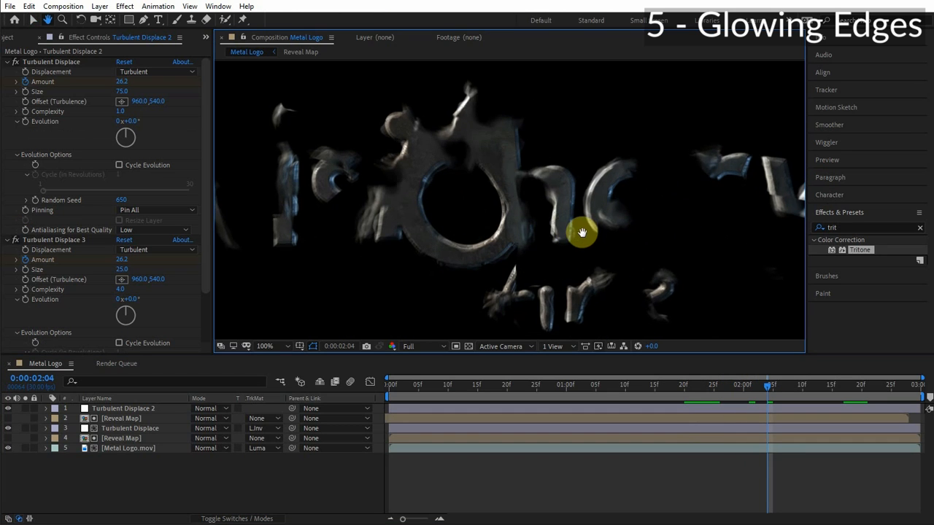
{"action": "left_click_drag", "start_coordinate": [581, 232], "coordinate": [607, 236]}
{"action": "key", "text": "v"}
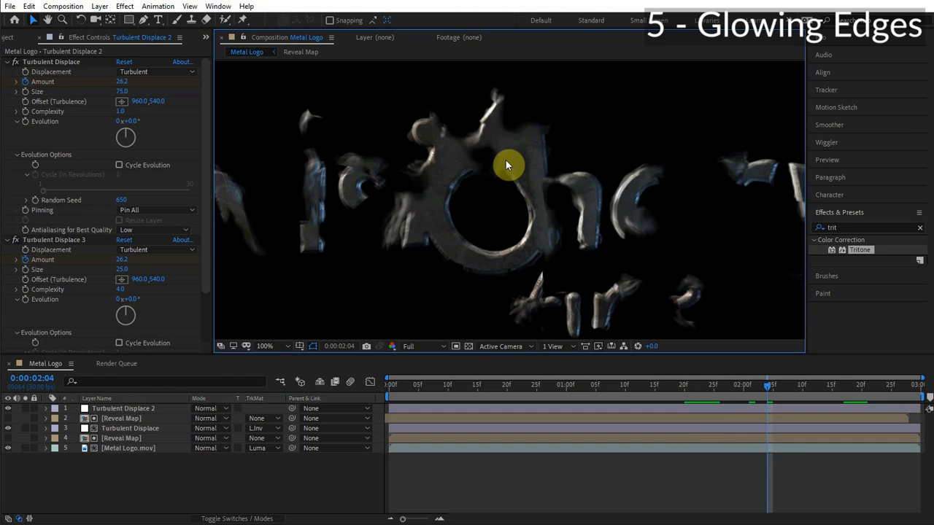
{"action": "left_click", "coordinate": [124, 410]}
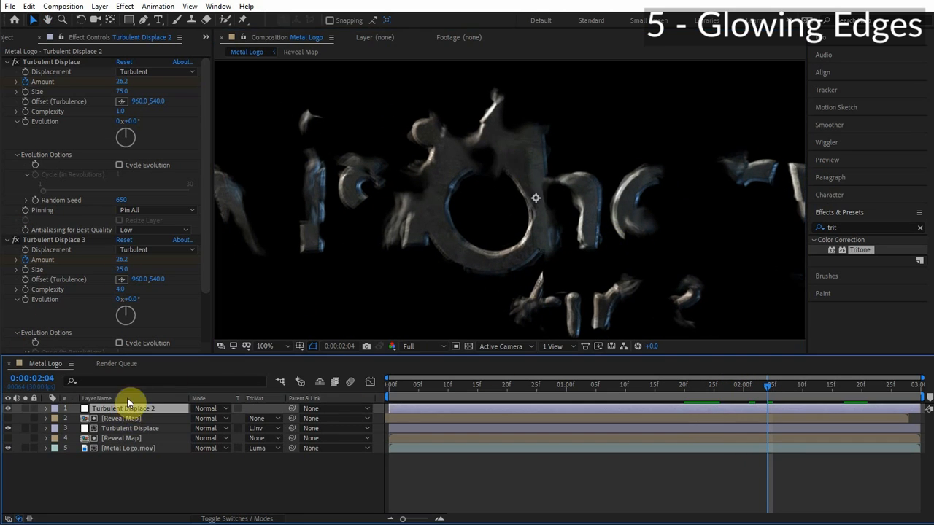
{"action": "left_click", "coordinate": [9, 409]}
{"action": "left_click", "coordinate": [9, 408]}
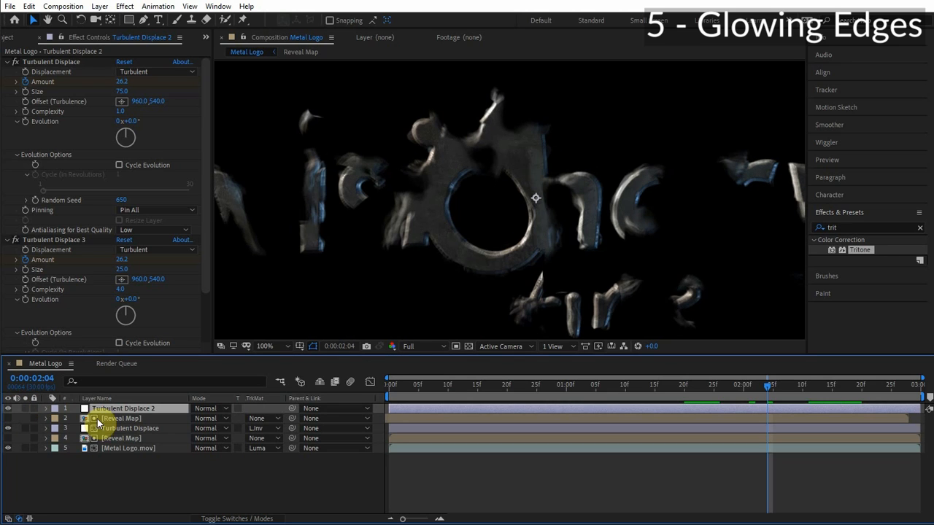
Pre-compose the Reveal Map, Turbulent Displace, Reveal Map and Metal Logo.mov layers into a composition named Reveal.
{"action": "left_click", "coordinate": [118, 420]}
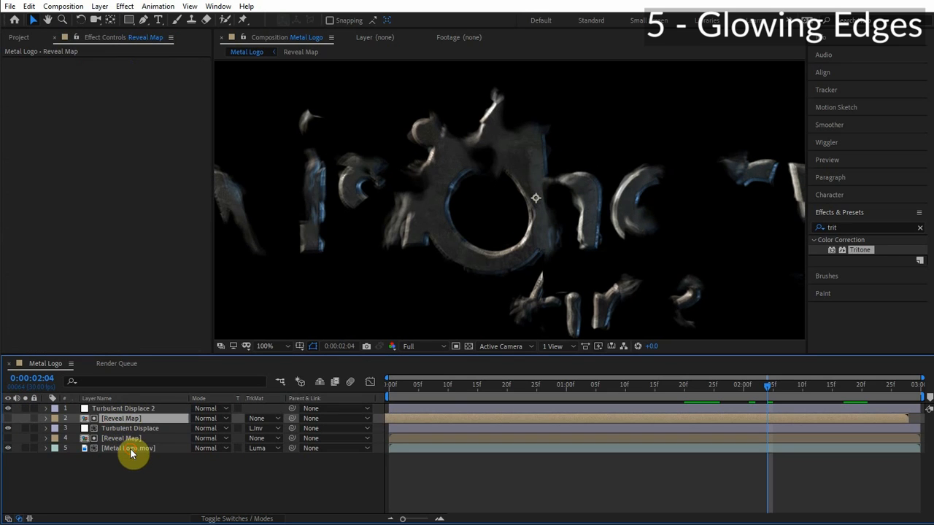
{"action": "left_click", "coordinate": [131, 451], "text": "shift"}
{"action": "right_click", "coordinate": [128, 449]}
{"action": "left_click", "coordinate": [211, 397]}
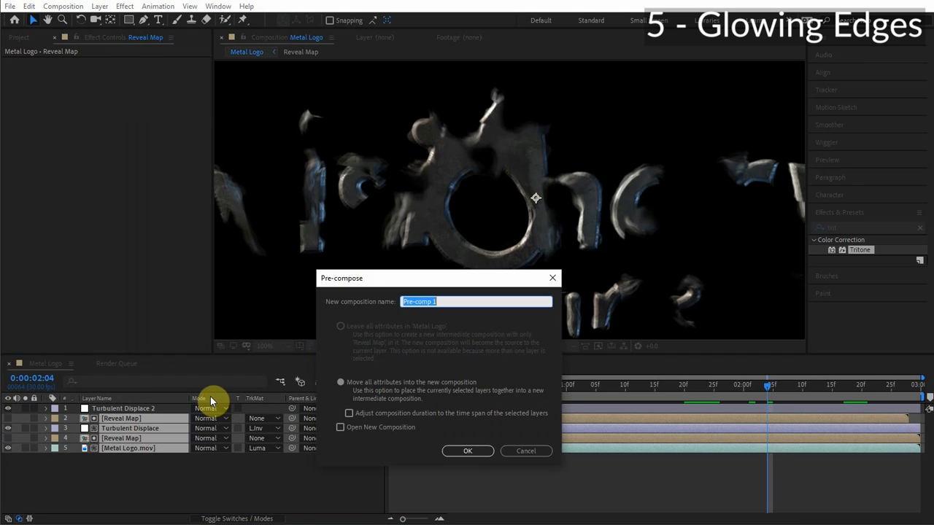
{"action": "type", "text": "Reveal"}
{"action": "key", "text": "Return"}
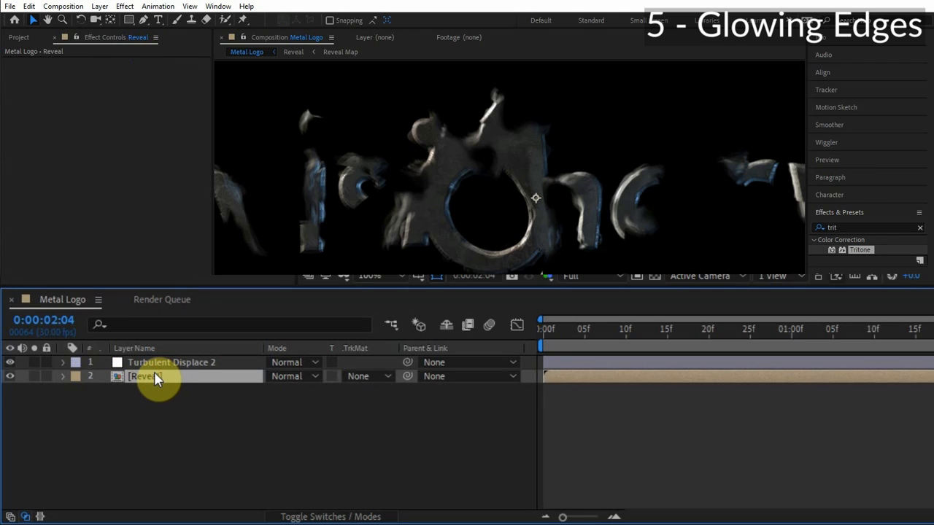
Duplicate the Reveal pre-comp, rename the copy Glow, and solo it.
{"action": "key", "text": "ctrl+d"}
{"action": "left_click", "coordinate": [184, 378]}
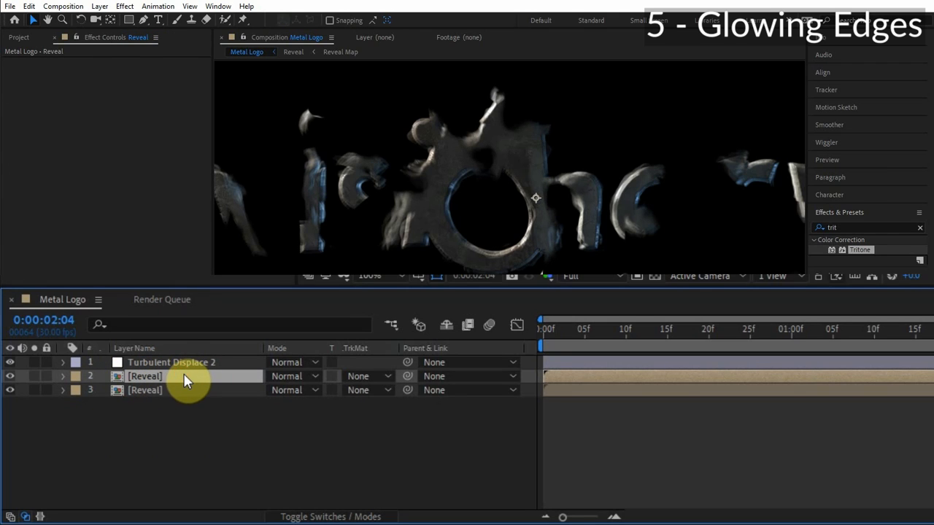
{"action": "key", "text": "Return"}
{"action": "type", "text": "Glow"}
{"action": "key", "text": "Return"}
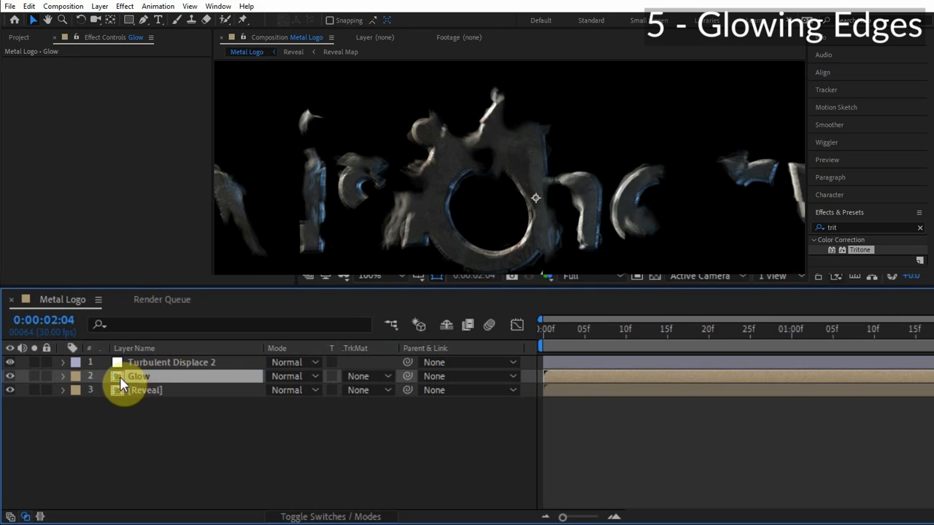
{"action": "left_click", "coordinate": [33, 376]}
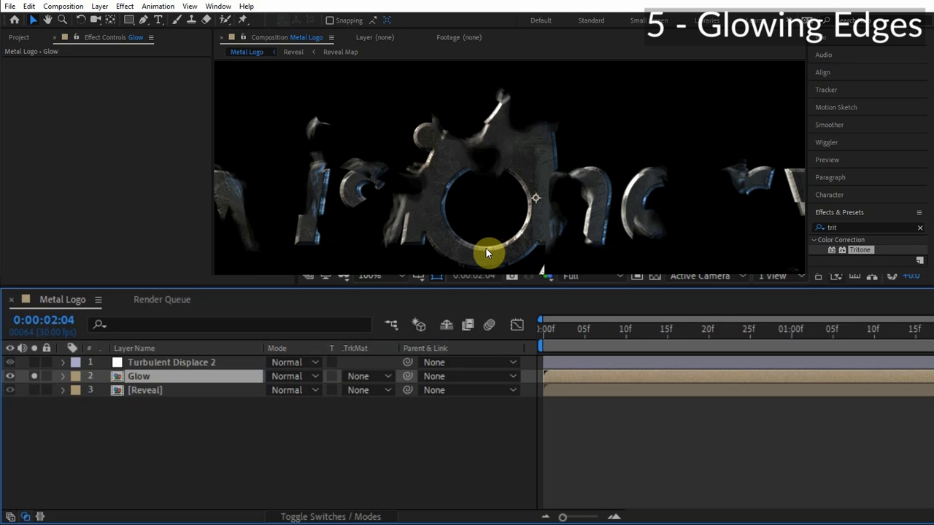
Copy the Reveal Map layer from inside the Reveal pre-comp and paste it, hidden, above the Glow layer.
{"action": "left_click", "coordinate": [147, 391]}
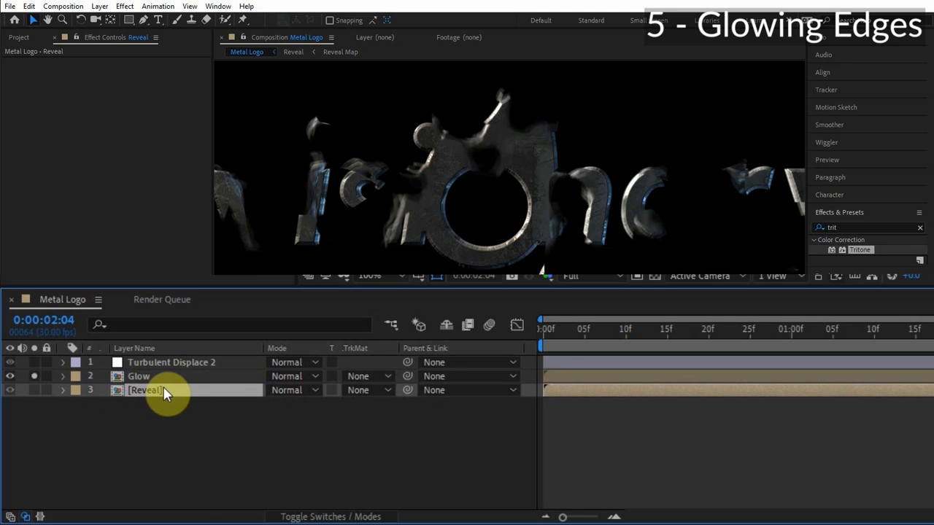
{"action": "double_click", "coordinate": [161, 391]}
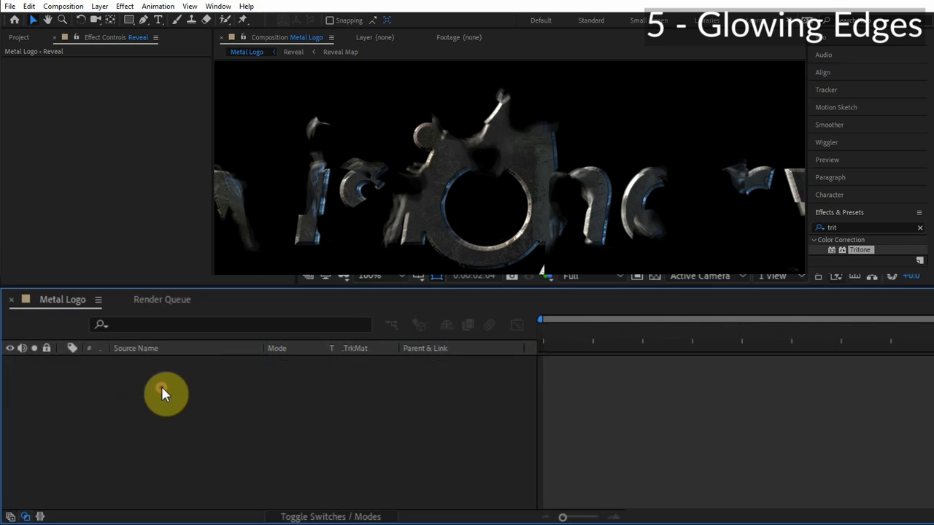
{"action": "left_click", "coordinate": [159, 368]}
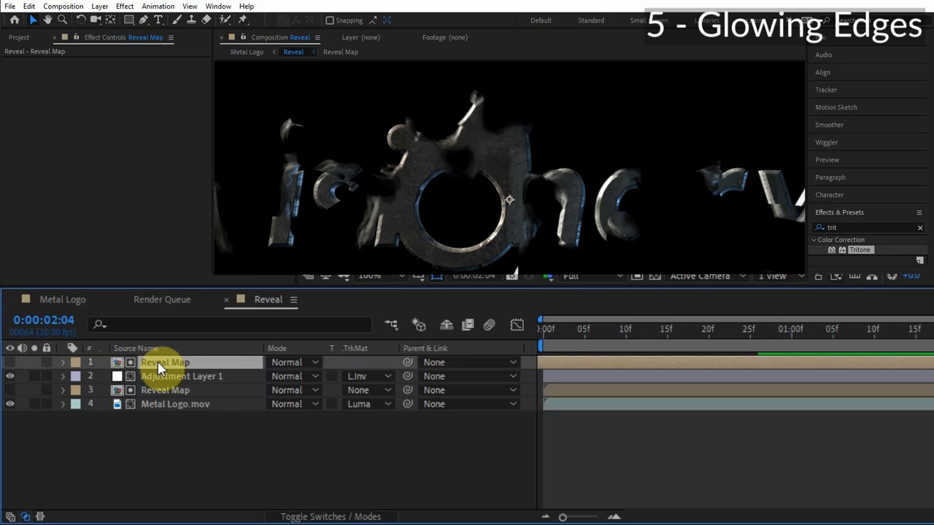
{"action": "left_click", "coordinate": [253, 54]}
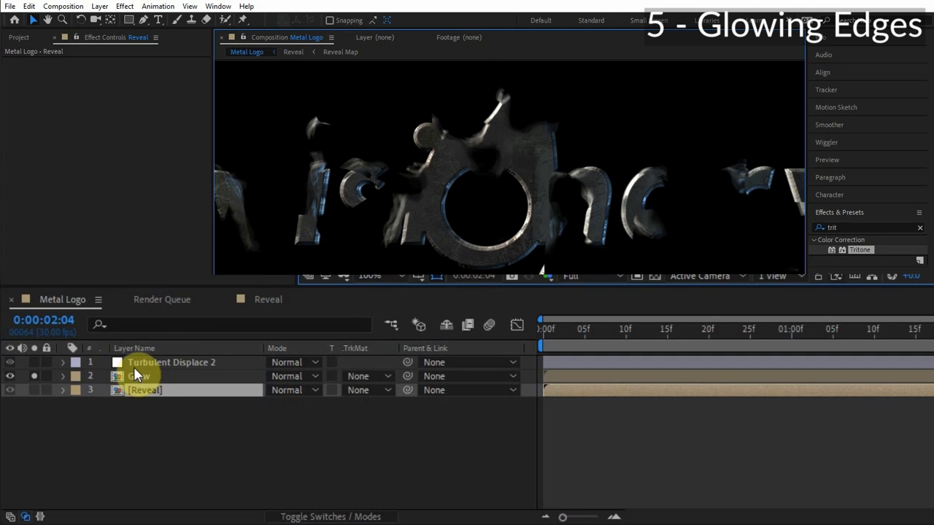
{"action": "left_click", "coordinate": [140, 377]}
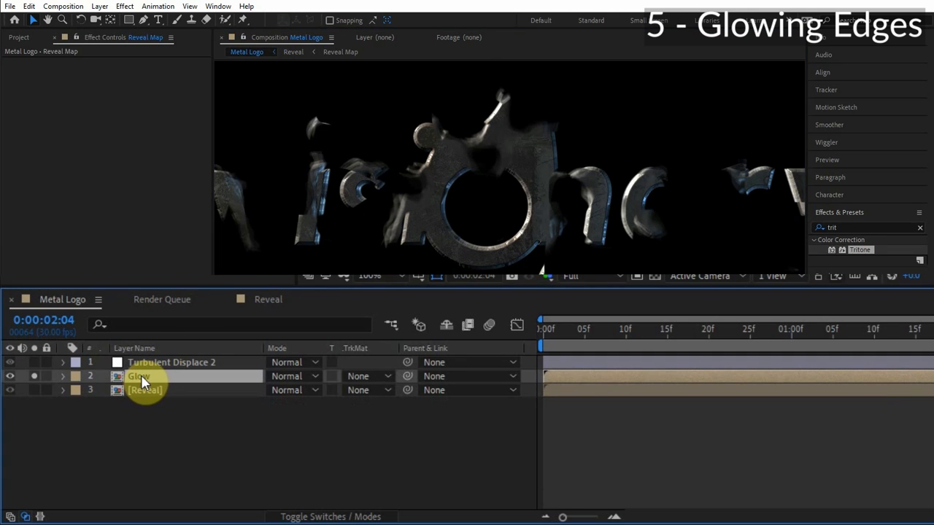
{"action": "key", "text": "ctrl+v"}
{"action": "left_click", "coordinate": [8, 419]}
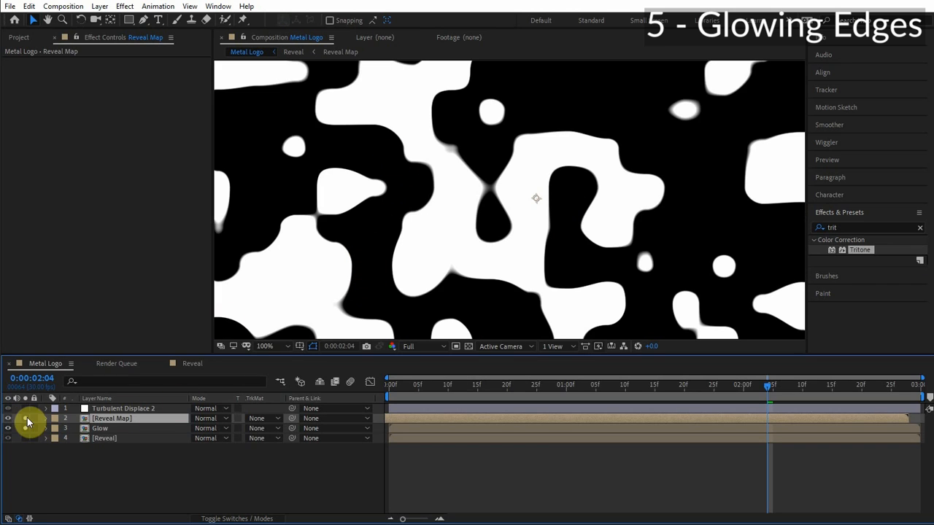
{"action": "left_click", "coordinate": [9, 419]}
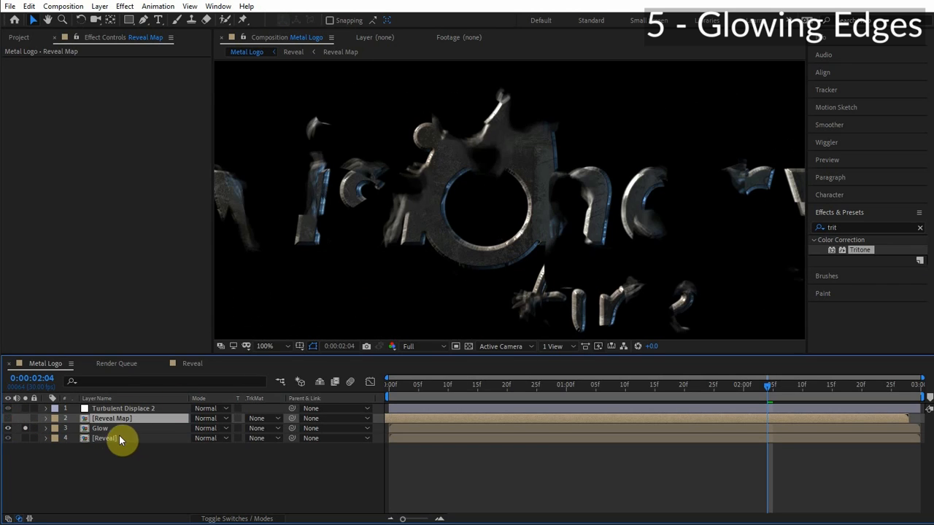
Apply the Set Matte effect to the Glow layer.
{"action": "left_click", "coordinate": [105, 431]}
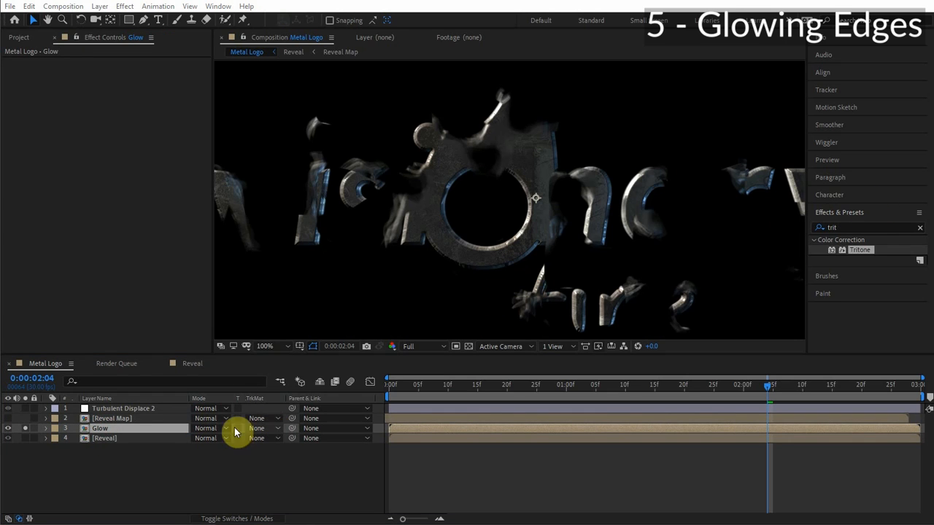
{"action": "left_click_drag", "start_coordinate": [865, 241], "coordinate": [547, 117]}
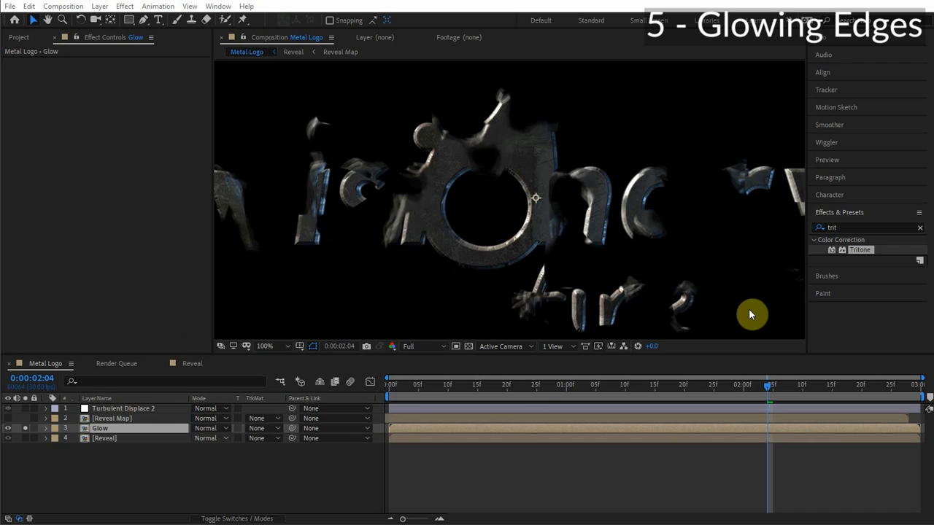
{"action": "left_click", "coordinate": [853, 225]}
{"action": "type", "text": "s"}
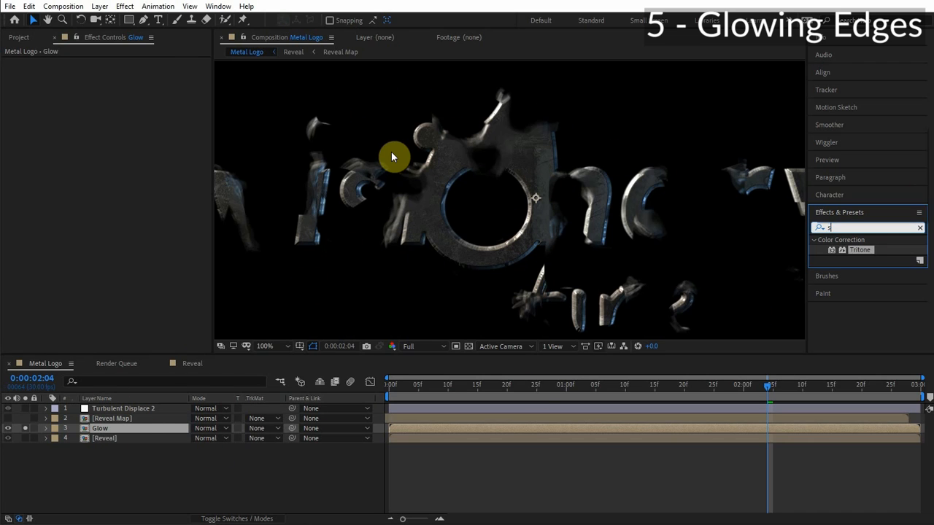
{"action": "type", "text": "et ma"}
{"action": "left_click_drag", "start_coordinate": [863, 249], "coordinate": [111, 432]}
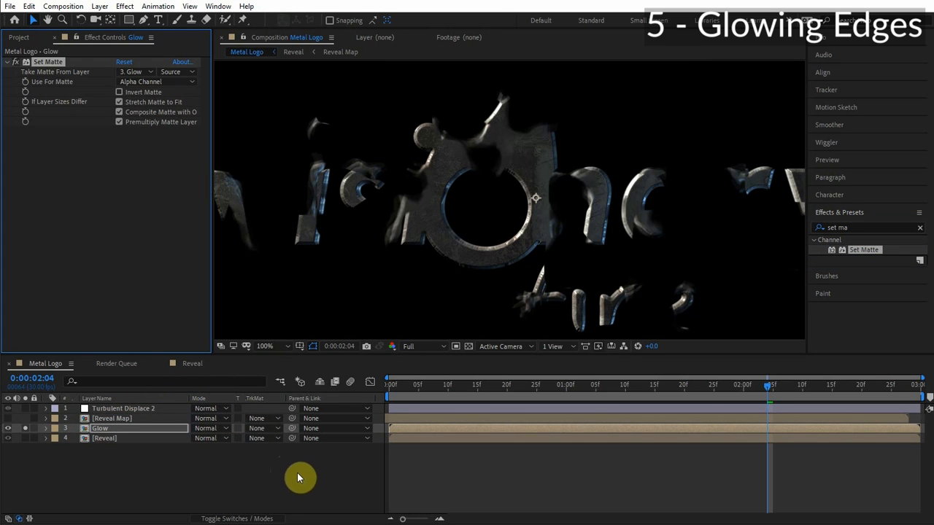
Set the matte to take Reveal Map's Luminance and enable Invert Matte.
{"action": "left_click", "coordinate": [145, 73]}
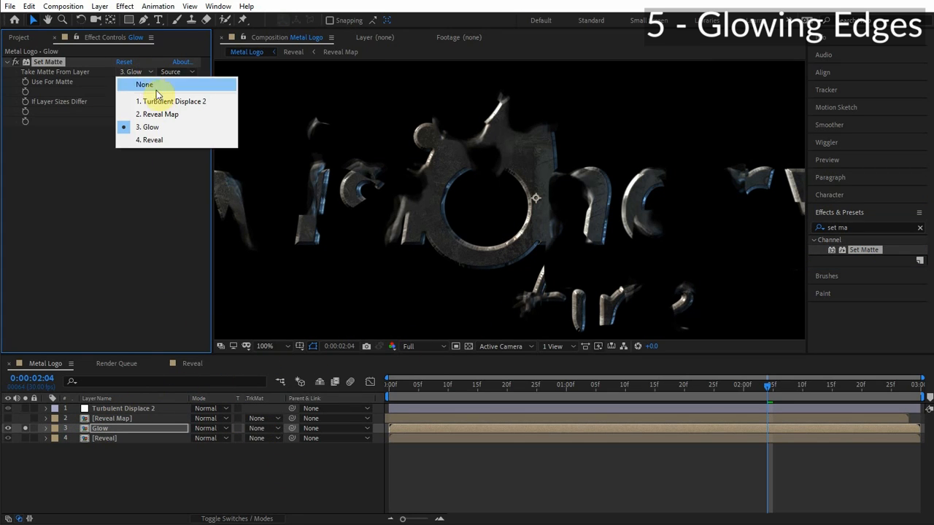
{"action": "left_click", "coordinate": [165, 115]}
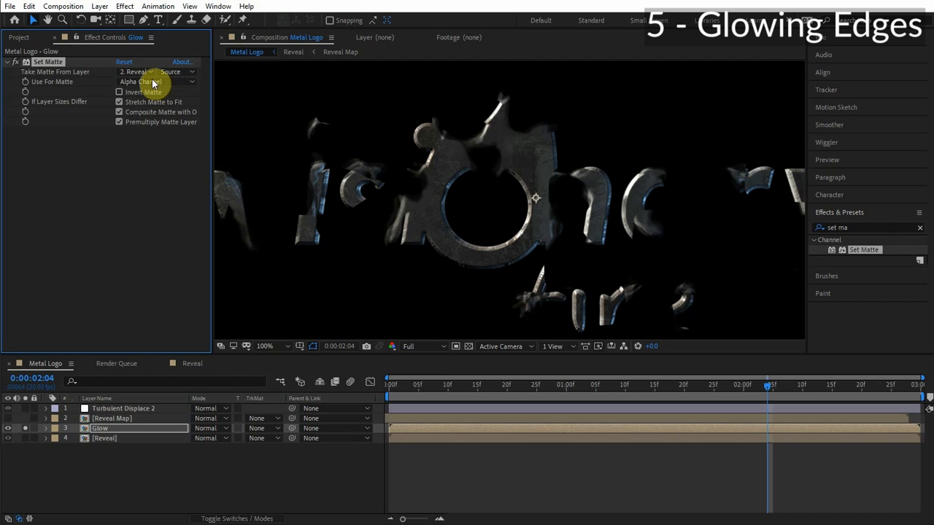
{"action": "left_click", "coordinate": [154, 83]}
{"action": "left_click", "coordinate": [154, 146]}
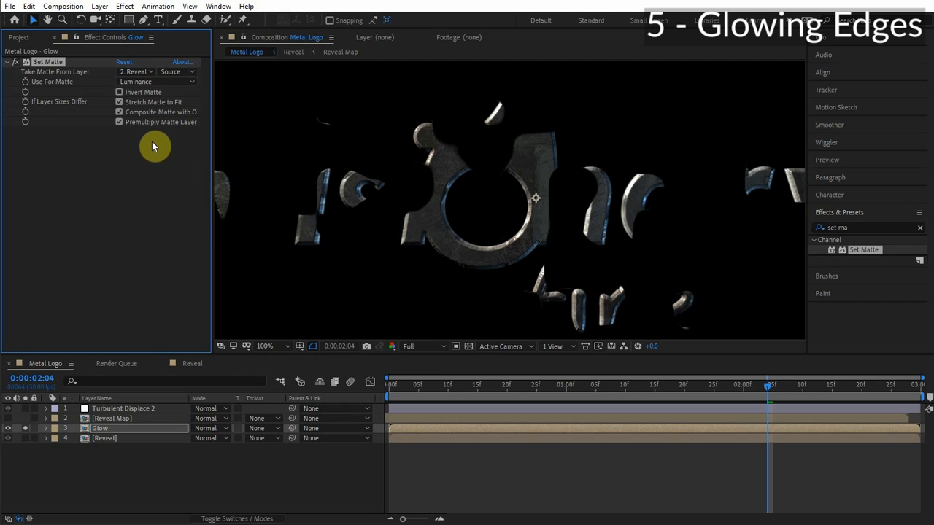
{"action": "left_click", "coordinate": [16, 62]}
{"action": "left_click", "coordinate": [15, 63]}
{"action": "left_click", "coordinate": [16, 63]}
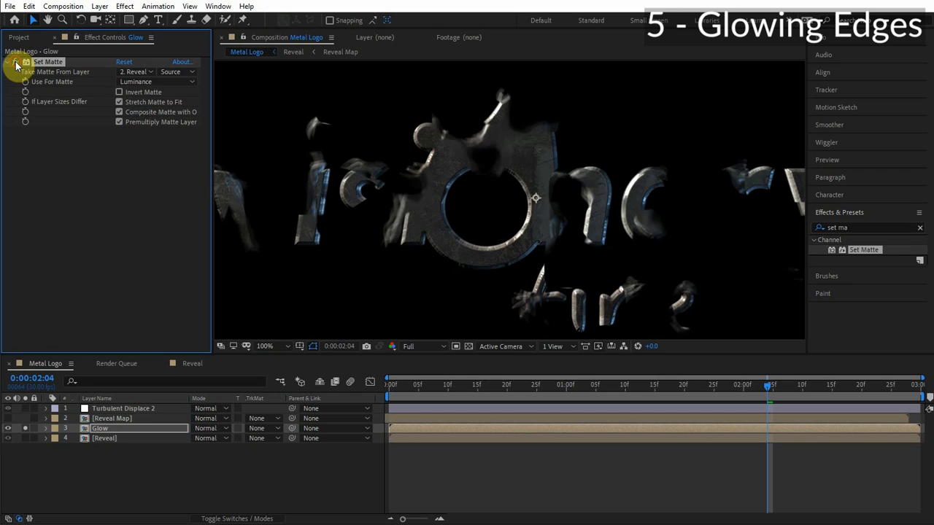
{"action": "left_click", "coordinate": [15, 62]}
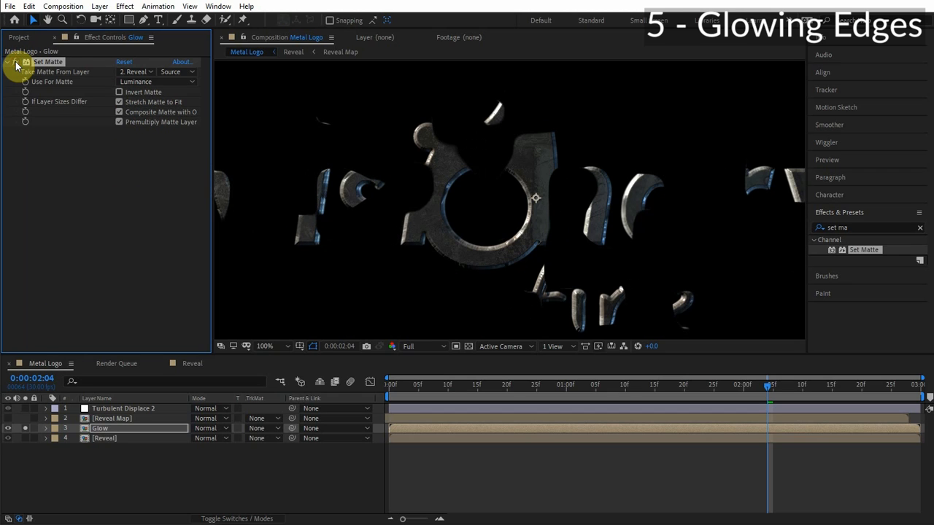
{"action": "left_click", "coordinate": [119, 93]}
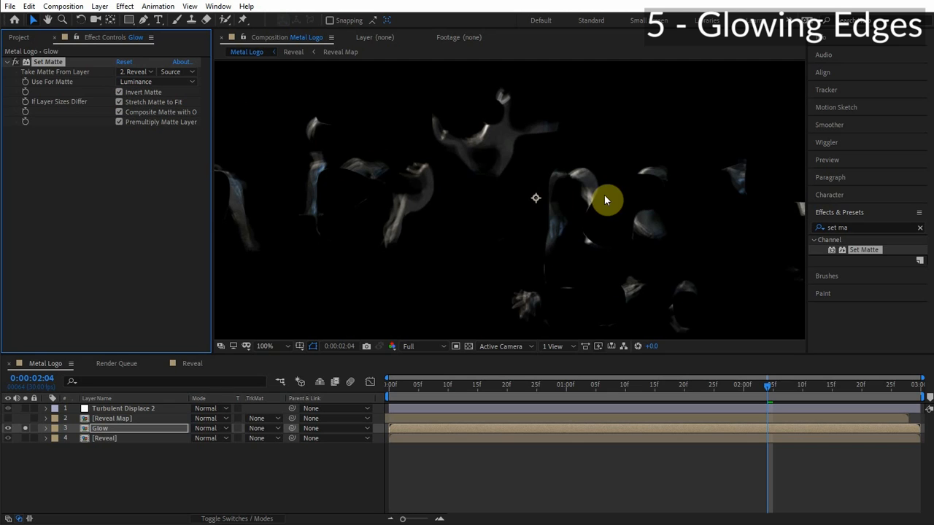
Open the Reveal pre-comp and turn on the visibility of its Turbulent Displace adjustment layer.
{"action": "left_click_drag", "start_coordinate": [613, 201], "coordinate": [716, 206]}
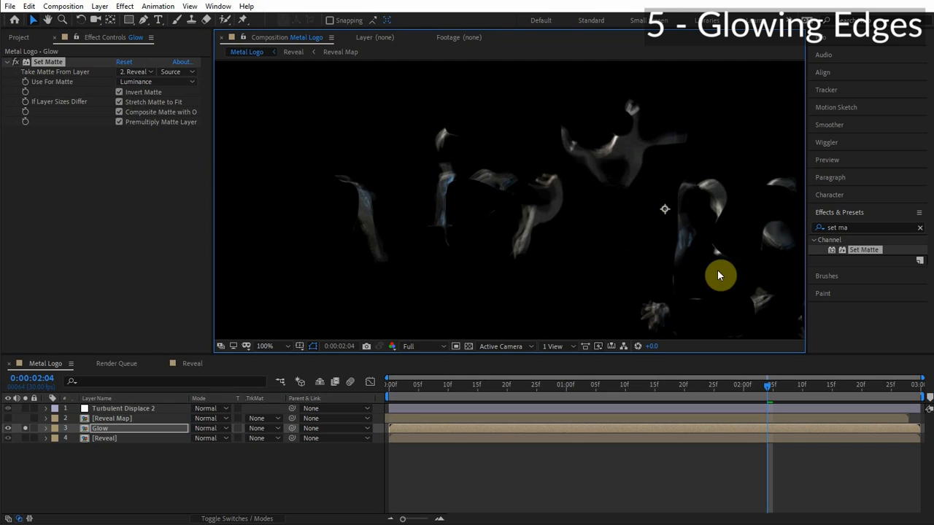
{"action": "left_click_drag", "start_coordinate": [755, 236], "coordinate": [521, 218]}
{"action": "left_click_drag", "start_coordinate": [220, 137], "coordinate": [375, 164]}
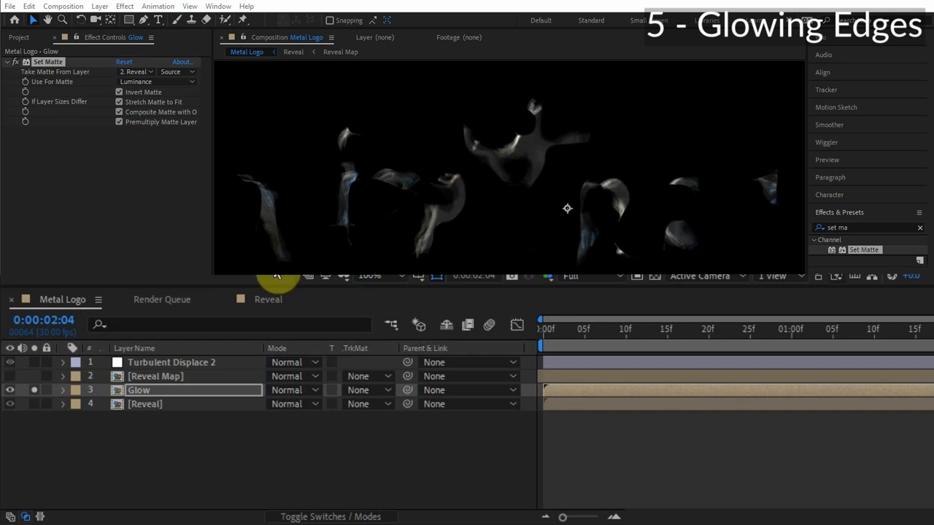
{"action": "double_click", "coordinate": [153, 406]}
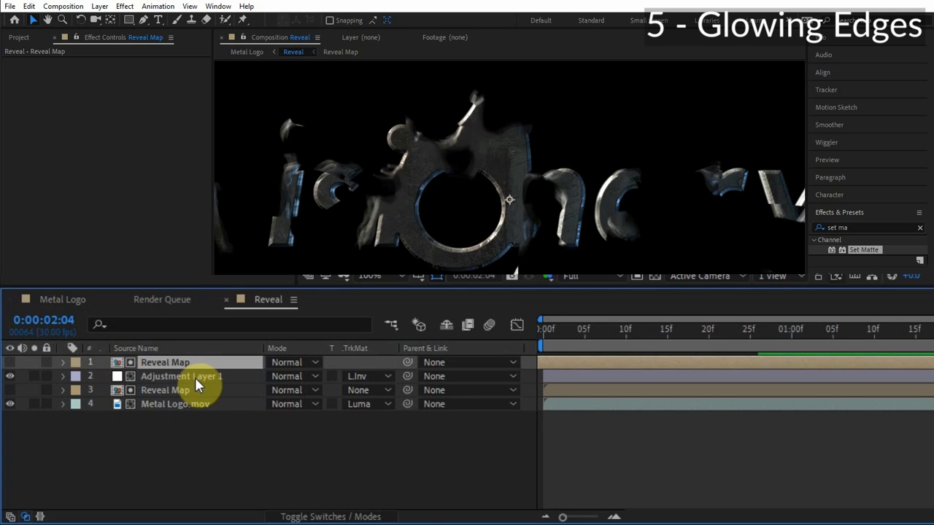
{"action": "left_click", "coordinate": [195, 377]}
{"action": "left_click", "coordinate": [10, 377]}
{"action": "left_click", "coordinate": [10, 376]}
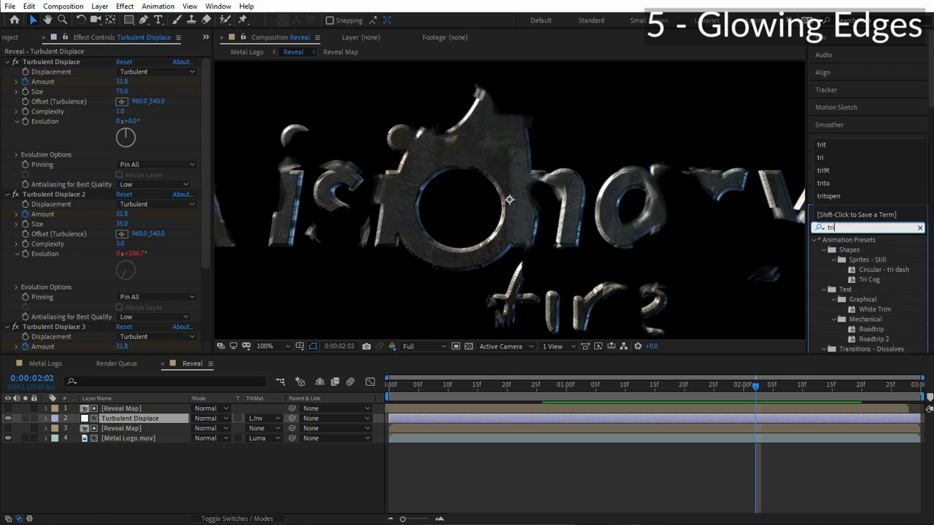
Apply Tritone to the Turbulent Displace layer with orange F28E1F midtones and Blend With Original at 15%.
{"action": "type", "text": "trit"}
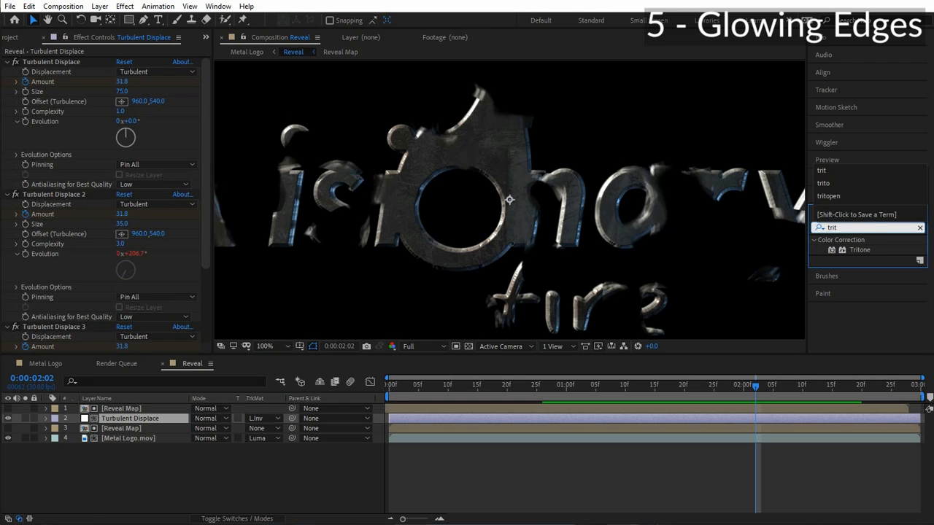
{"action": "left_click_drag", "start_coordinate": [861, 248], "coordinate": [102, 256]}
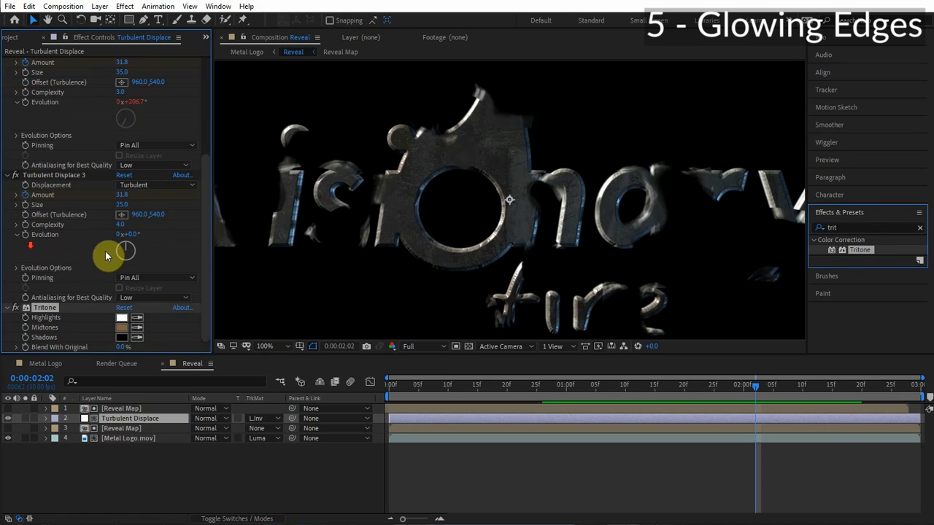
{"action": "left_click", "coordinate": [121, 328]}
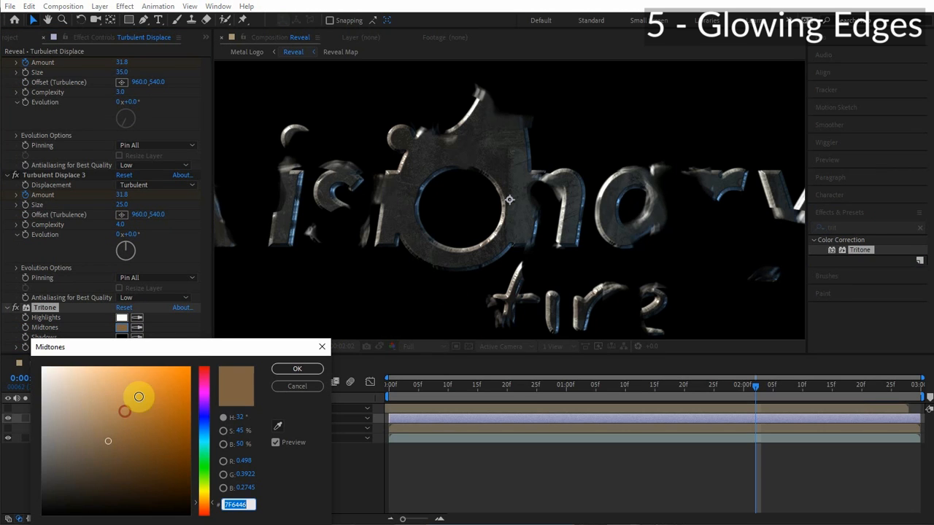
{"action": "left_click", "coordinate": [170, 374]}
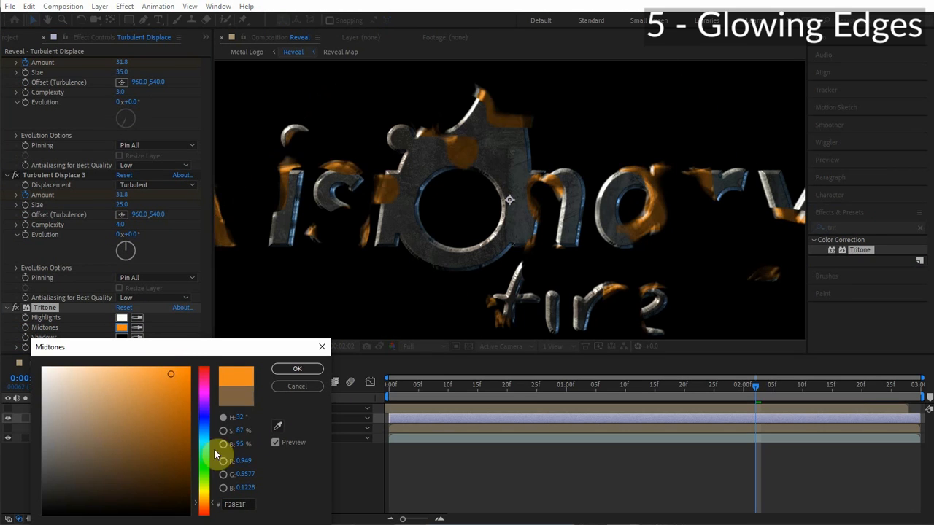
{"action": "left_click", "coordinate": [298, 370]}
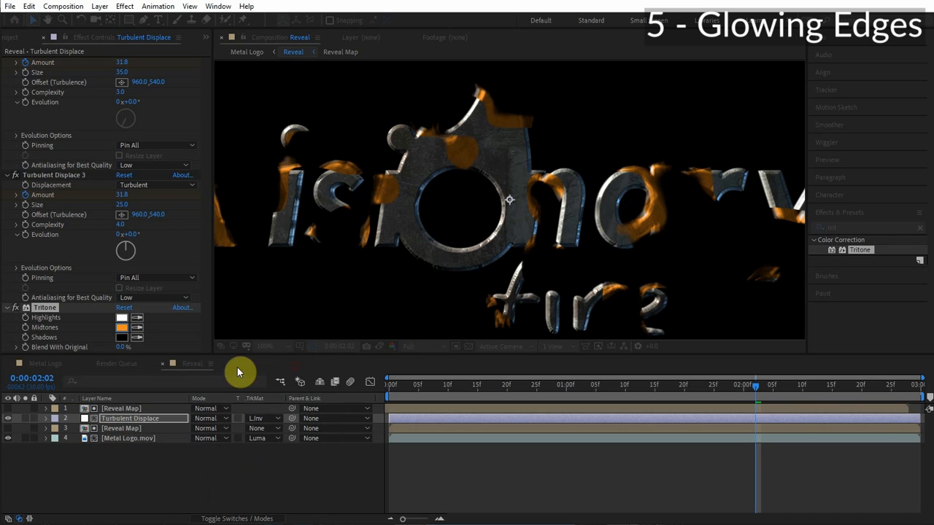
{"action": "left_click", "coordinate": [126, 347]}
{"action": "type", "text": "15"}
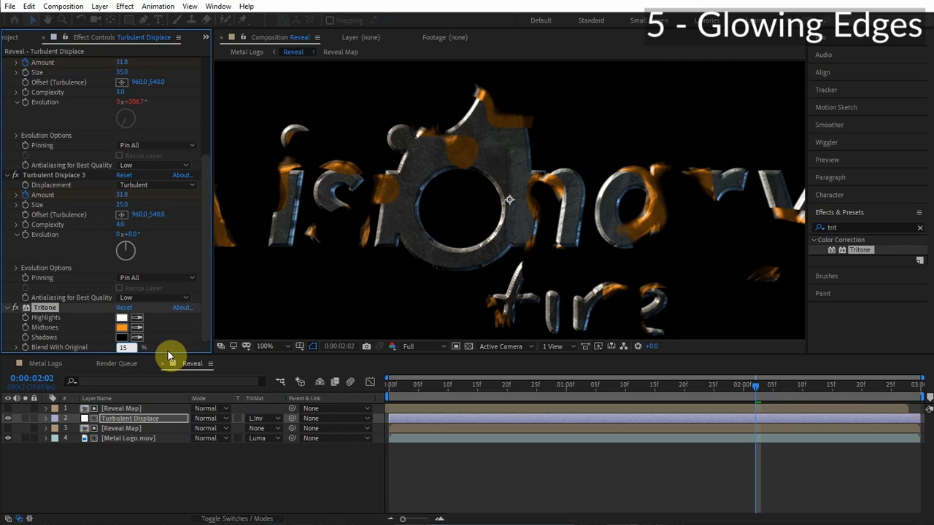
{"action": "key", "text": "Return"}
Return to the Metal Logo comp, select the Glow layer and turn on the transparency grid.
{"action": "scroll", "coordinate": [492, 222], "scroll_direction": "down", "scroll_amount": 1}
{"action": "scroll", "coordinate": [495, 223], "scroll_direction": "up", "scroll_amount": 1}
{"action": "key", "text": "space"}
{"action": "left_click_drag", "start_coordinate": [496, 223], "coordinate": [419, 233]}
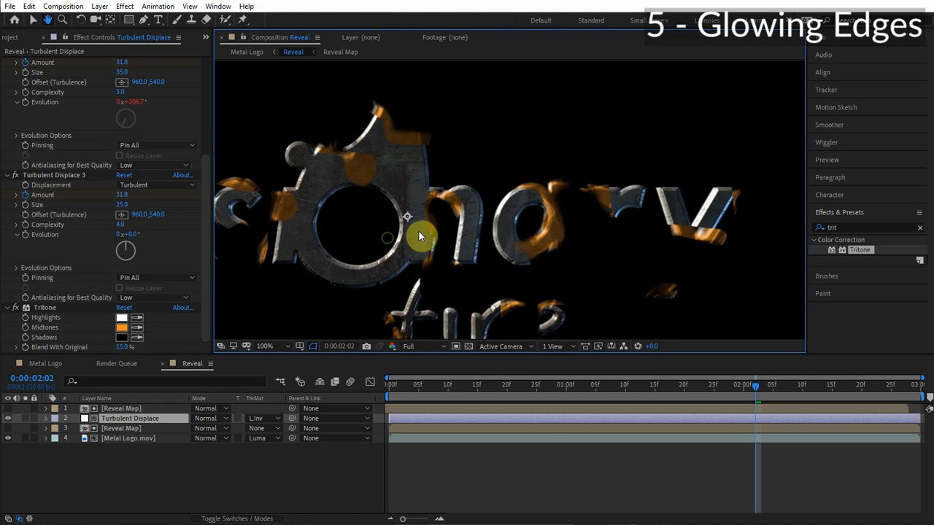
{"action": "left_click_drag", "start_coordinate": [504, 192], "coordinate": [640, 205]}
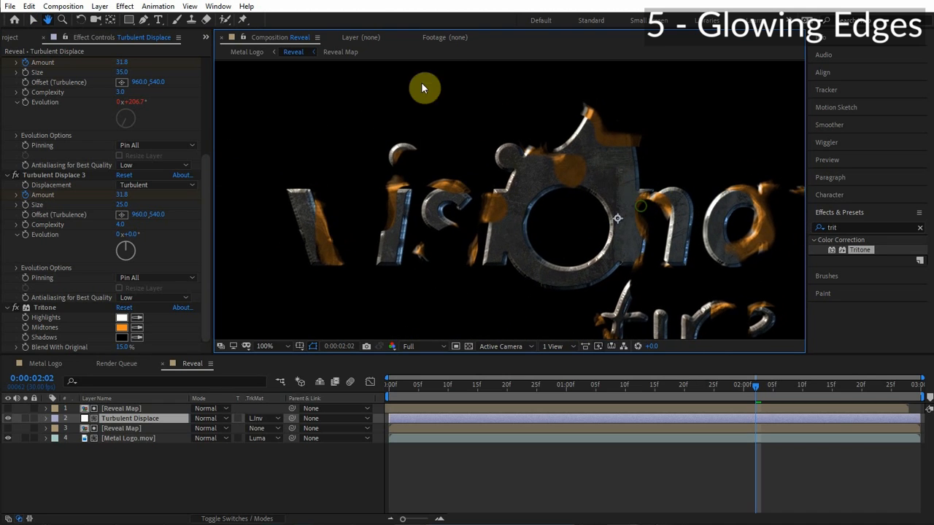
{"action": "left_click", "coordinate": [265, 55]}
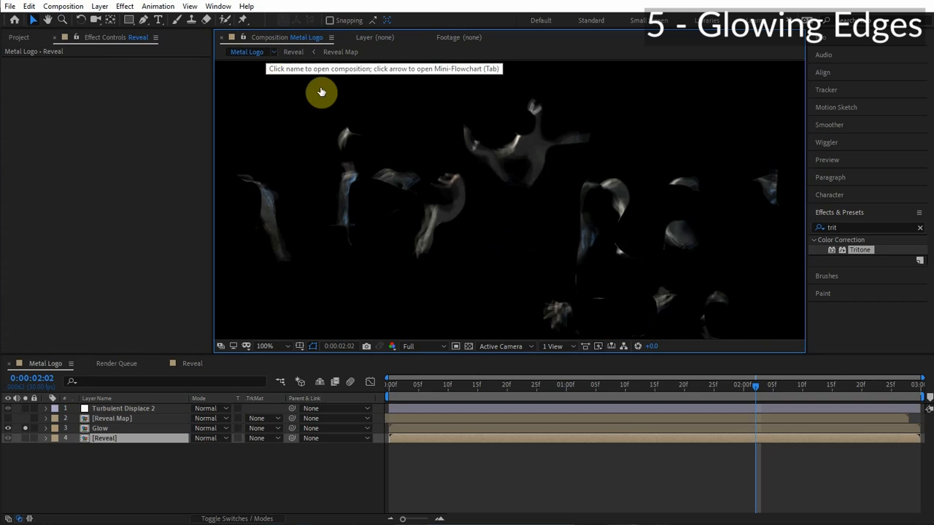
{"action": "left_click", "coordinate": [102, 428]}
{"action": "left_click", "coordinate": [8, 62]}
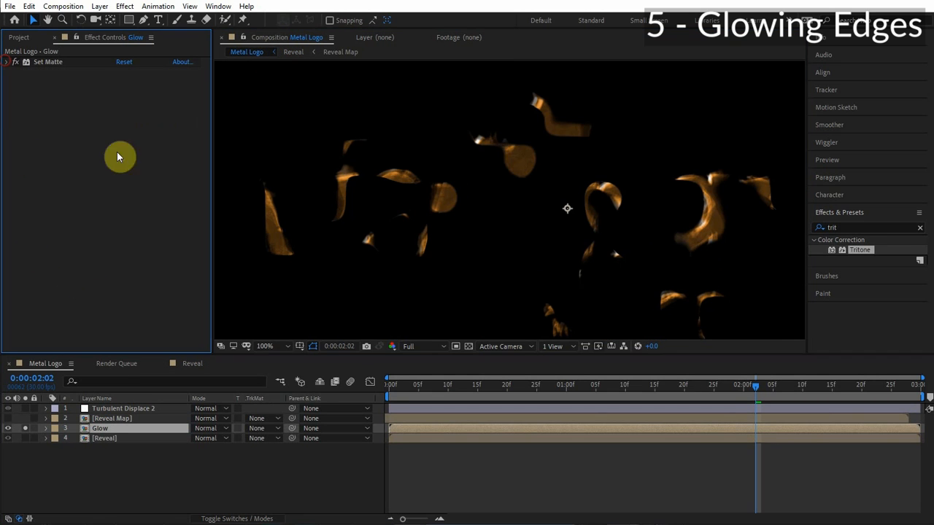
{"action": "left_click", "coordinate": [468, 346]}
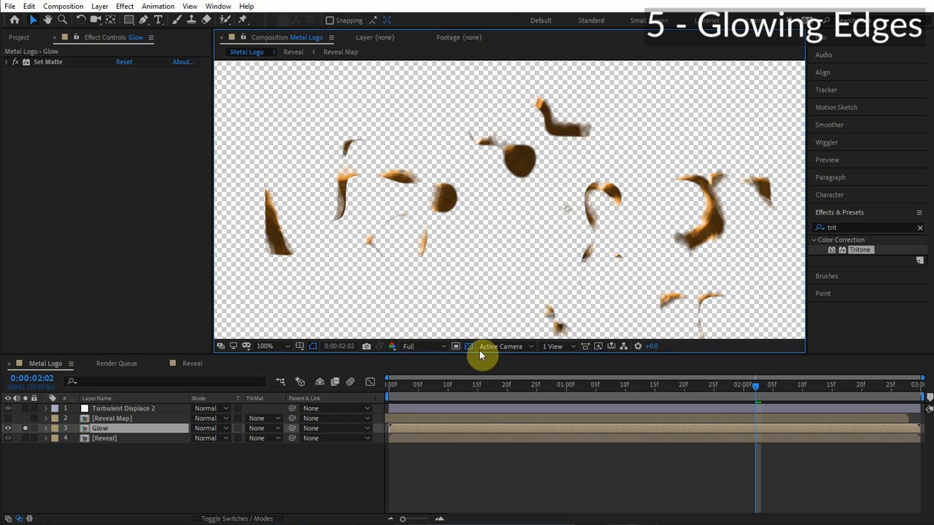
Apply Solid Composite to the Glow layer and set its colour to black 000000.
{"action": "left_click", "coordinate": [832, 222]}
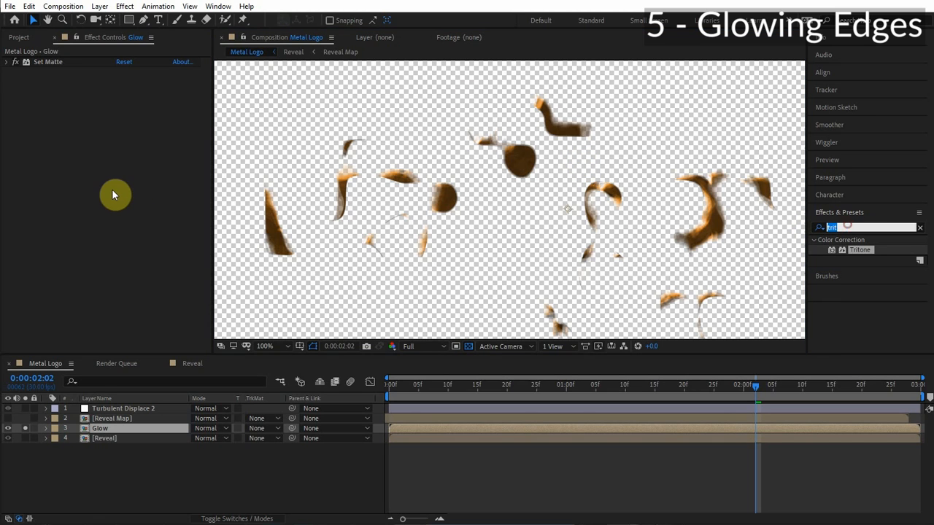
{"action": "type", "text": "solid"}
{"action": "double_click", "coordinate": [862, 249]}
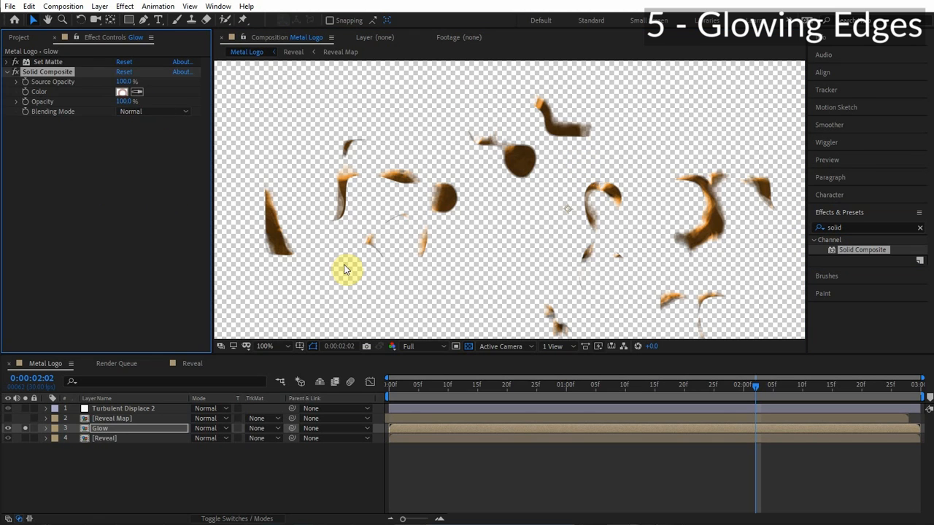
{"action": "left_click", "coordinate": [121, 91]}
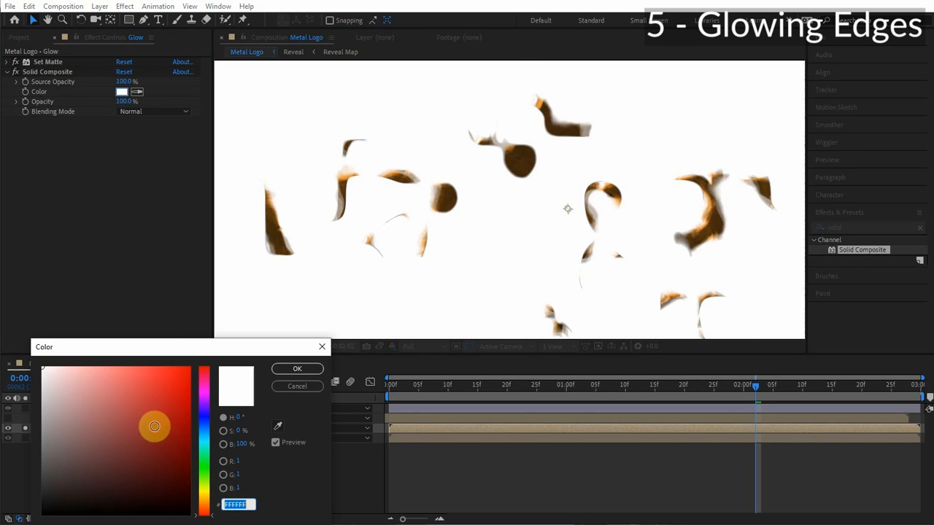
{"action": "type", "text": "000000"}
{"action": "left_click", "coordinate": [299, 368]}
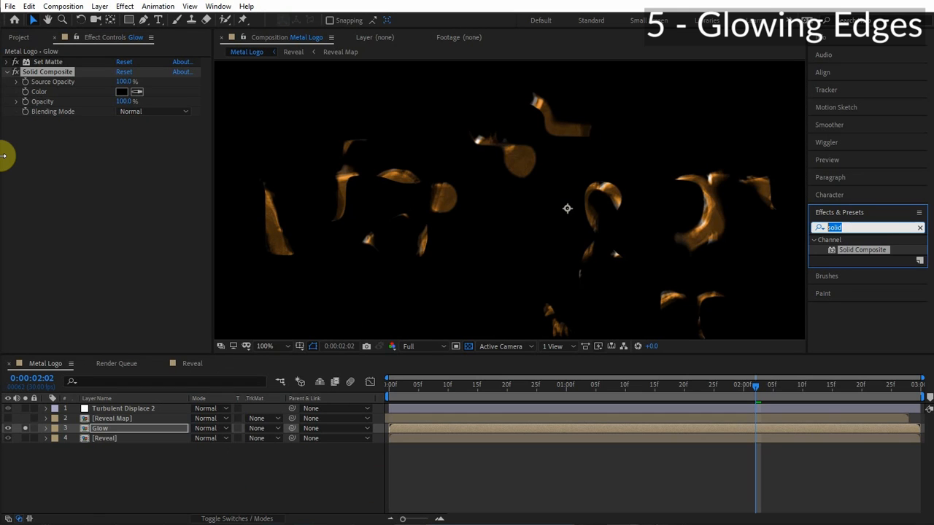
Apply the Glow effect to the Glow layer and set Glow Threshold to 25%.
{"action": "type", "text": "glow"}
{"action": "double_click", "coordinate": [858, 319]}
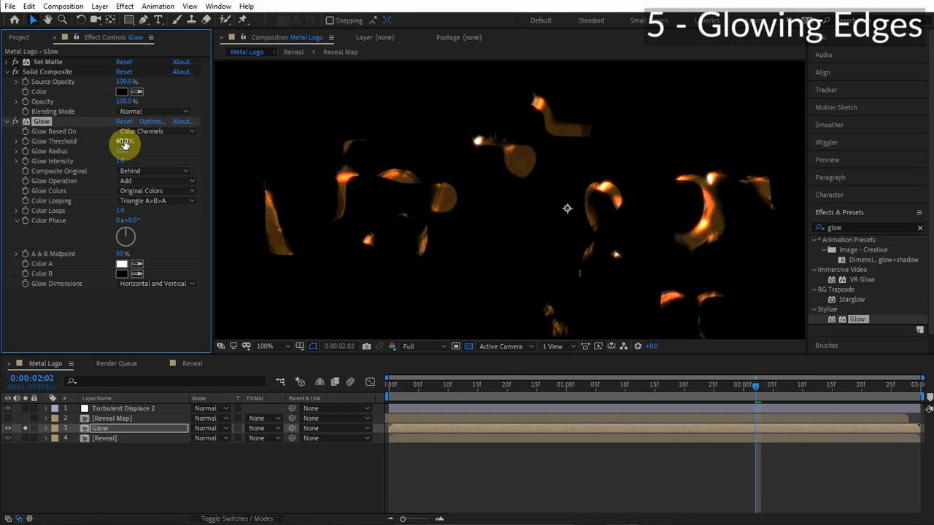
{"action": "left_click", "coordinate": [124, 141]}
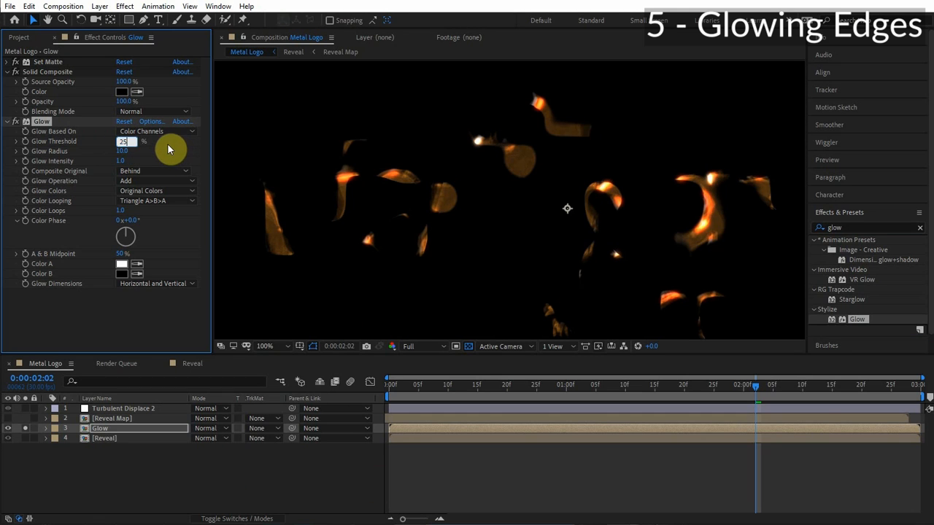
{"action": "type", "text": "25"}
{"action": "left_click", "coordinate": [476, 191]}
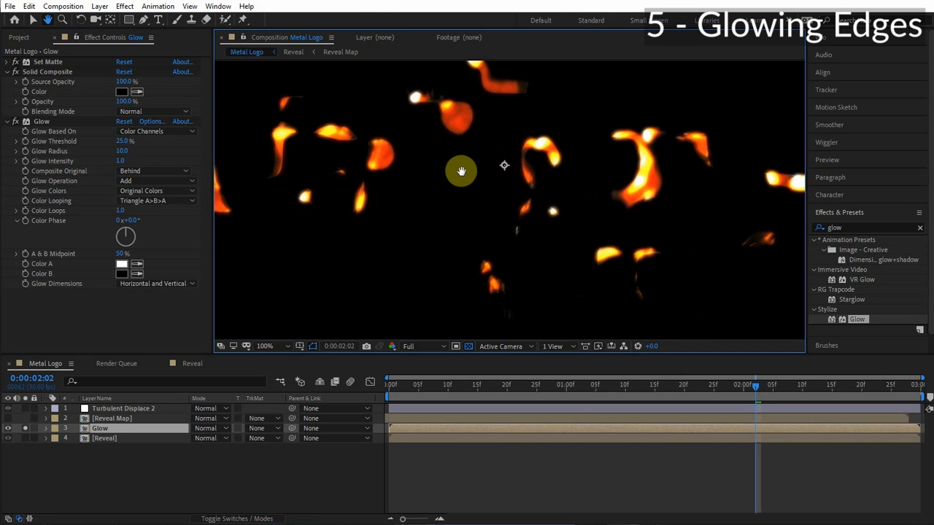
Set the Glow Radius to 35.
{"action": "left_click", "coordinate": [122, 151]}
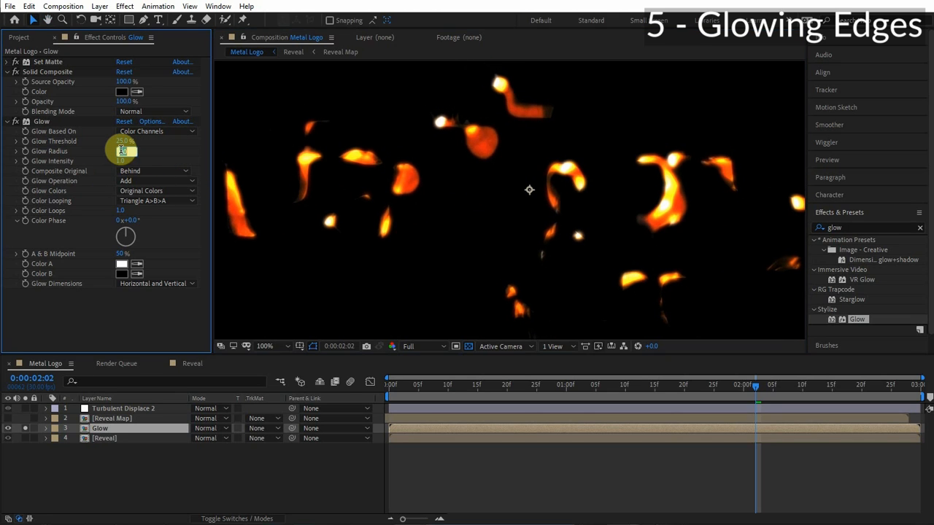
{"action": "type", "text": "35"}
{"action": "key", "text": "Return"}
Set Glow Colors to A & B Colors and Color Looping to Sawtooth A>B.
{"action": "scroll", "coordinate": [511, 206], "scroll_direction": "down", "scroll_amount": 1}
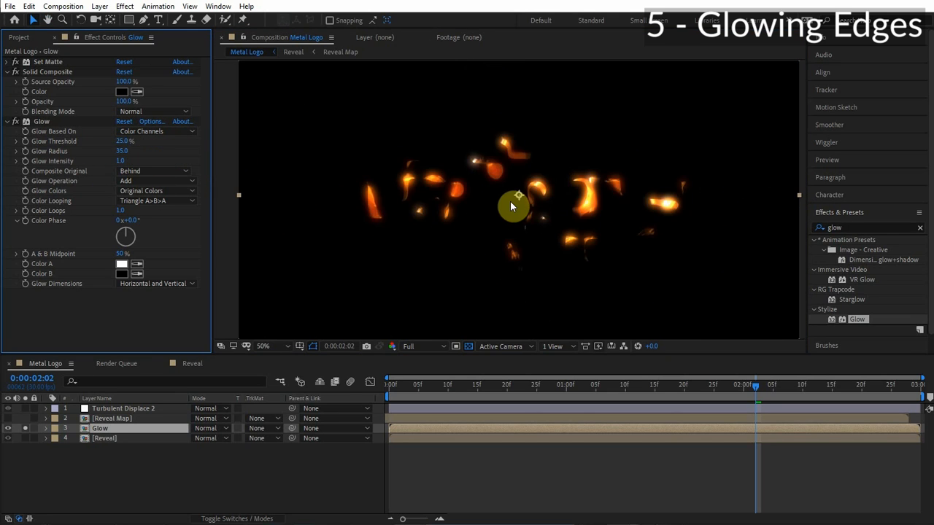
{"action": "scroll", "coordinate": [413, 211], "scroll_direction": "up", "scroll_amount": 1}
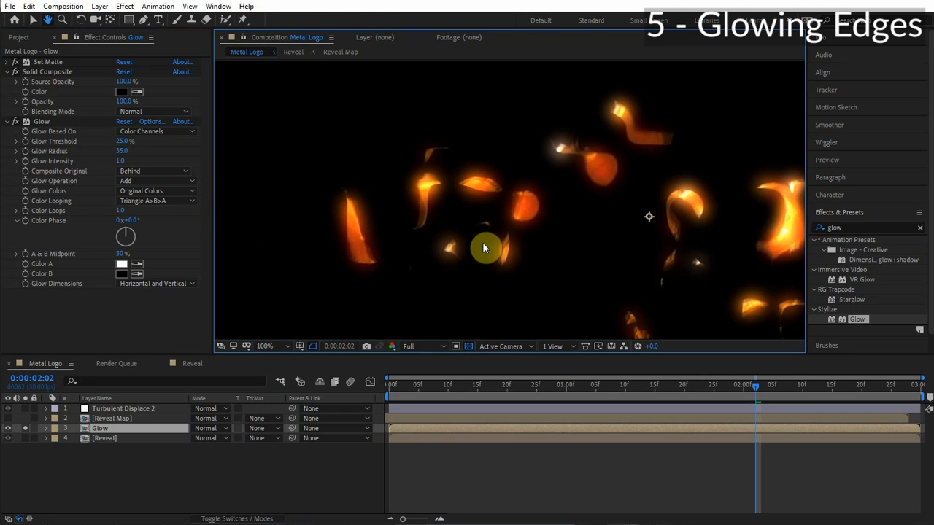
{"action": "left_click_drag", "start_coordinate": [591, 192], "coordinate": [336, 214]}
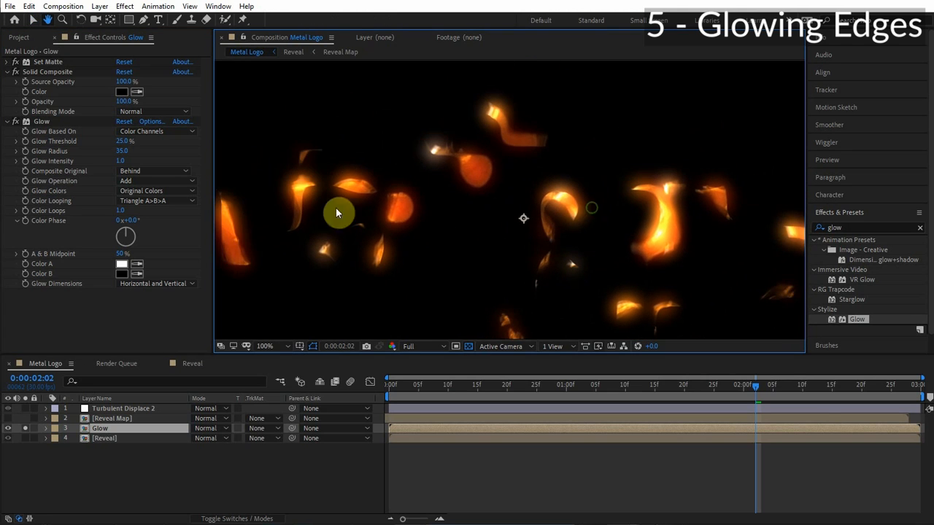
{"action": "left_click", "coordinate": [162, 191]}
{"action": "left_click", "coordinate": [164, 219]}
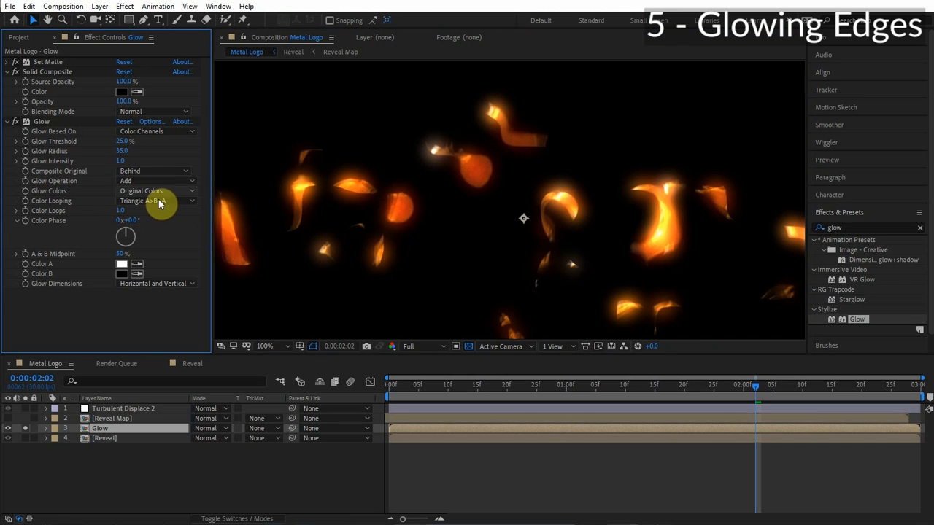
{"action": "left_click", "coordinate": [161, 200]}
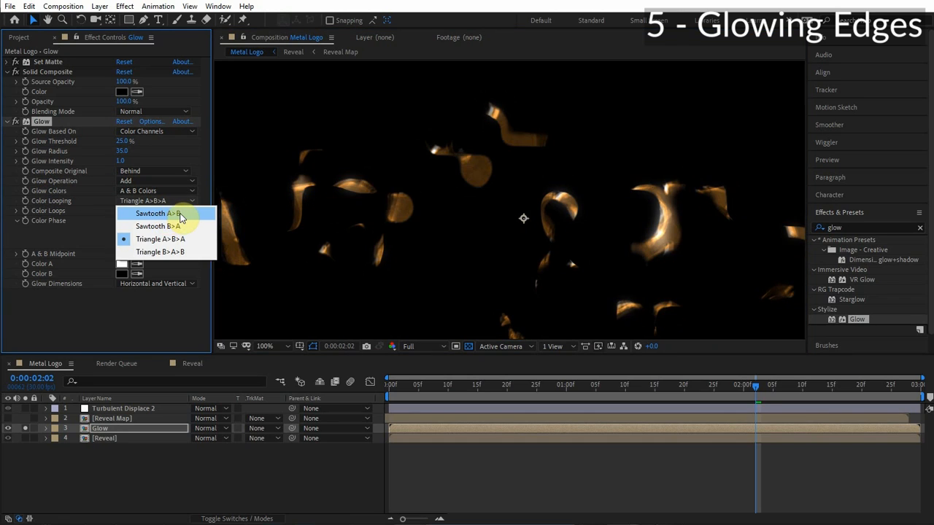
{"action": "left_click", "coordinate": [175, 213]}
Set the glow's Color B to orange FF6C00 and Color A to pale yellow FFDA82.
{"action": "left_click", "coordinate": [123, 273]}
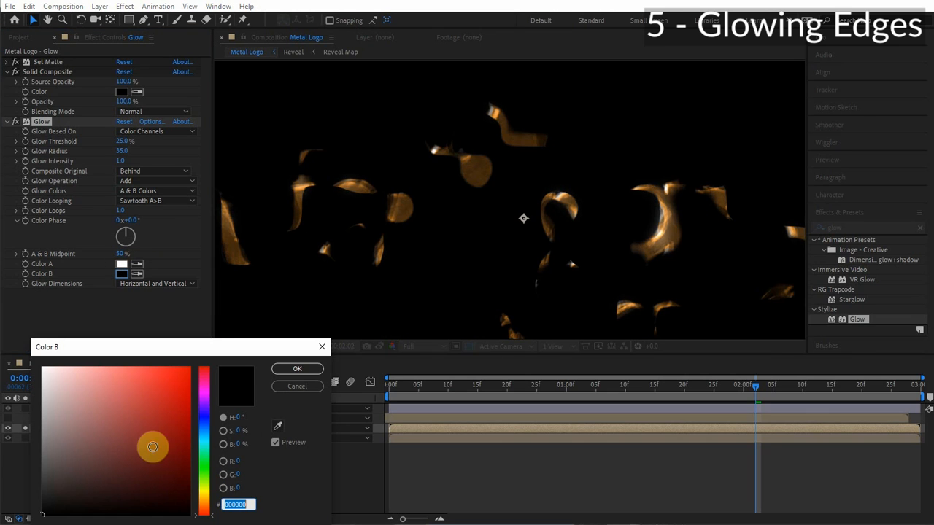
{"action": "left_click_drag", "start_coordinate": [152, 447], "coordinate": [194, 334]}
{"action": "left_click", "coordinate": [205, 506]}
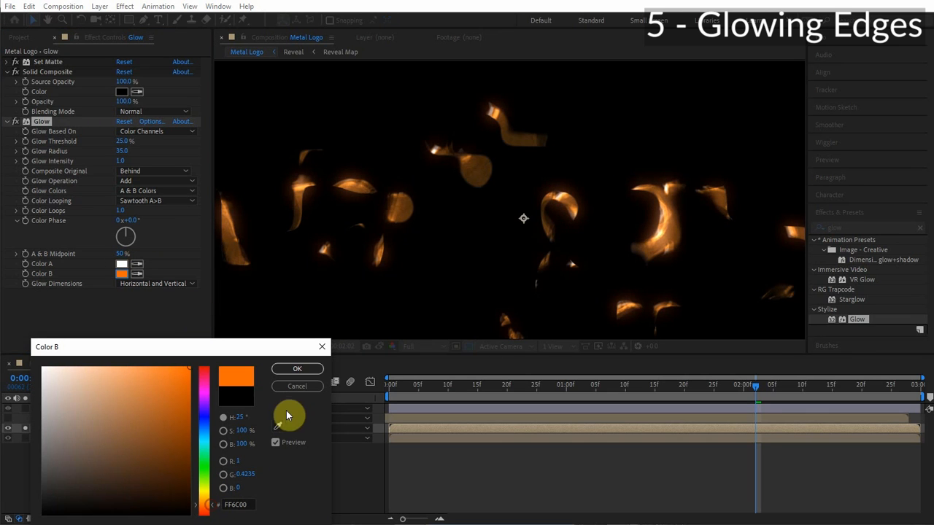
{"action": "left_click", "coordinate": [297, 369]}
{"action": "left_click", "coordinate": [122, 264]}
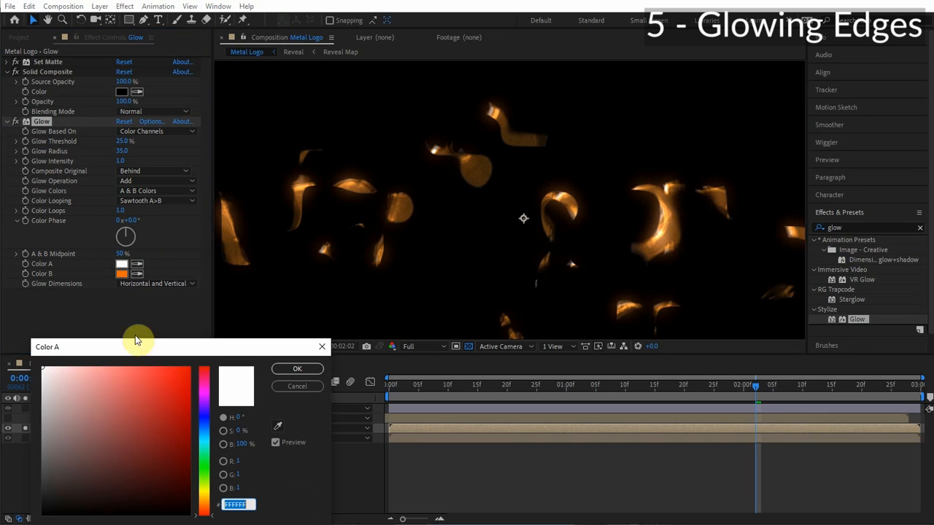
{"action": "left_click_drag", "start_coordinate": [117, 385], "coordinate": [112, 300]}
{"action": "left_click", "coordinate": [205, 501]}
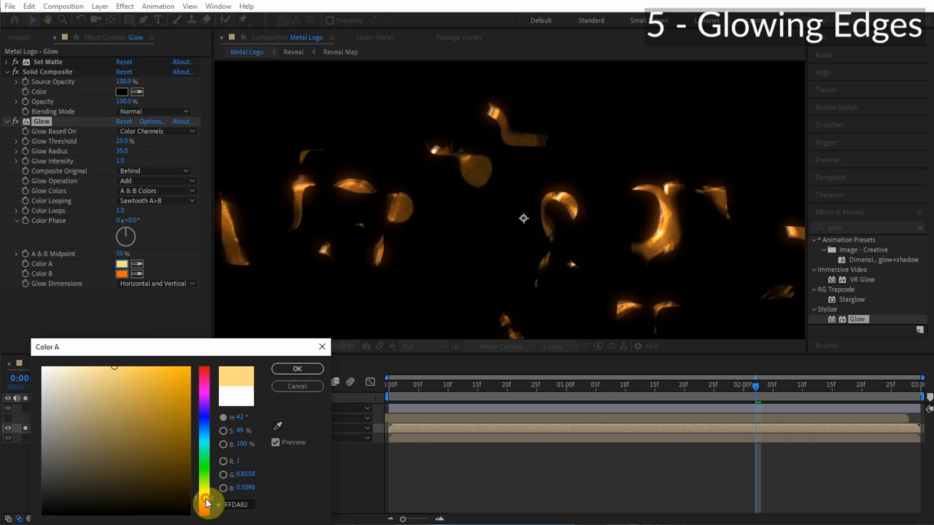
{"action": "left_click", "coordinate": [296, 369]}
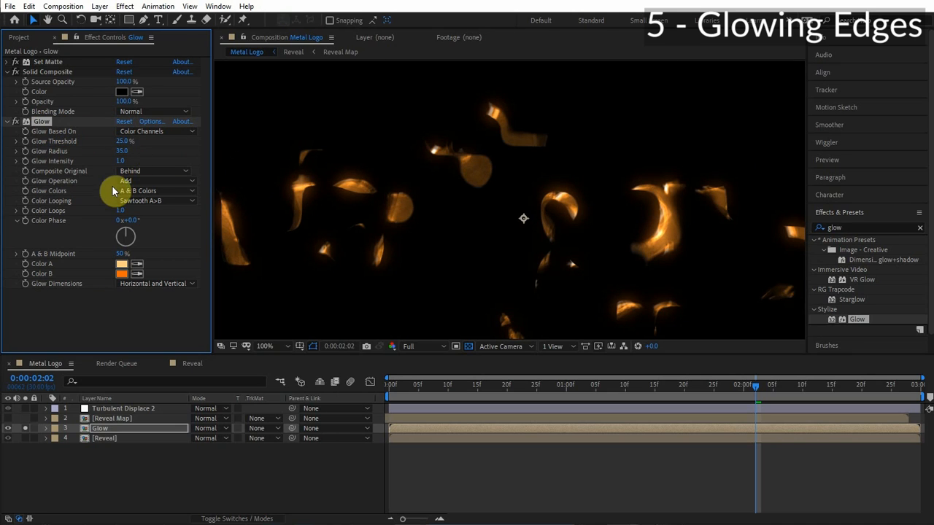
Duplicate the Glow effect and set Glow 2's radius to 125.
{"action": "key", "text": "ctrl+d"}
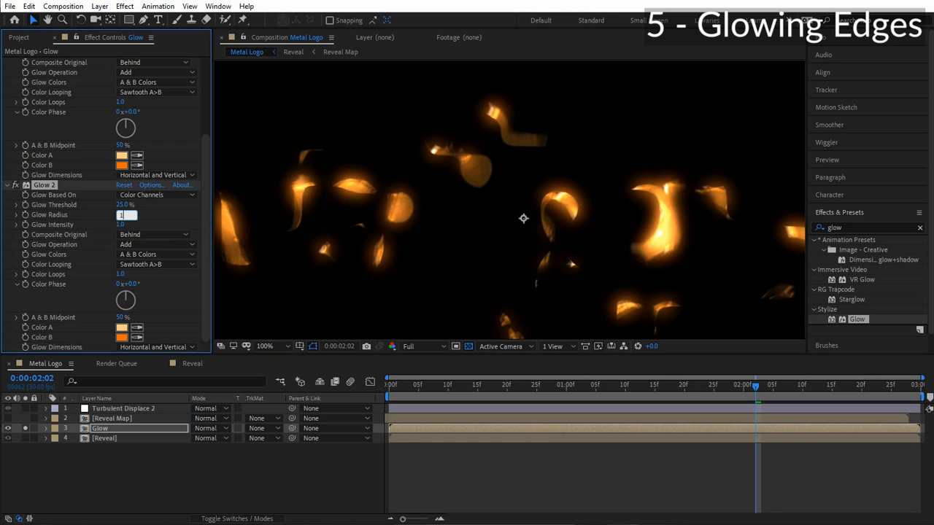
{"action": "left_click", "coordinate": [175, 217]}
{"action": "scroll", "coordinate": [472, 205], "scroll_direction": "down", "scroll_amount": 1}
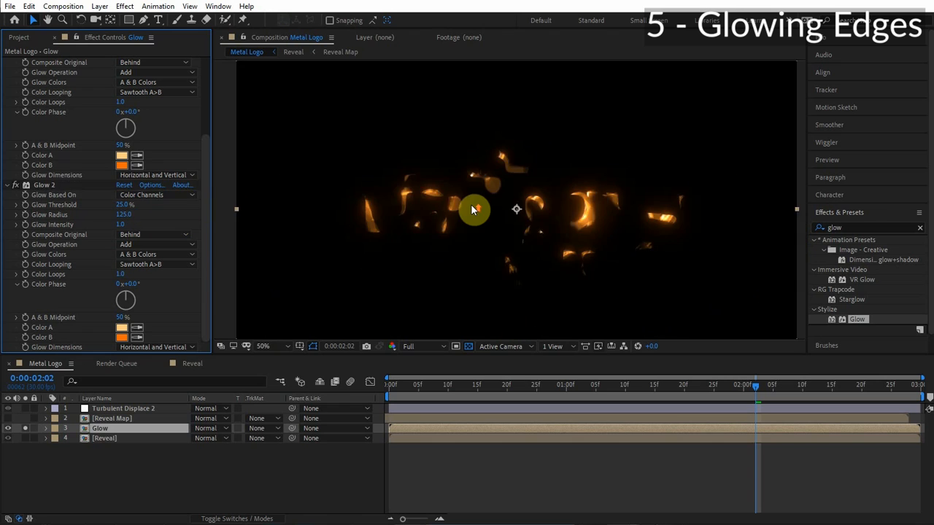
Search the effects for Curves and apply it to the Glow layer above both Glow effects.
{"action": "scroll", "coordinate": [471, 205], "scroll_direction": "up", "scroll_amount": 1}
{"action": "left_click_drag", "start_coordinate": [472, 204], "coordinate": [455, 190]}
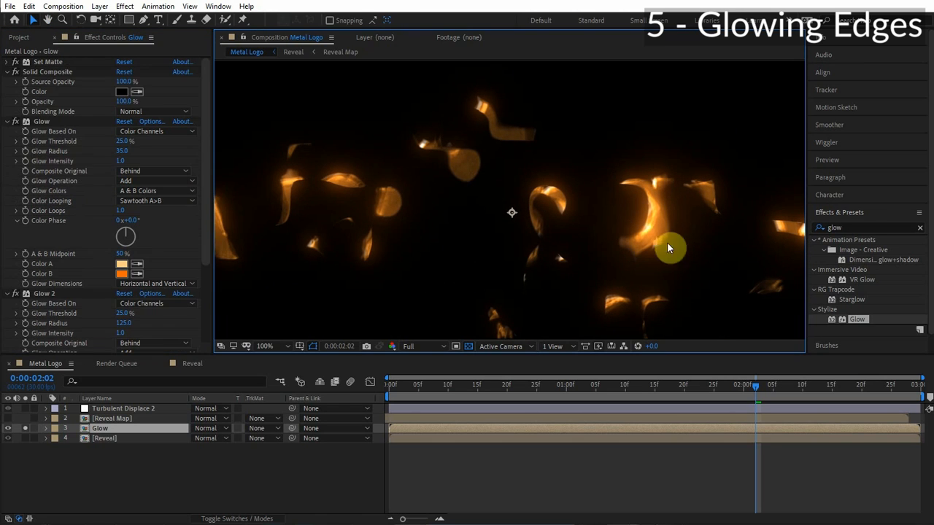
{"action": "left_click", "coordinate": [838, 227]}
{"action": "type", "text": "curves"}
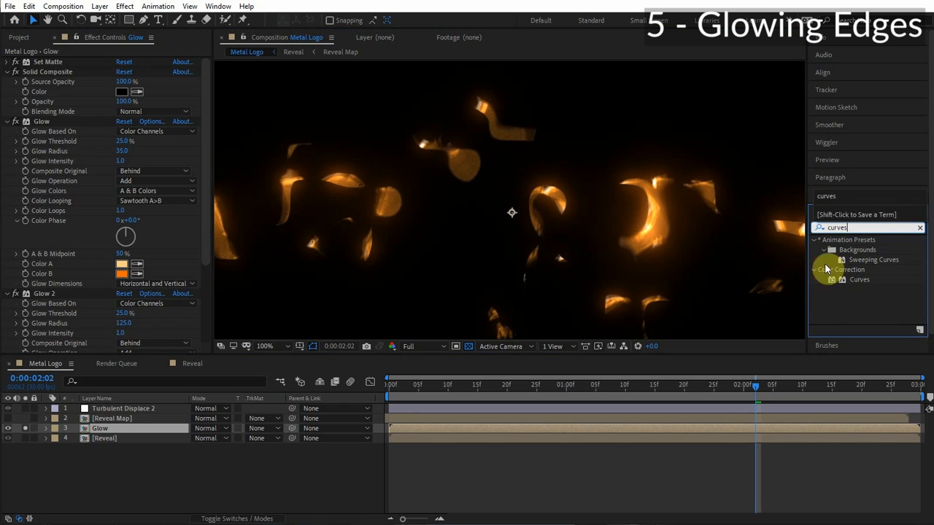
{"action": "left_click_drag", "start_coordinate": [860, 280], "coordinate": [92, 156]}
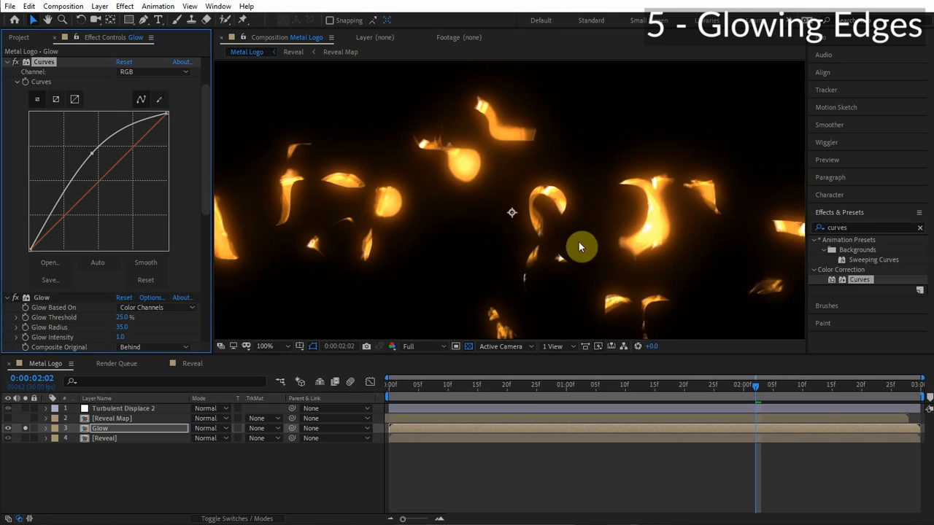
Set the Glow Operation of both Glow and Glow 2 to Screen.
{"action": "scroll", "coordinate": [104, 320], "scroll_direction": "down", "scroll_amount": 3}
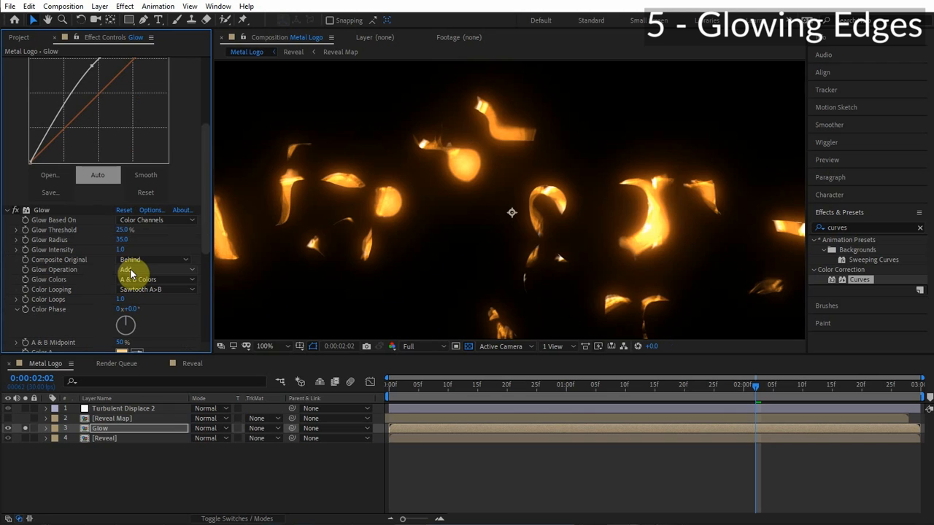
{"action": "scroll", "coordinate": [83, 259], "scroll_direction": "down", "scroll_amount": 6}
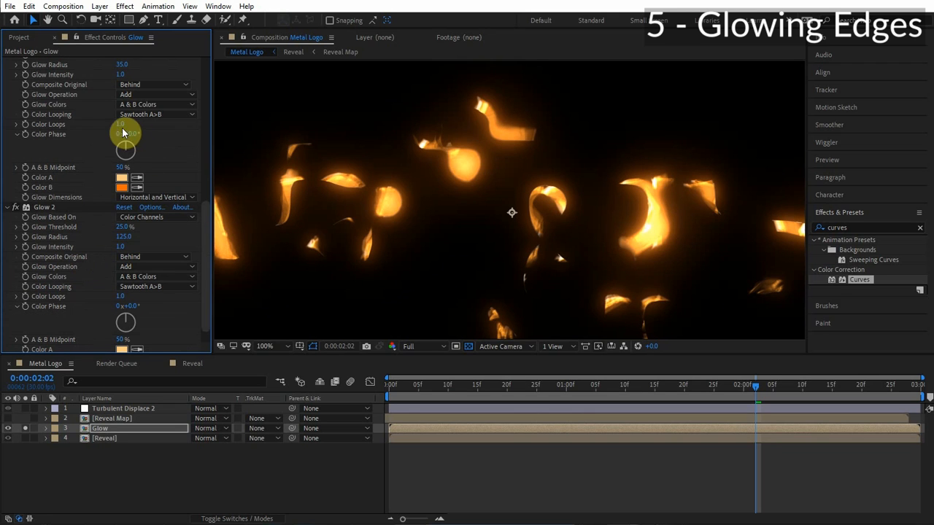
{"action": "left_click", "coordinate": [147, 95]}
{"action": "left_click", "coordinate": [175, 172]}
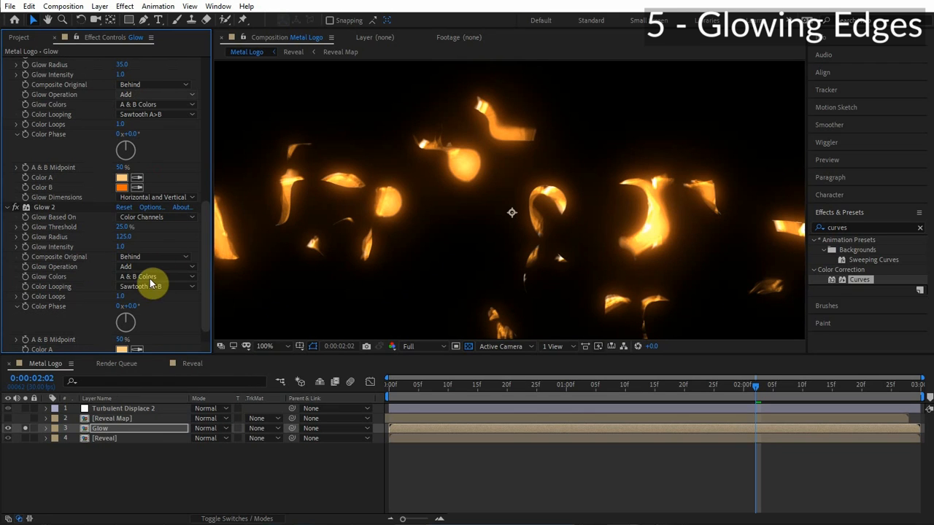
{"action": "left_click", "coordinate": [153, 267]}
{"action": "left_click", "coordinate": [157, 344]}
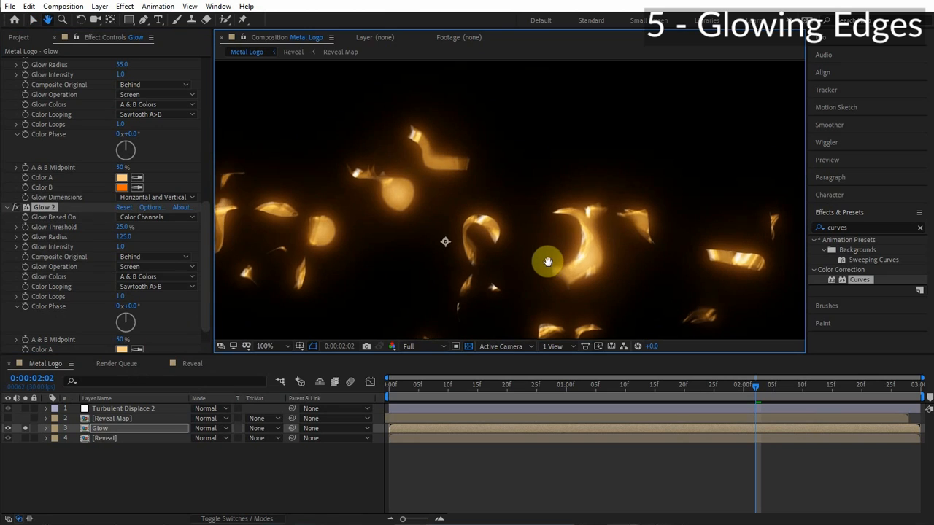
Switch the Curves effect's channel to Green.
{"action": "scroll", "coordinate": [87, 164], "scroll_direction": "up", "scroll_amount": 10}
{"action": "left_click_drag", "start_coordinate": [88, 209], "coordinate": [82, 209]}
{"action": "left_click", "coordinate": [146, 132]}
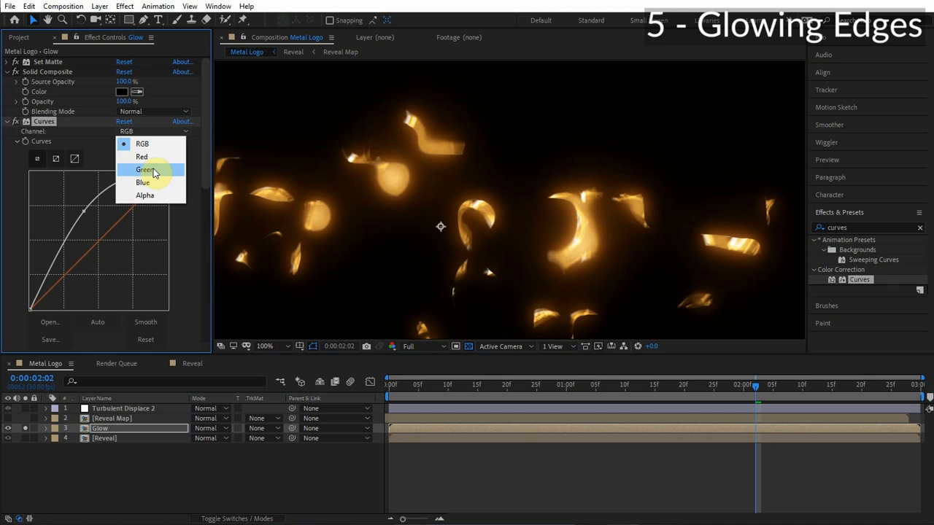
{"action": "left_click", "coordinate": [145, 157]}
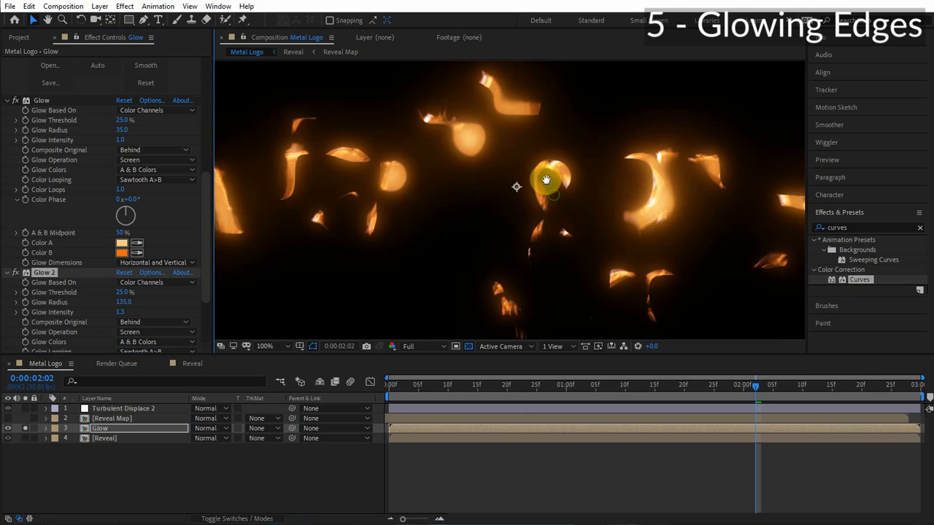
{"action": "left_click_drag", "start_coordinate": [546, 180], "coordinate": [572, 186]}
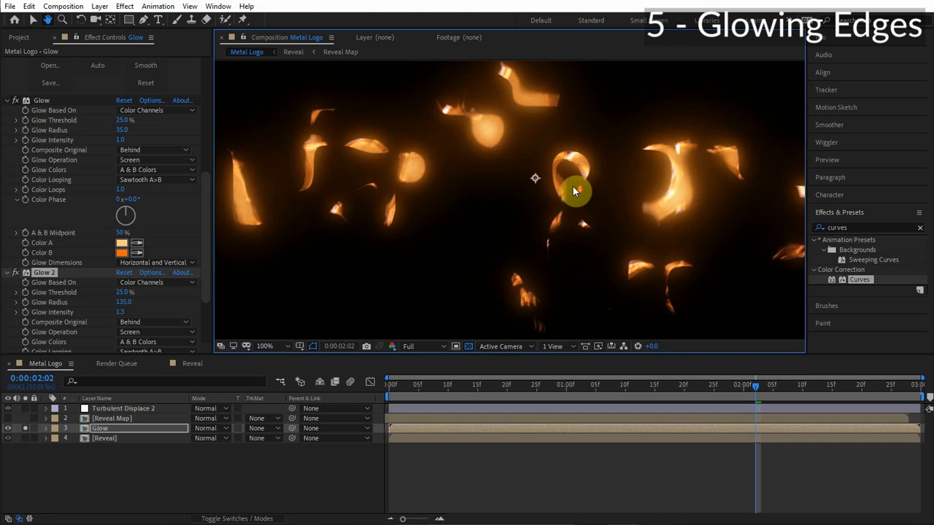
Set the Glow layer's blend mode to Screen and scrub the timeline to preview the reveal.
{"action": "scroll", "coordinate": [573, 190], "scroll_direction": "down", "scroll_amount": 3}
{"action": "scroll", "coordinate": [544, 219], "scroll_direction": "up", "scroll_amount": 2}
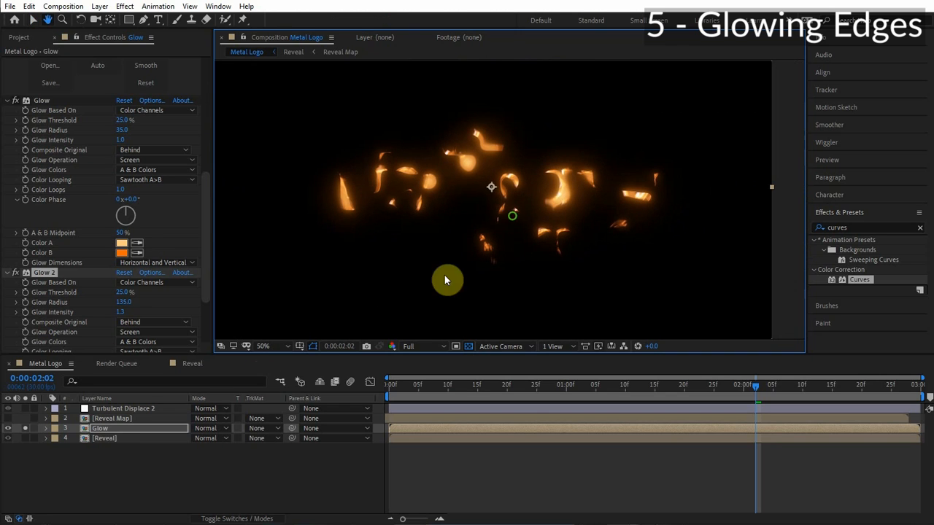
{"action": "left_click", "coordinate": [208, 429]}
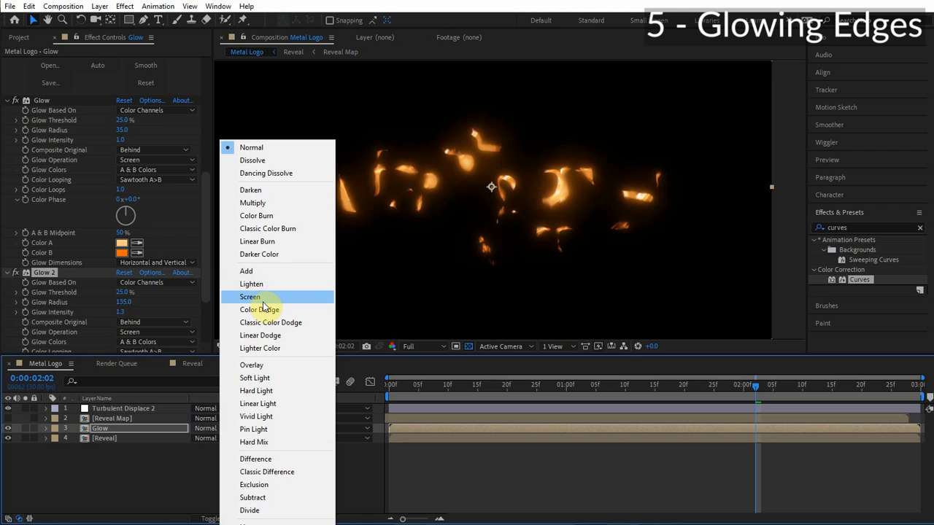
{"action": "left_click", "coordinate": [262, 299]}
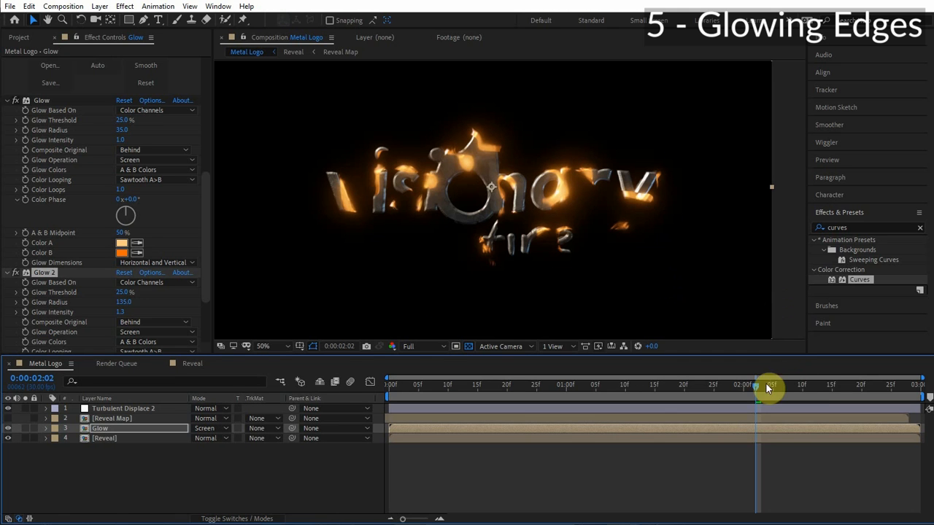
{"action": "left_click_drag", "start_coordinate": [667, 390], "coordinate": [614, 389]}
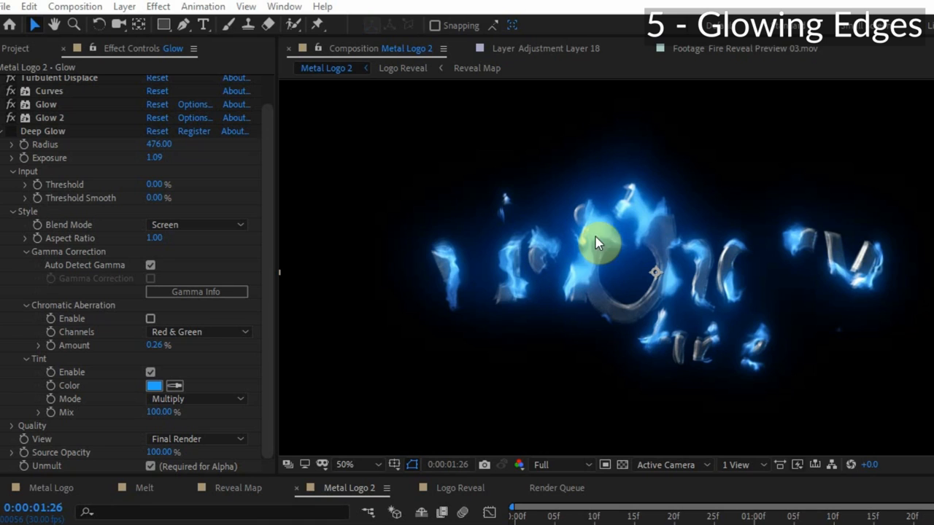
Toggle the Deep Glow effect off and on in Metal Logo 2 to compare its result.
{"action": "left_click", "coordinate": [15, 111]}
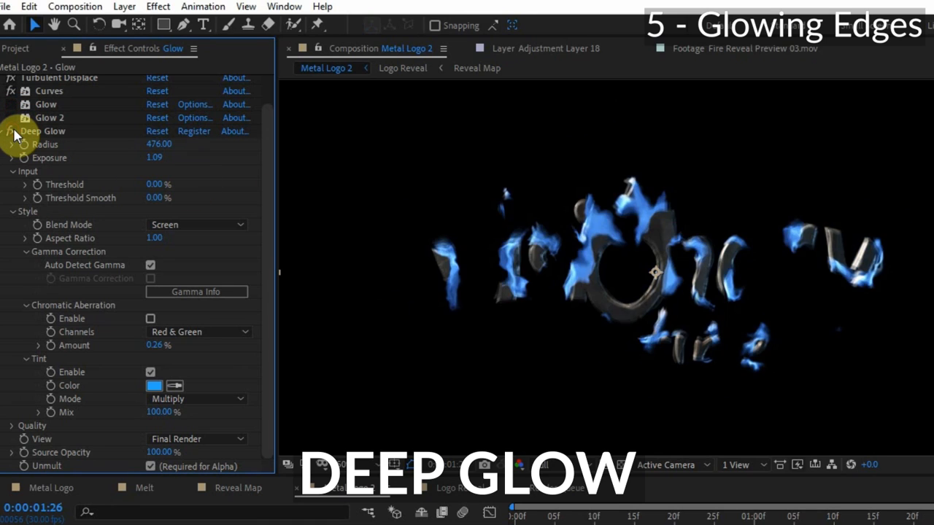
{"action": "left_click", "coordinate": [11, 131]}
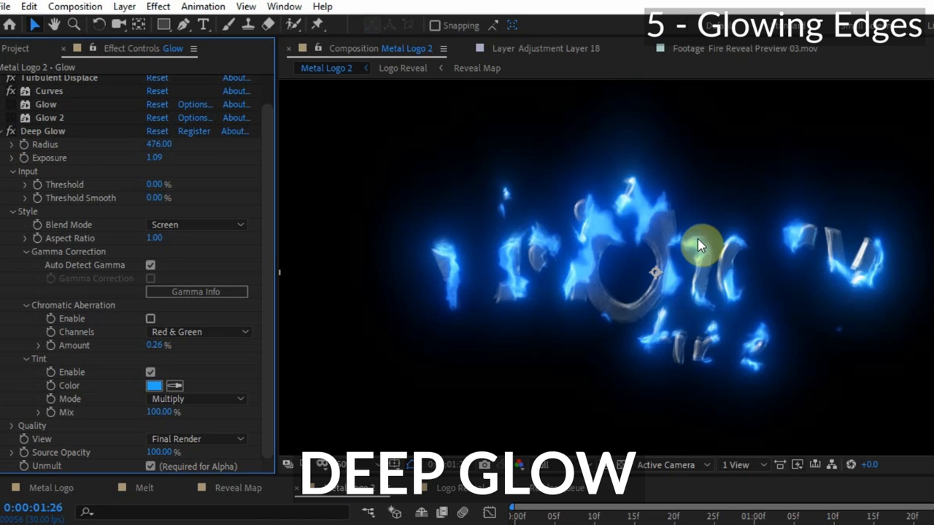
{"action": "left_click", "coordinate": [44, 132]}
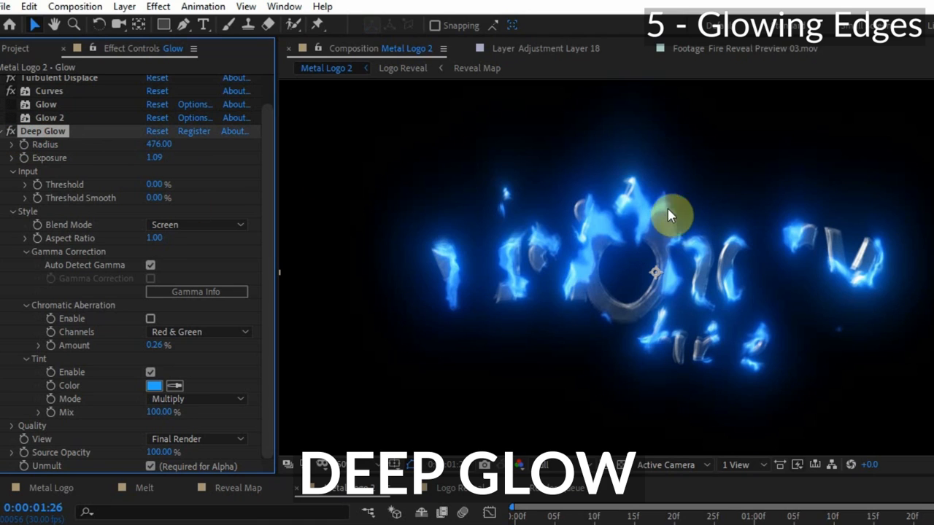